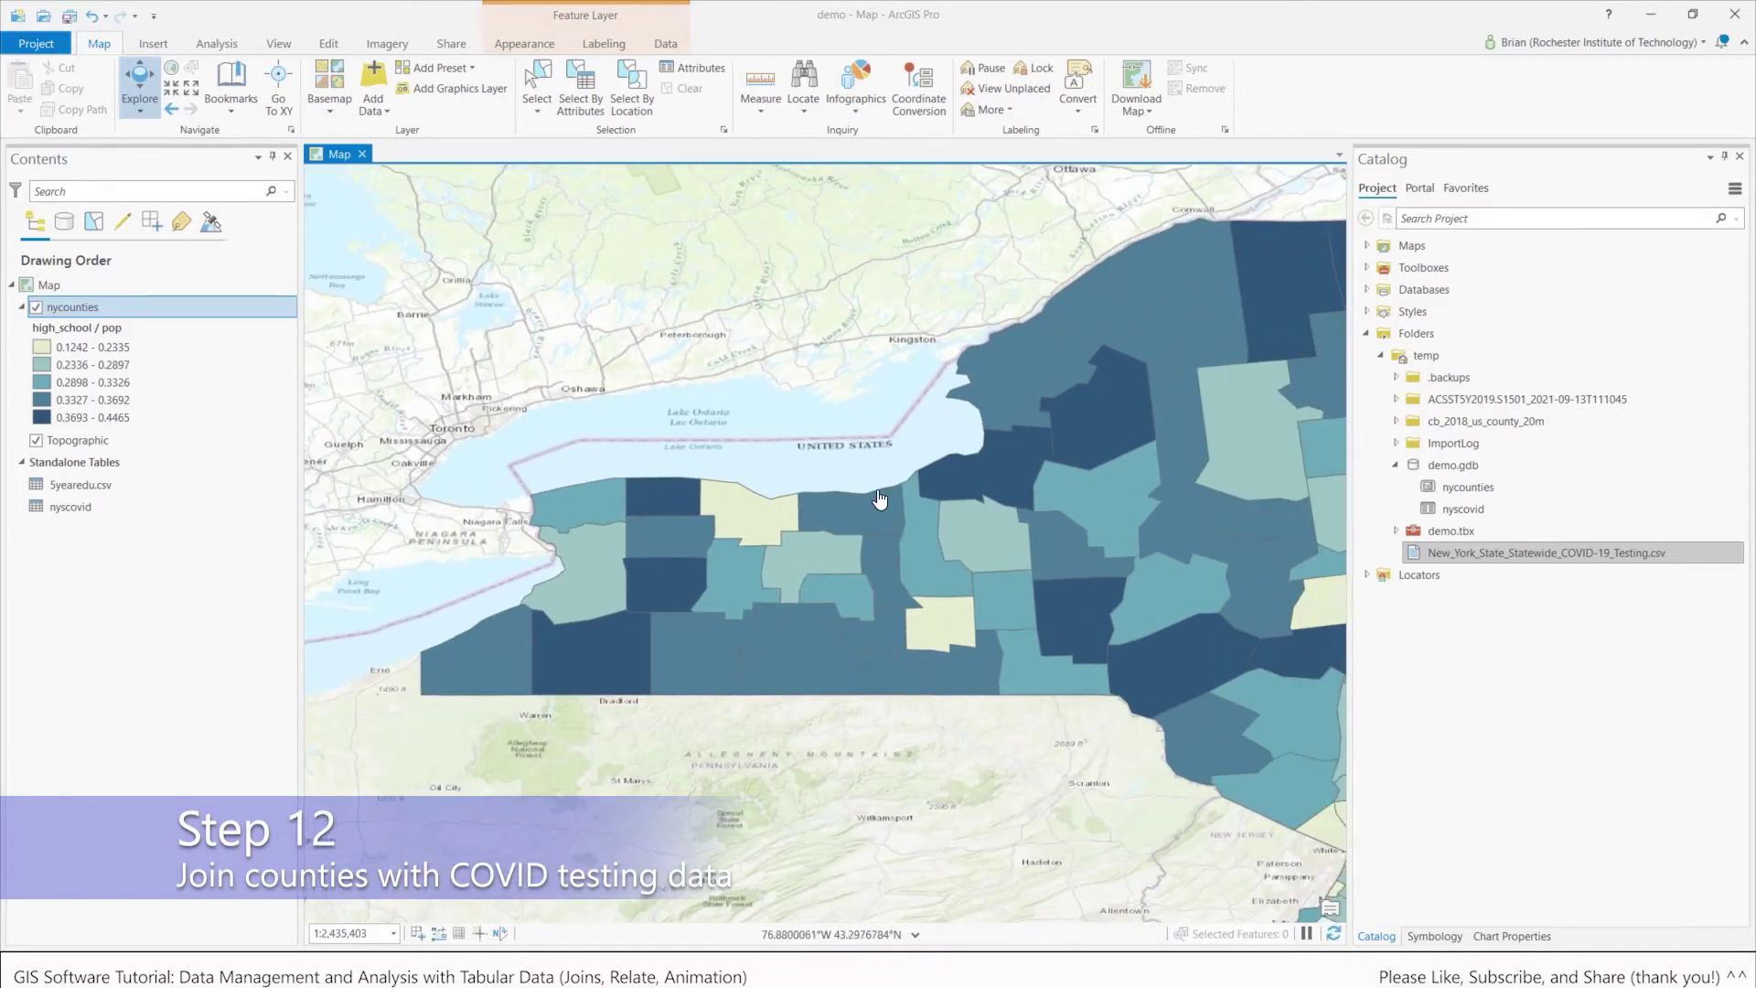
Step: Duplicate the nycounties layer within the same map
left_click_drag(864, 462, 735, 443)
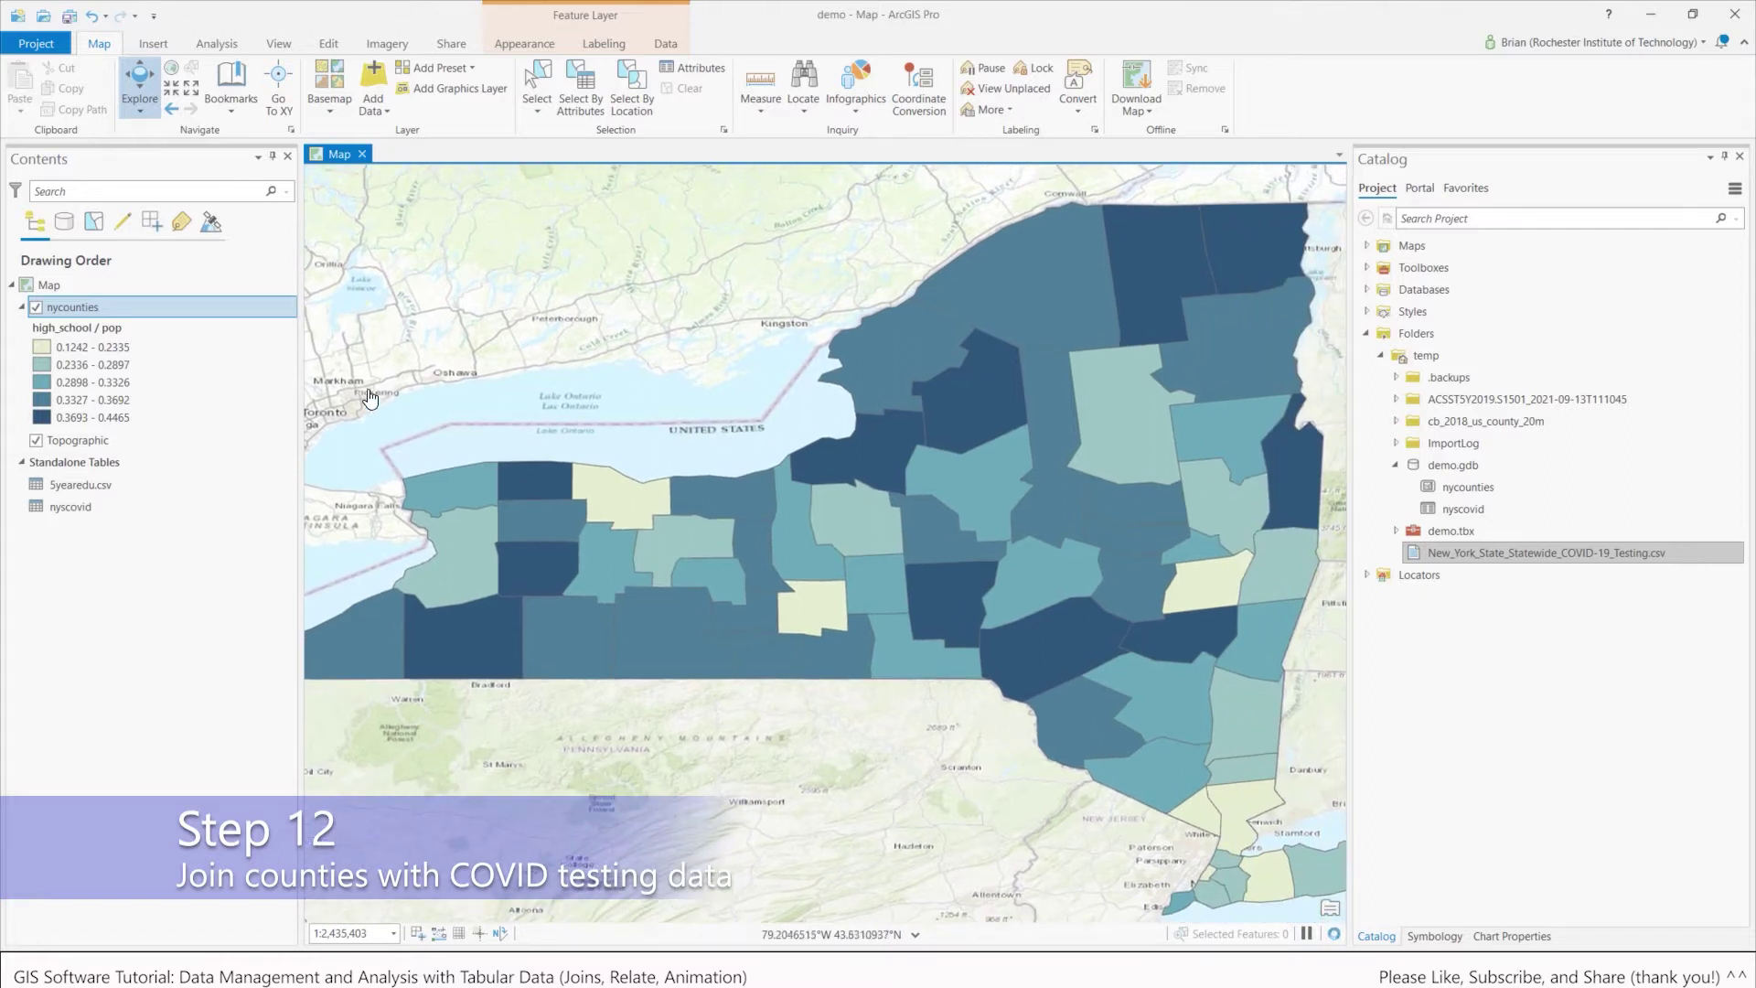
right_click(79, 305)
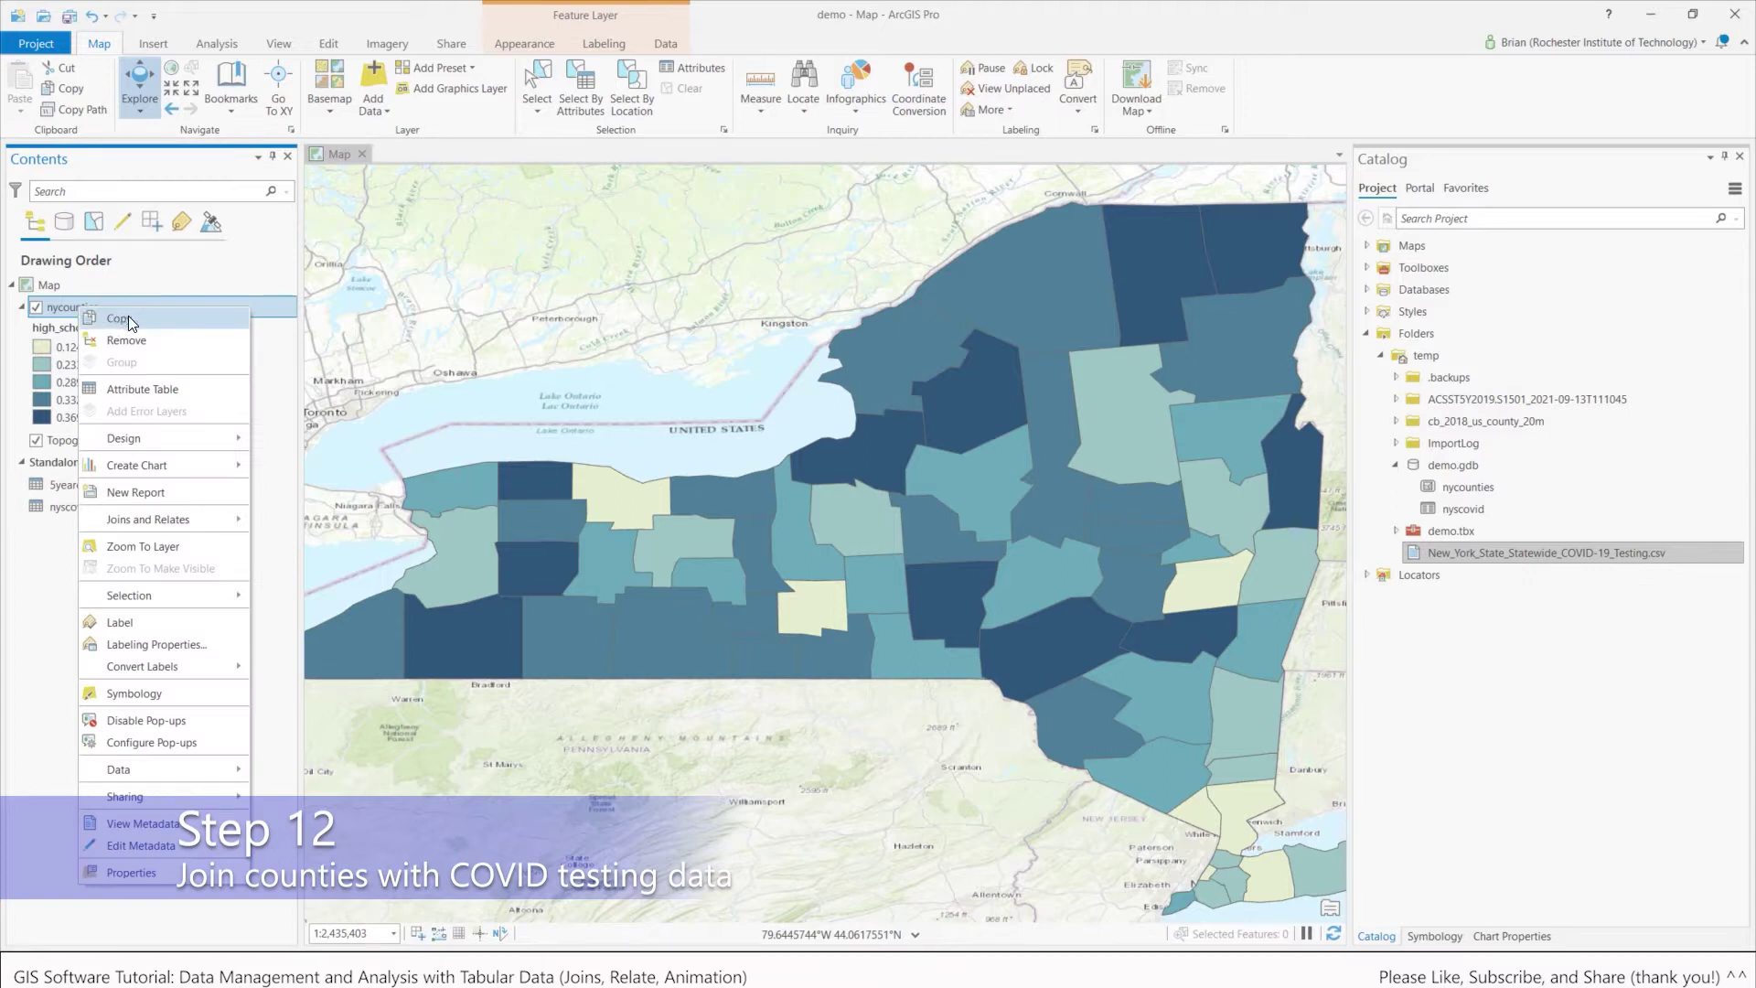
left_click(128, 317)
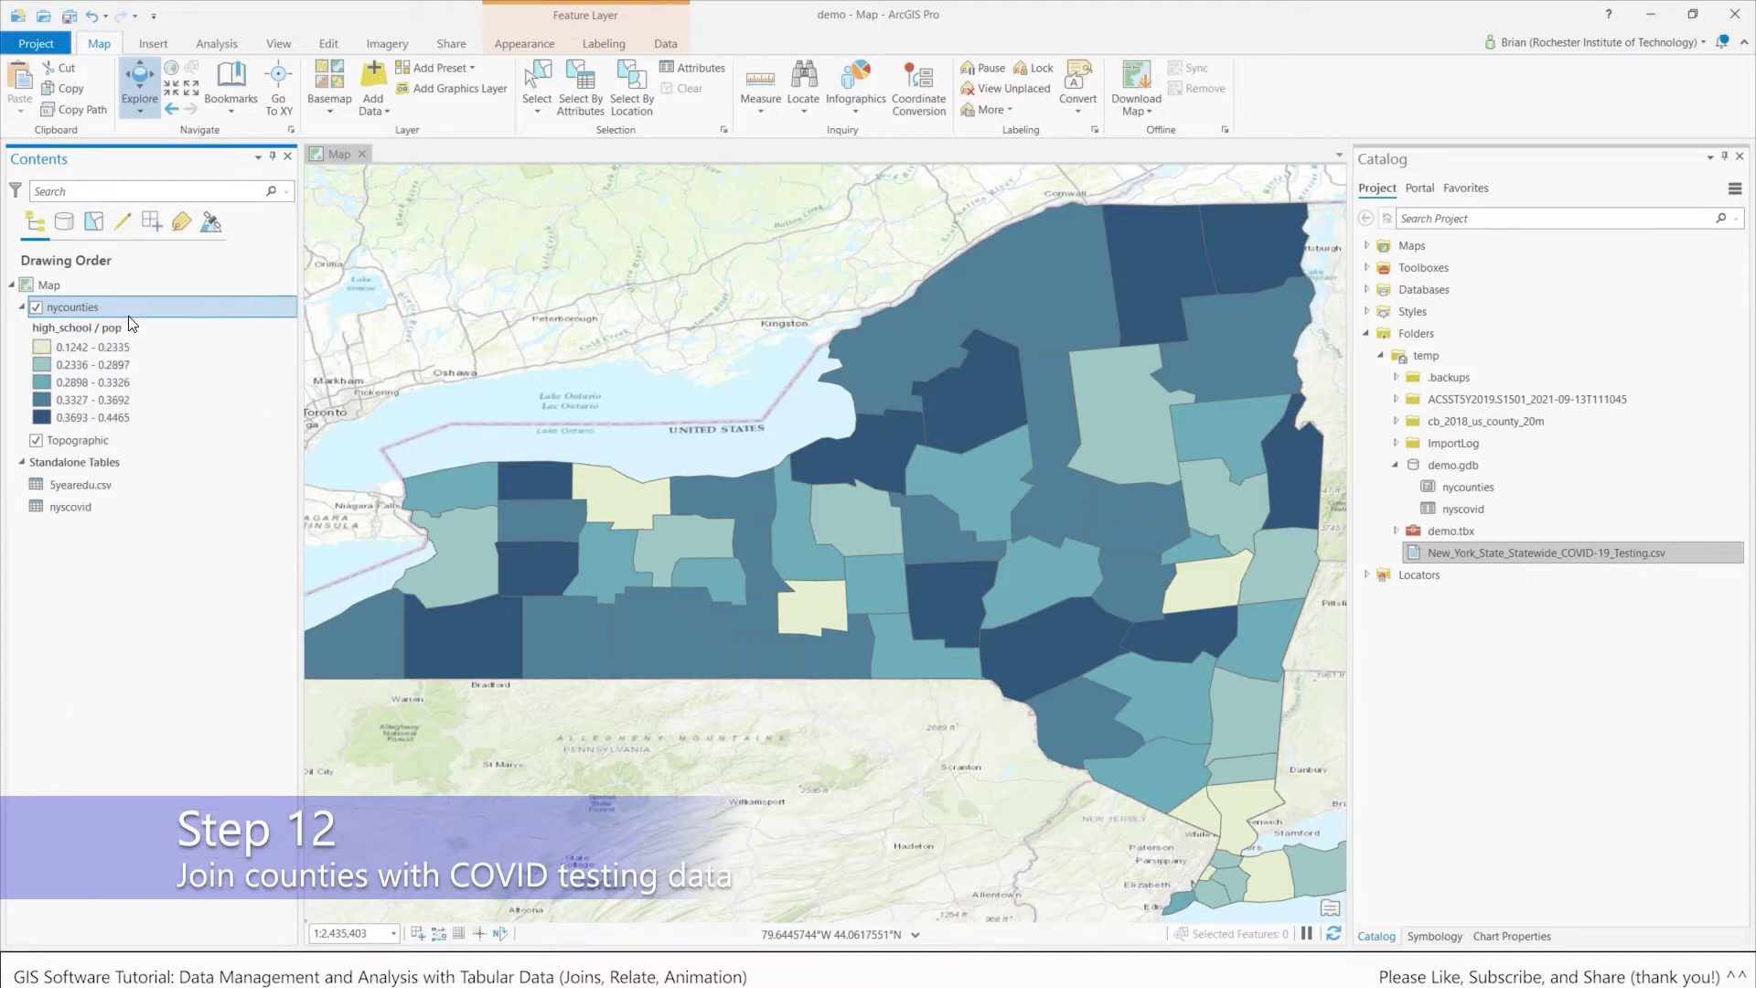
left_click(85, 287)
right_click(85, 287)
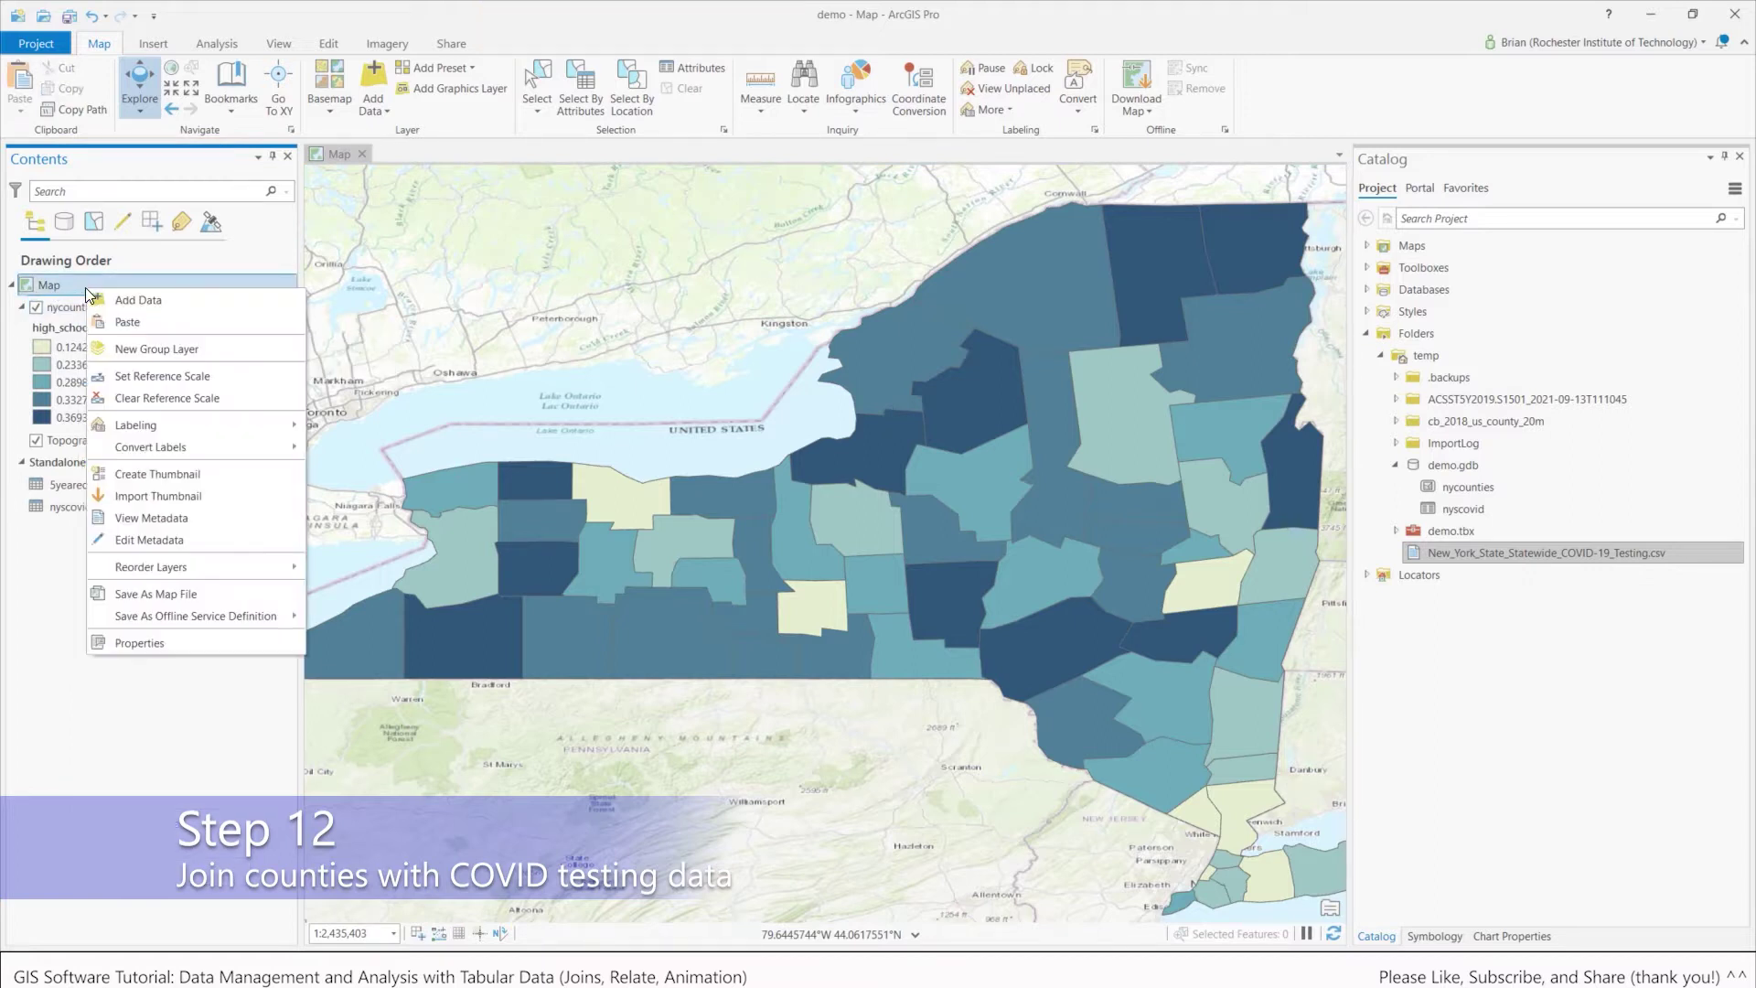
left_click(153, 320)
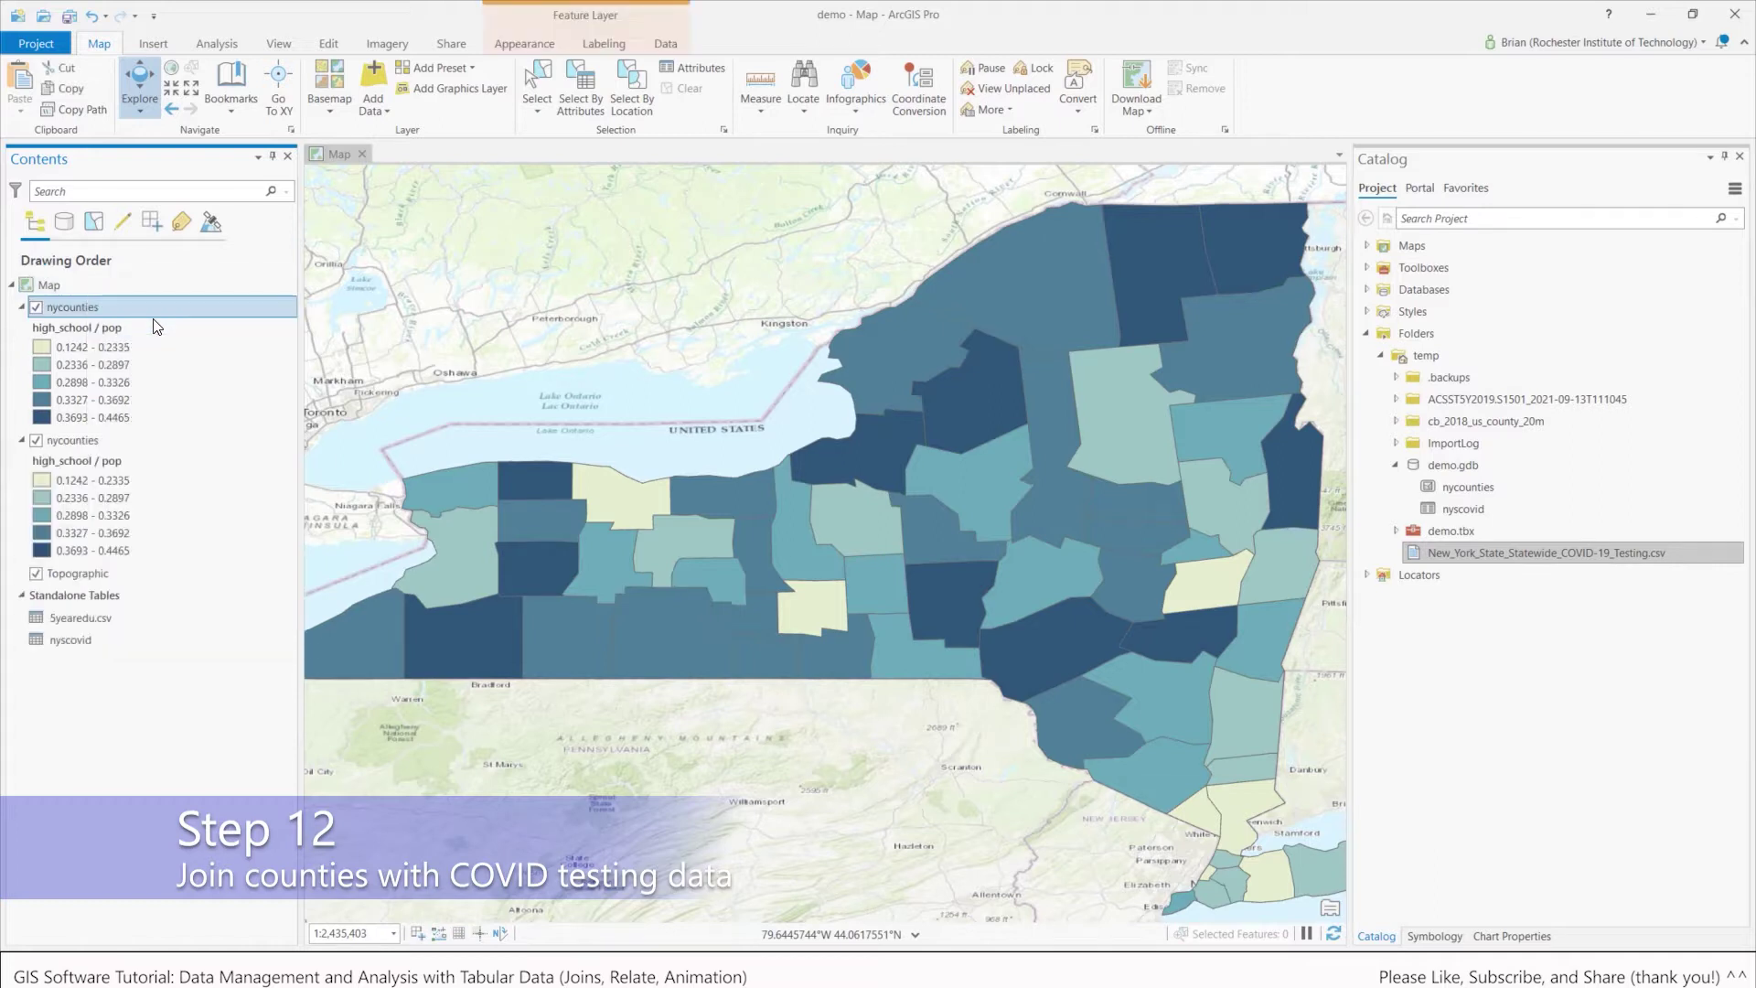
Step: Rename the upper nycounties layer copy as time
right_click(89, 315)
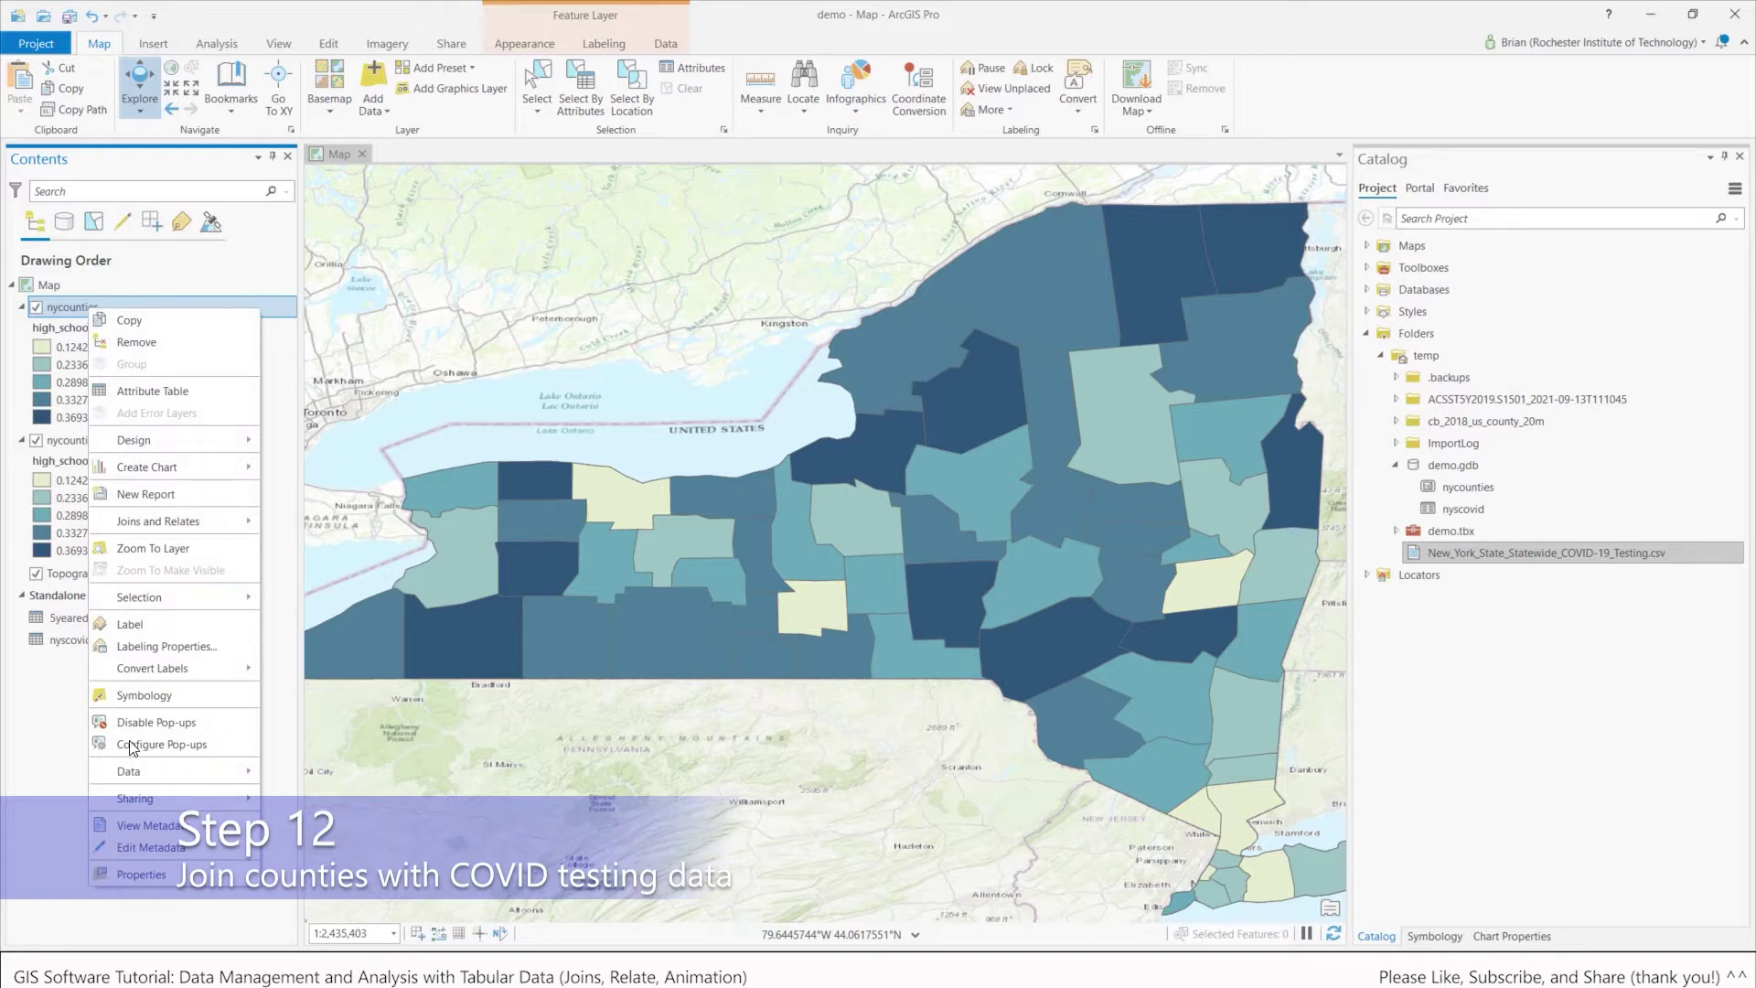
left_click(126, 876)
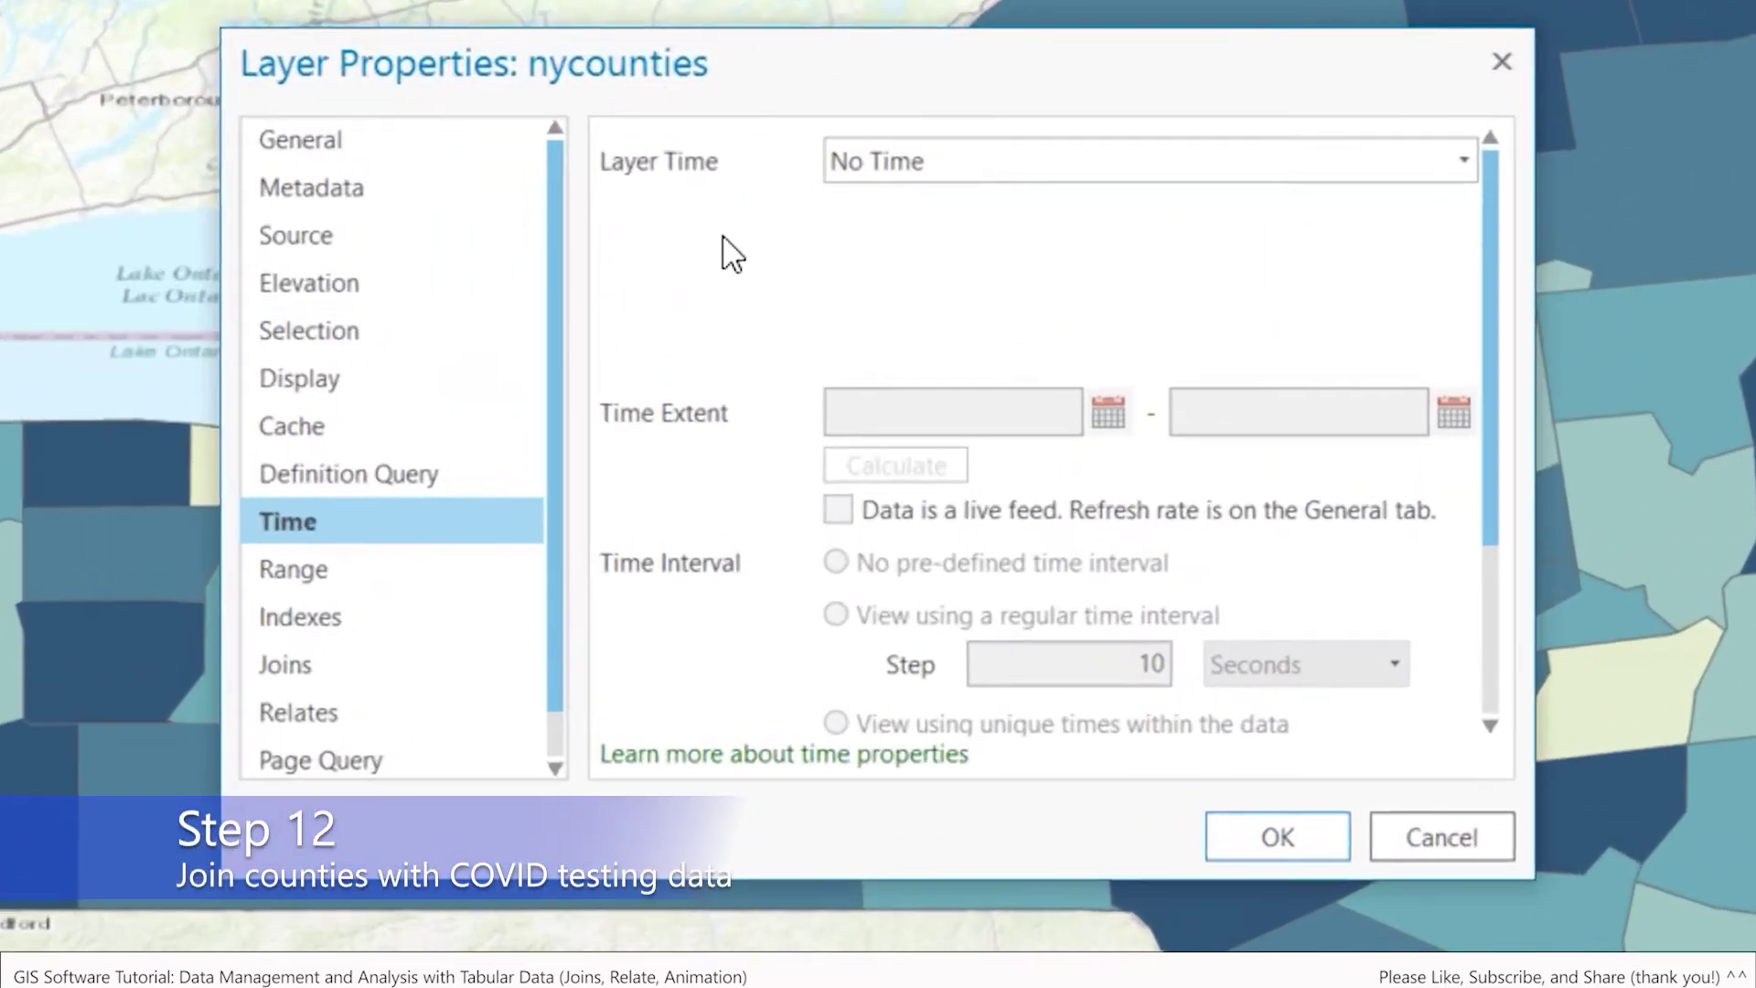
left_click(385, 123)
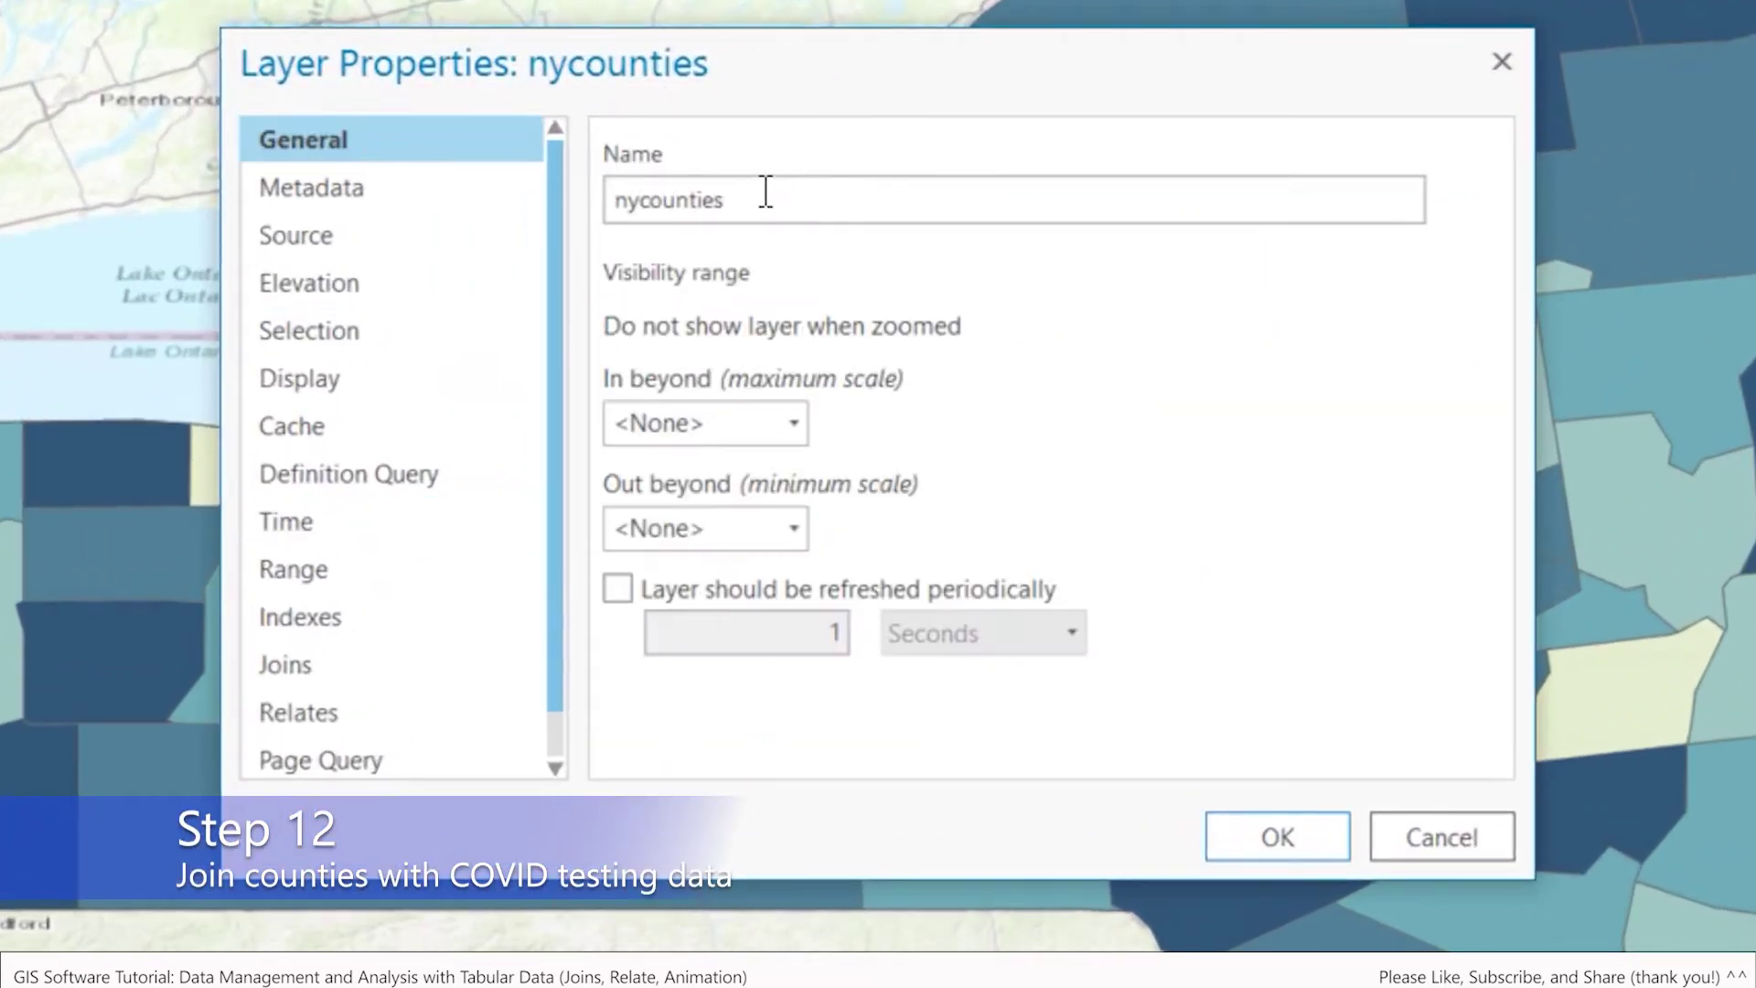
left_click_drag(764, 189, 552, 193)
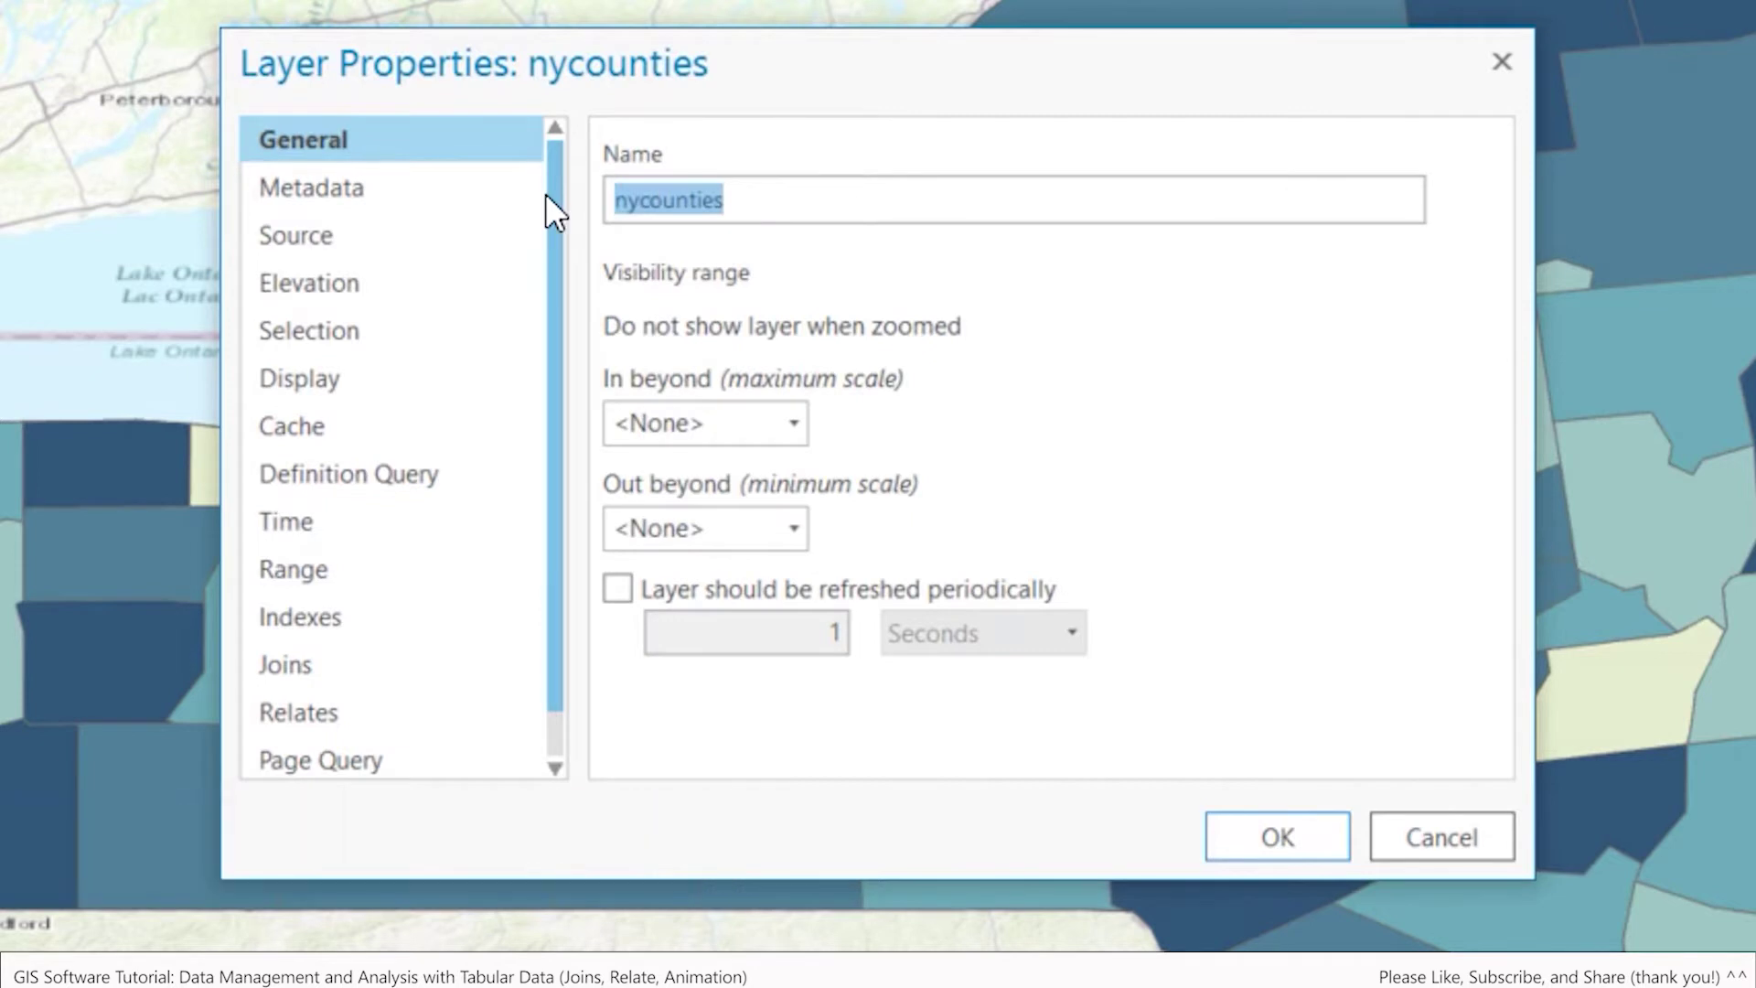
type("time")
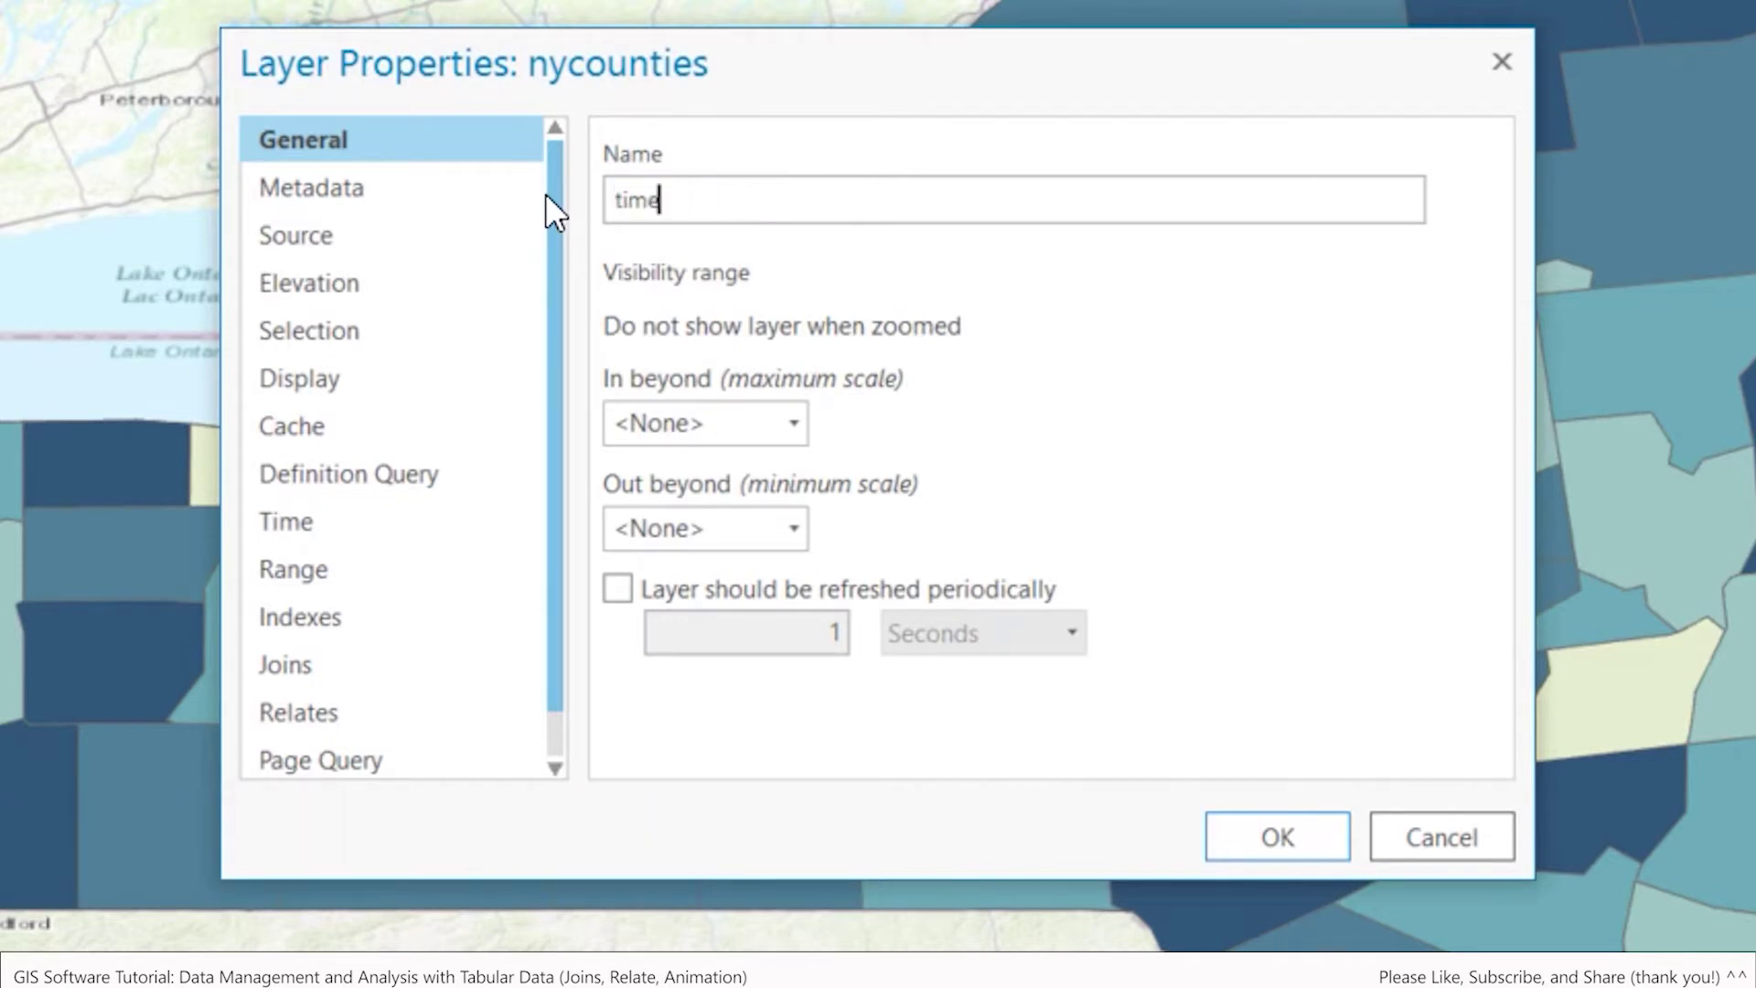
left_click(1312, 832)
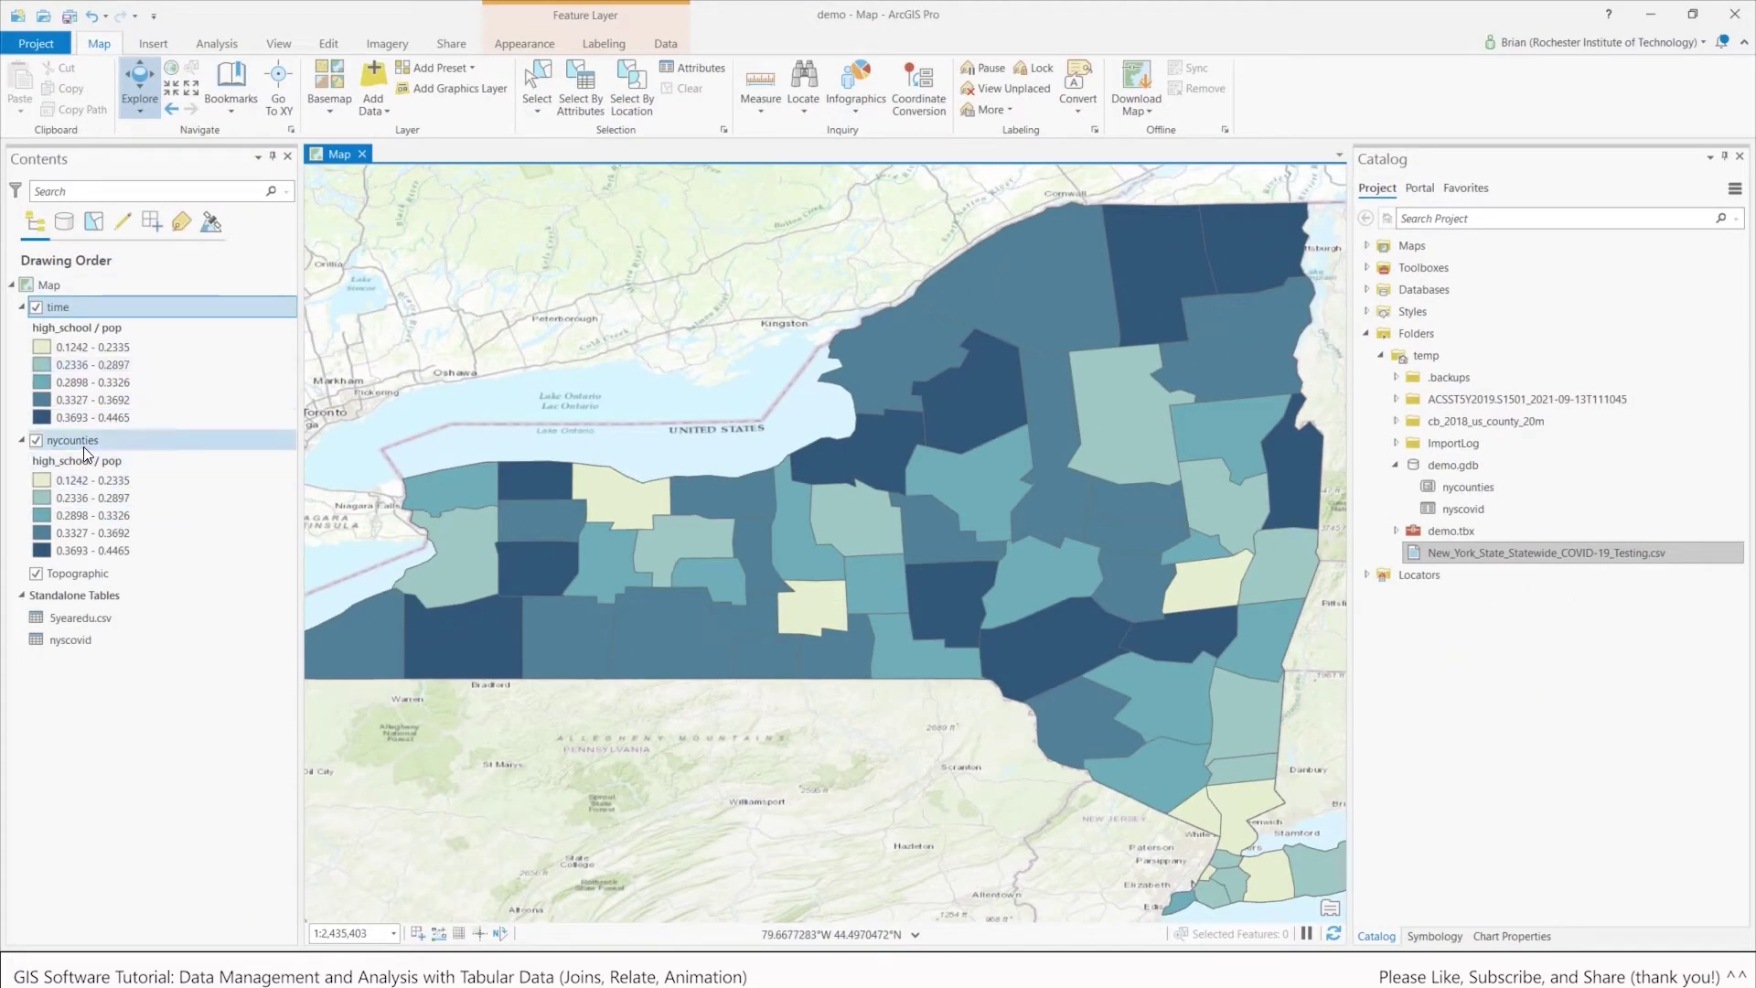
Step: Rename the remaining nycounties layer as nycounties_high_school
right_click(85, 445)
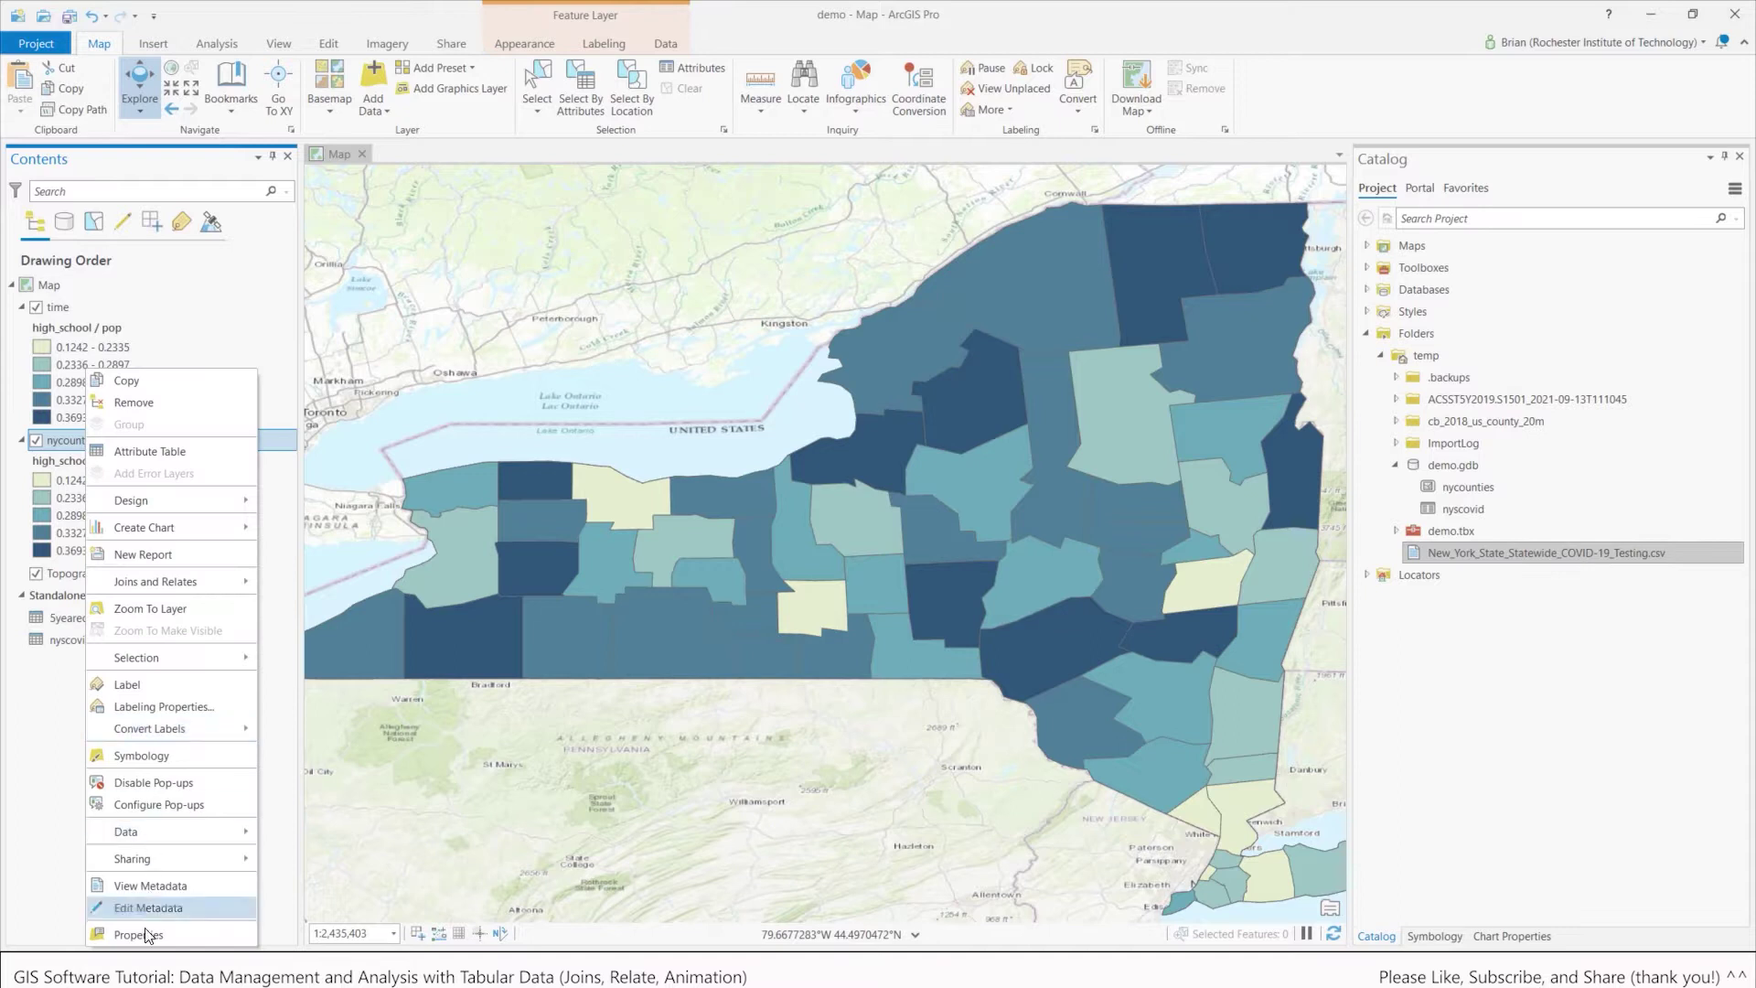
left_click(146, 933)
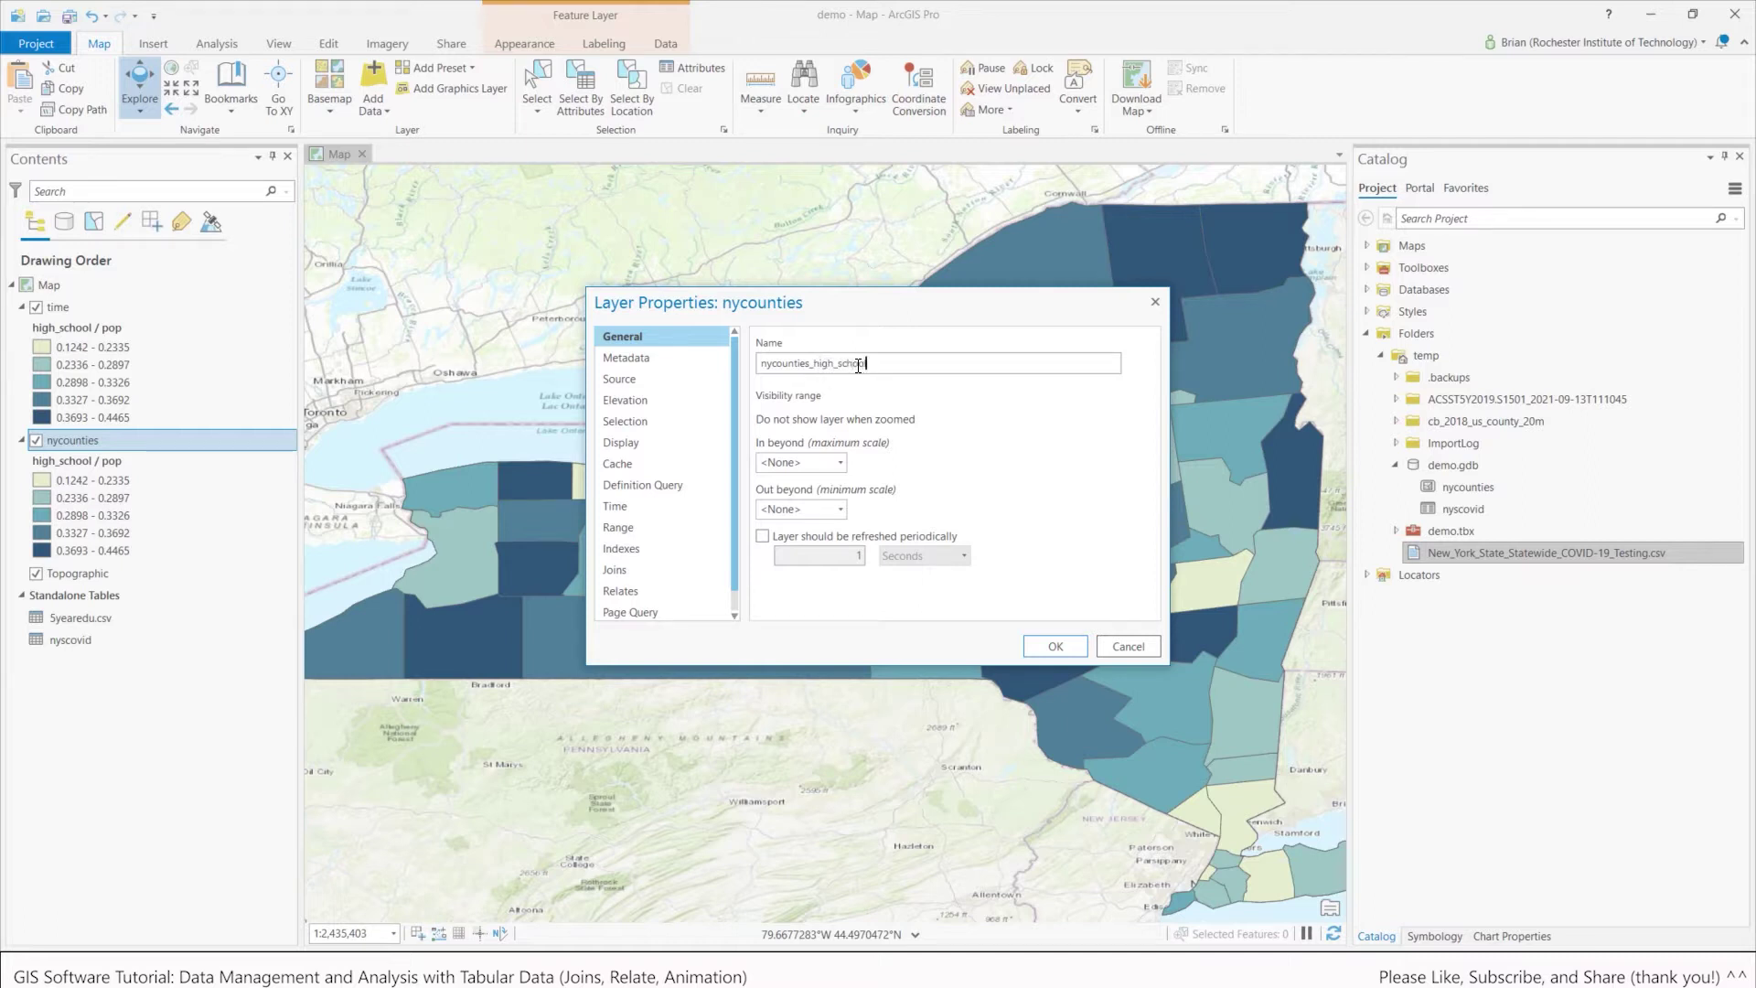
left_click(1055, 646)
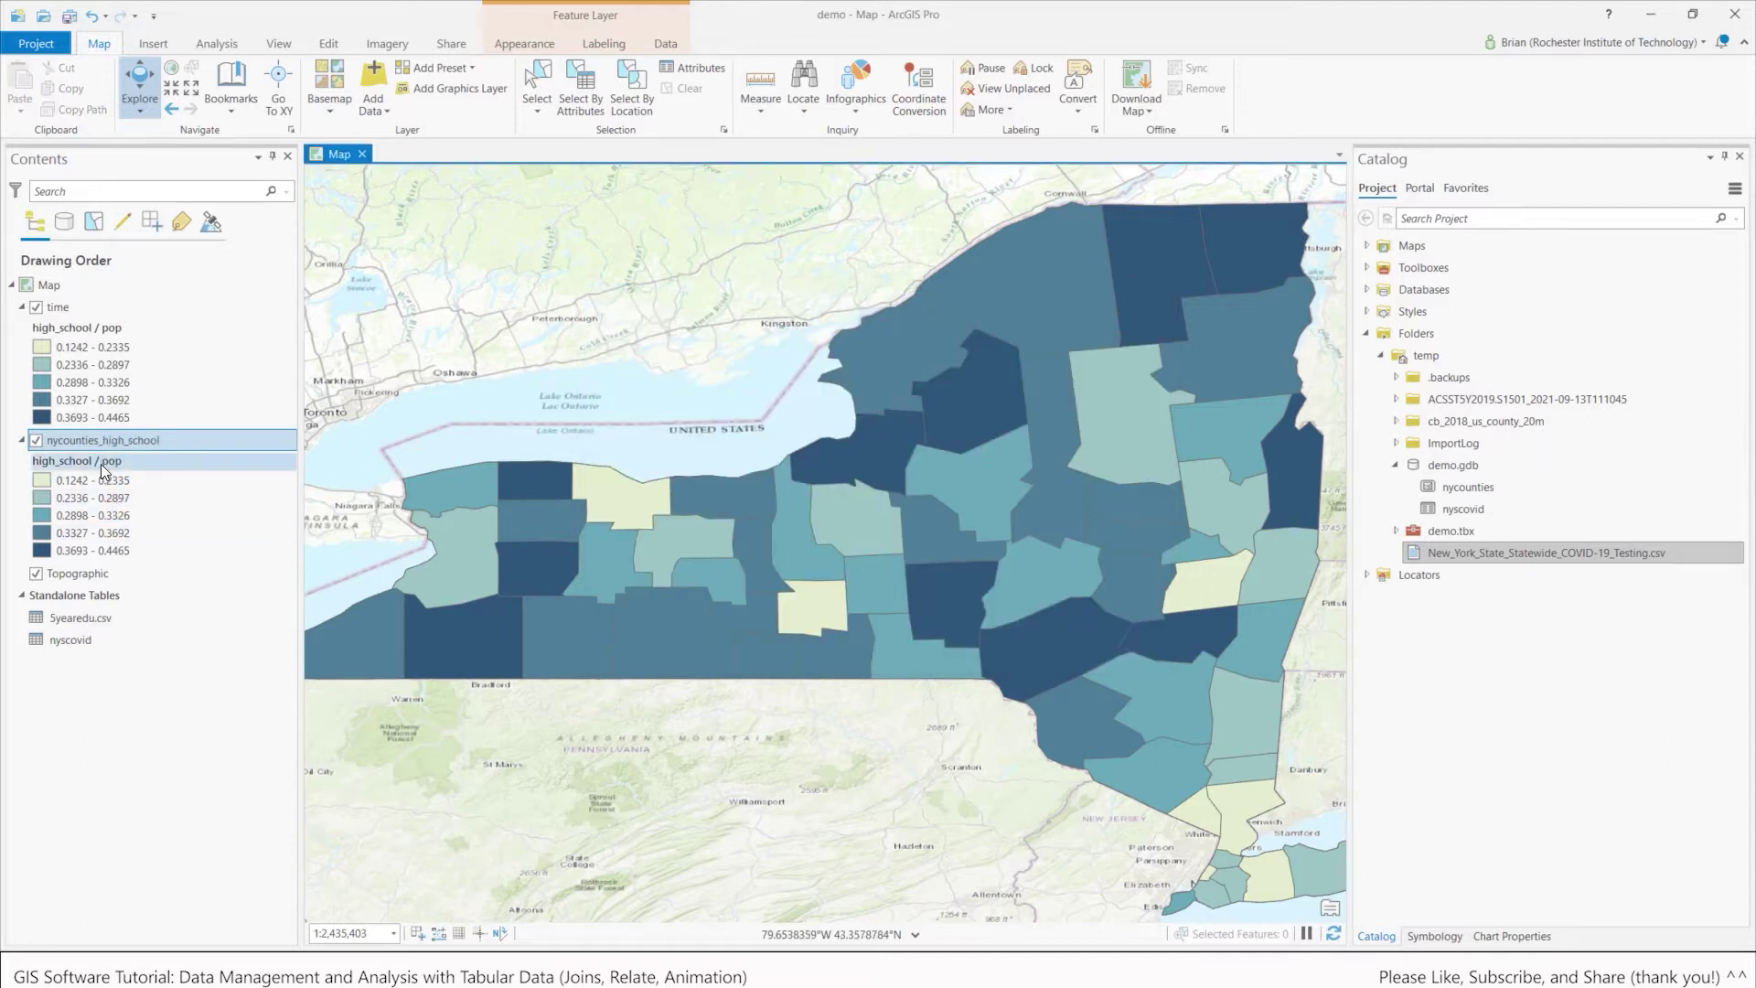
left_click(59, 309)
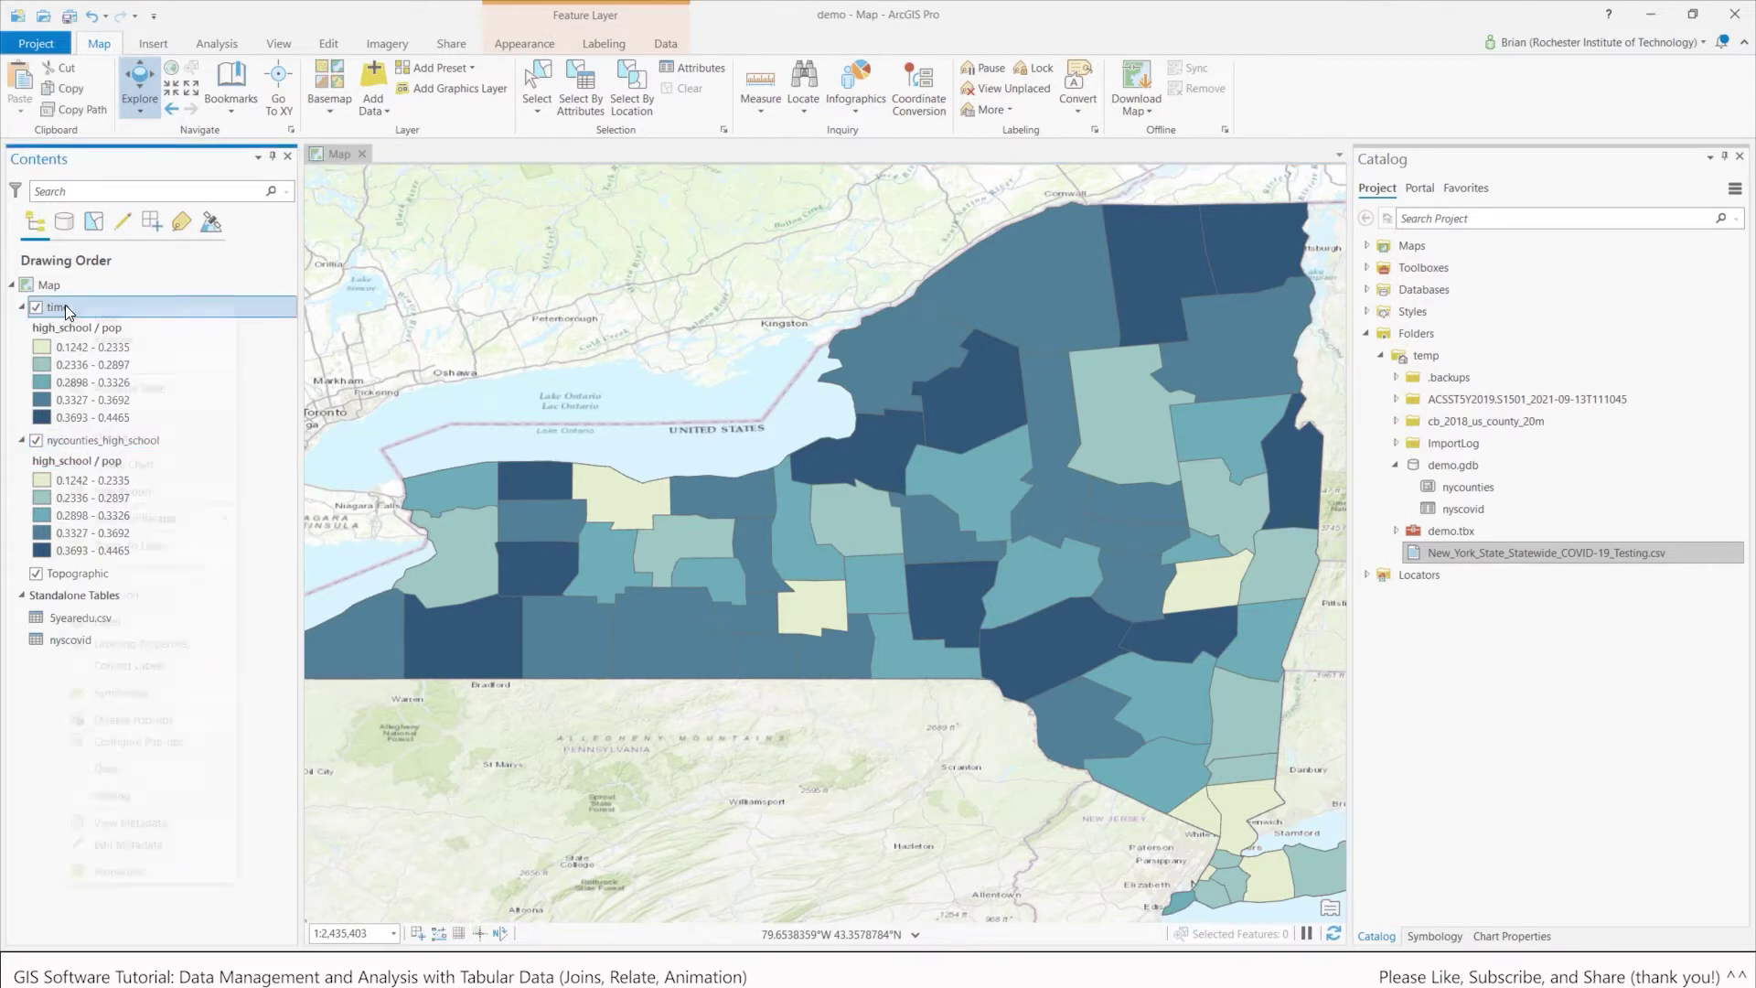
right_click(64, 305)
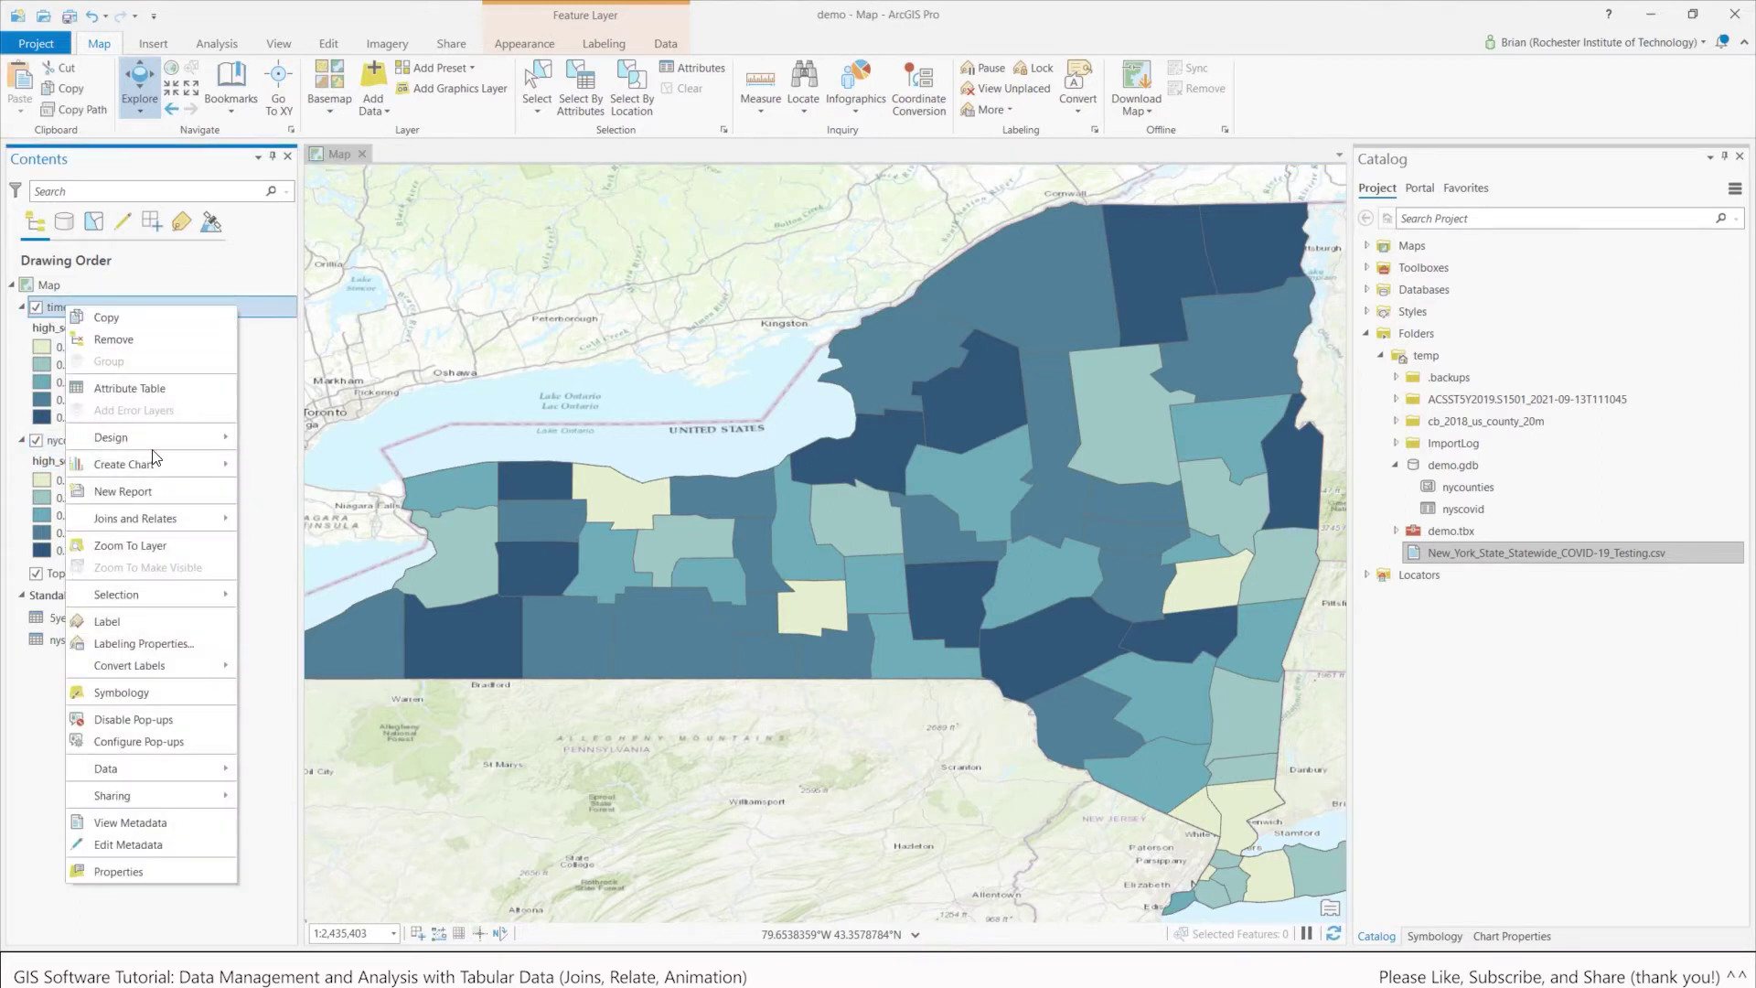
mouse_move(161, 518)
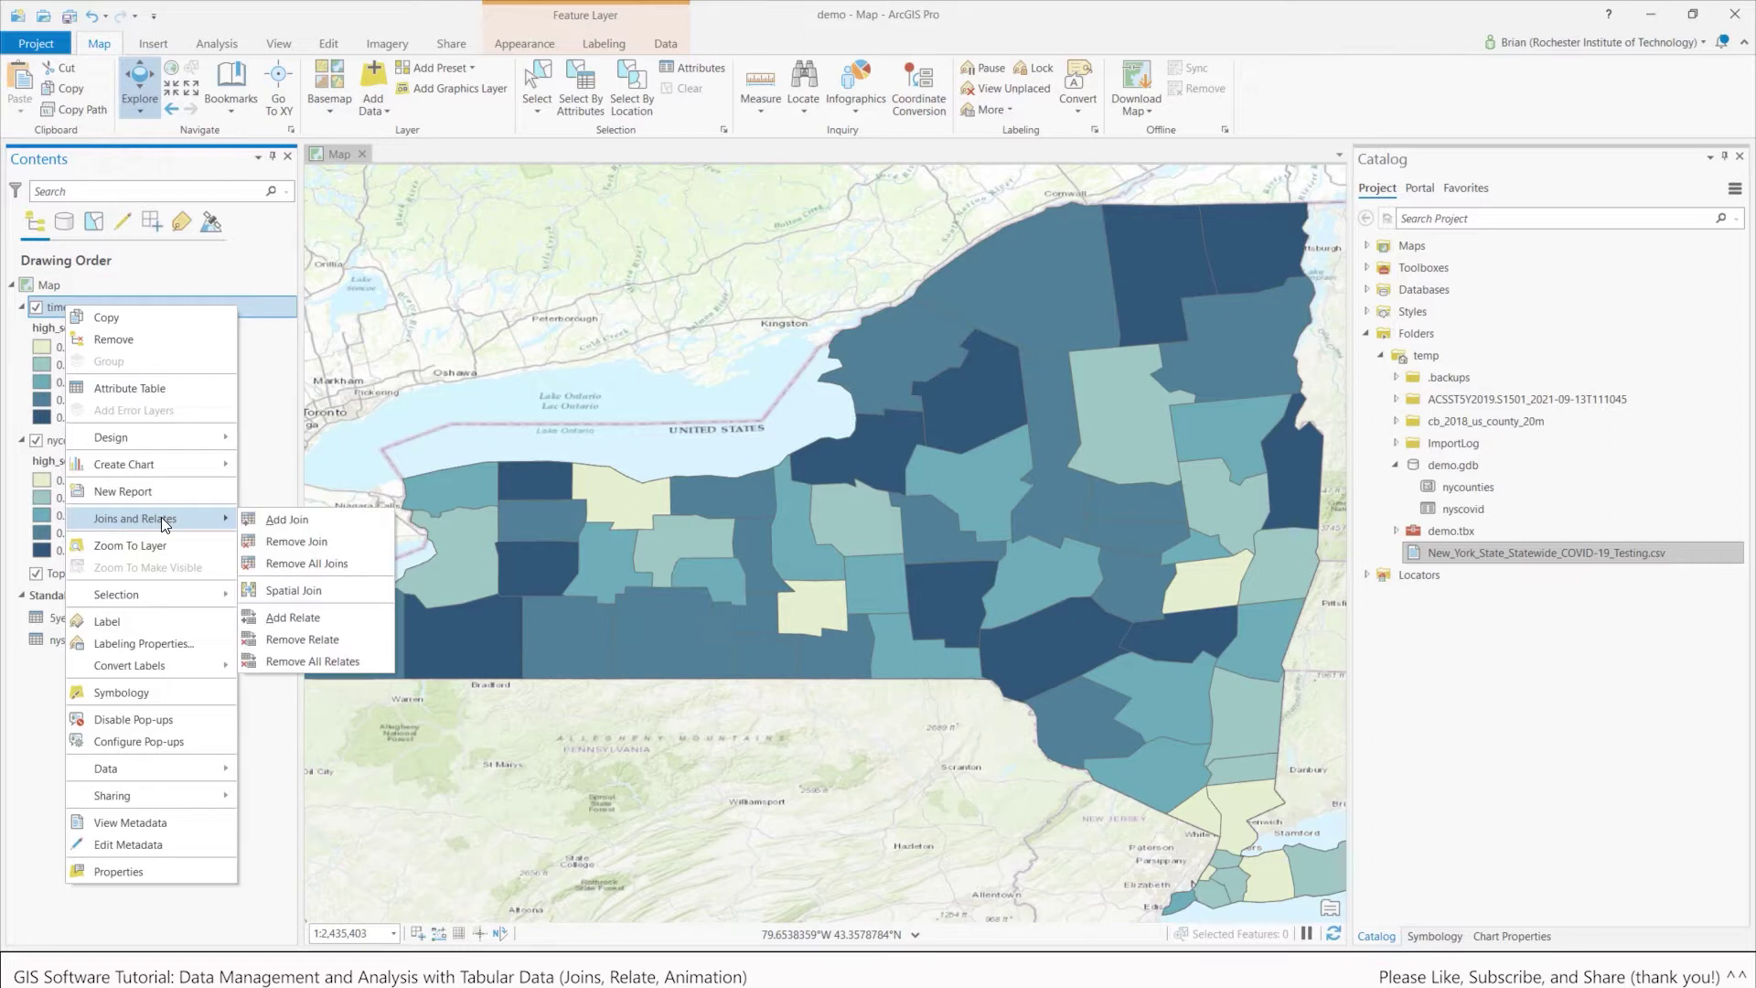
left_click(73, 443)
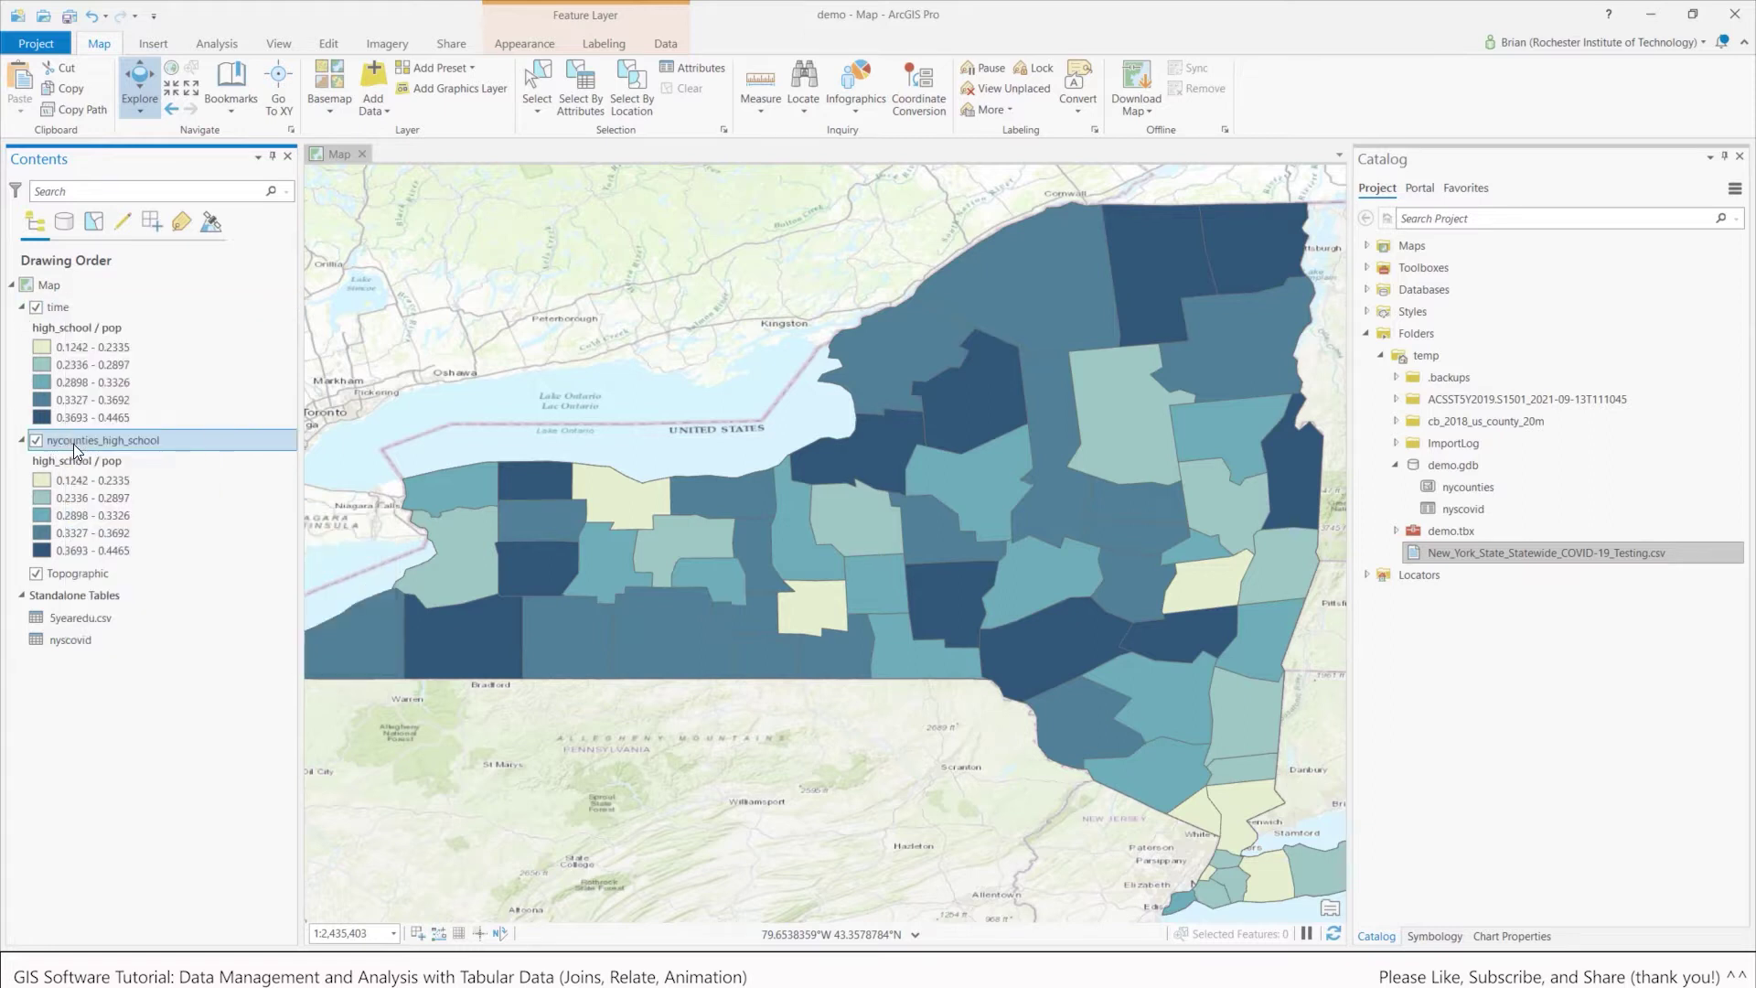
Step: Remove all joins from the time layer
left_click(57, 309)
right_click(57, 309)
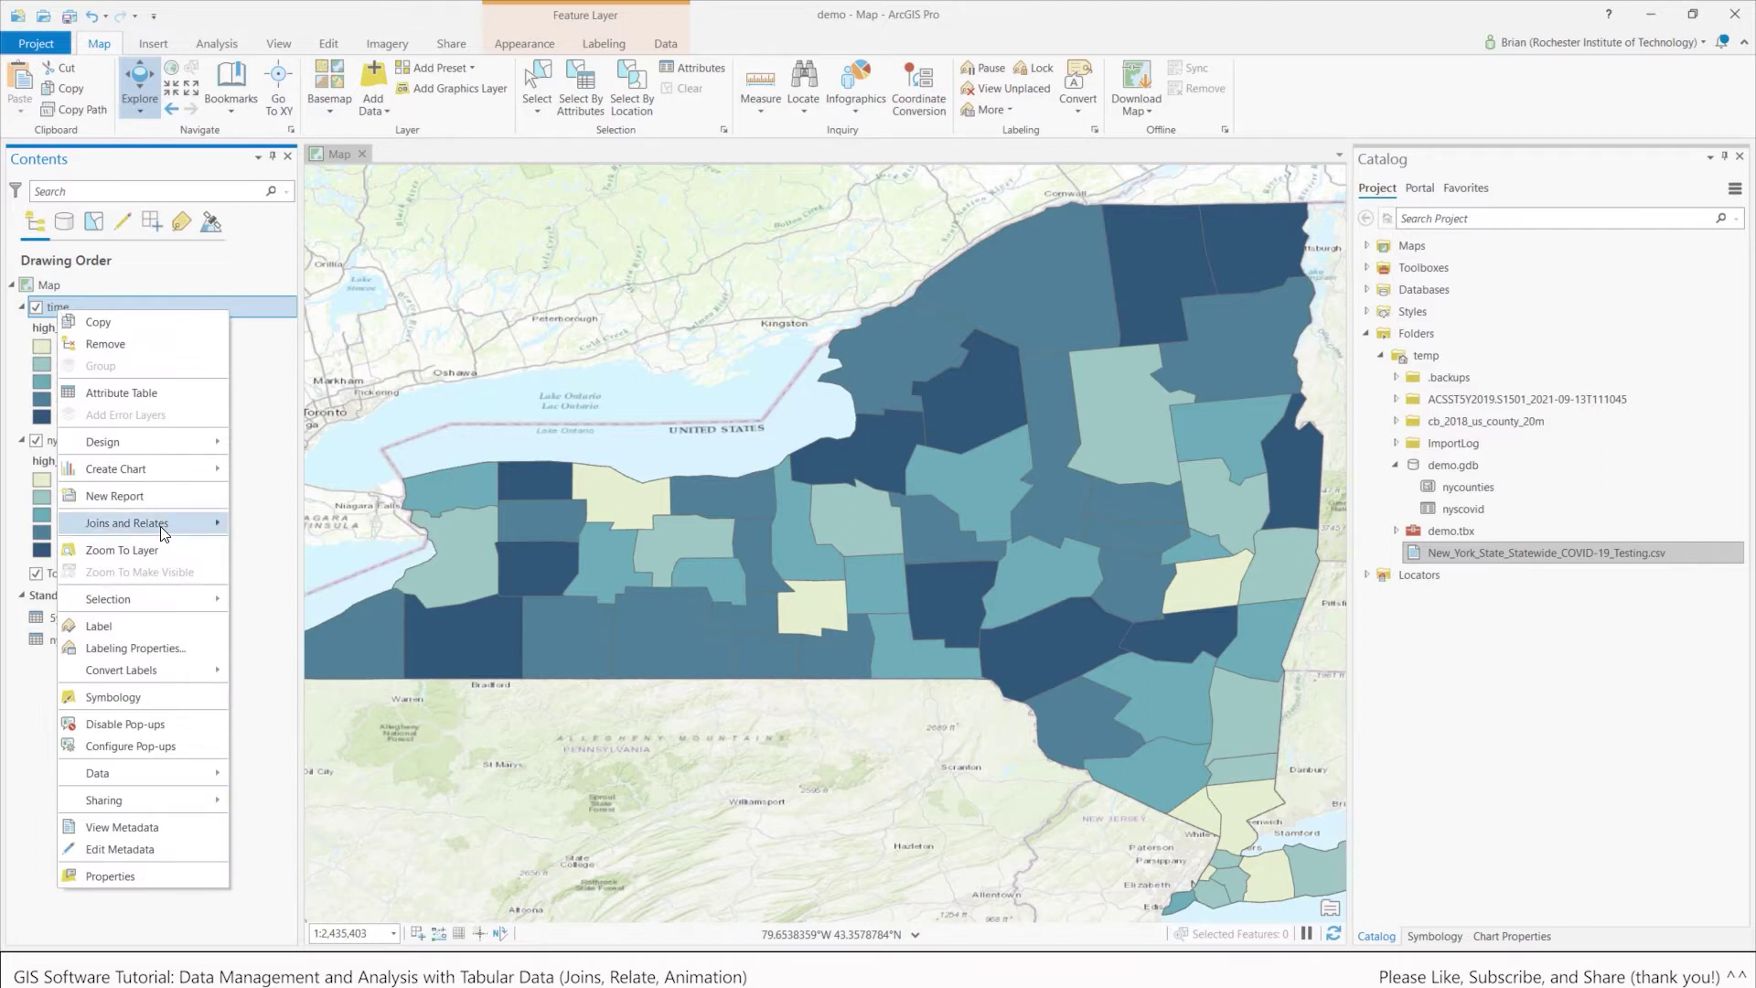
mouse_move(165, 534)
left_click(289, 567)
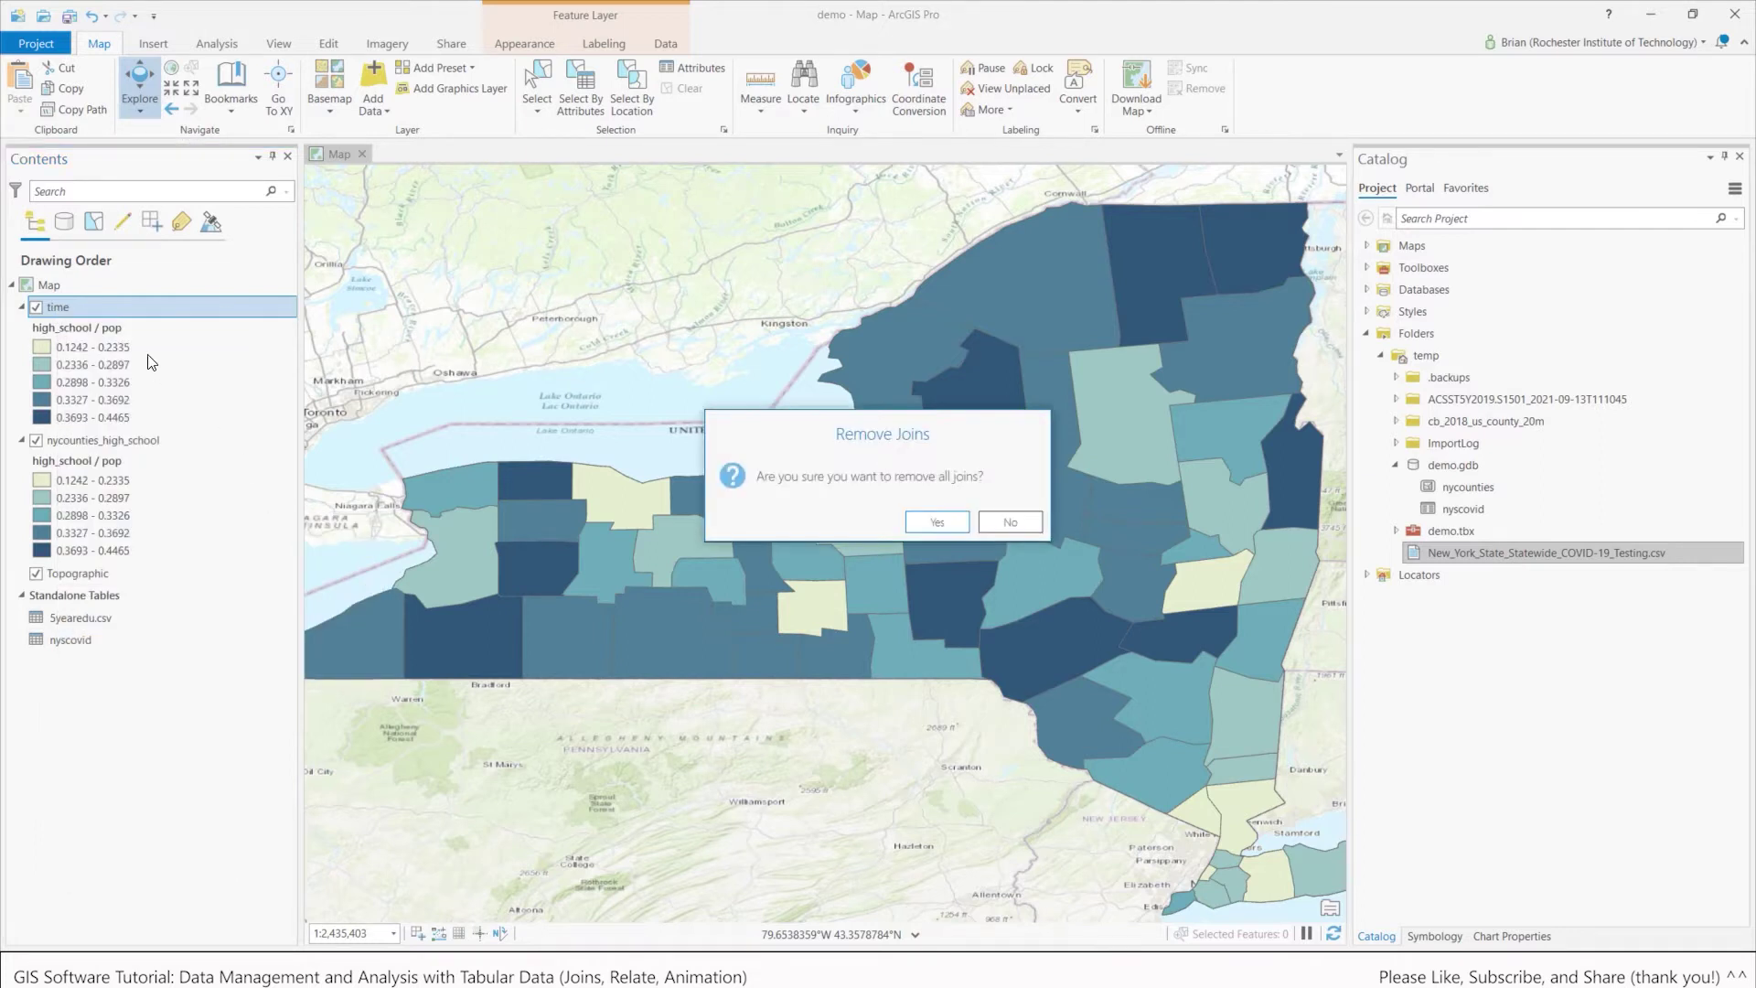
left_click(926, 522)
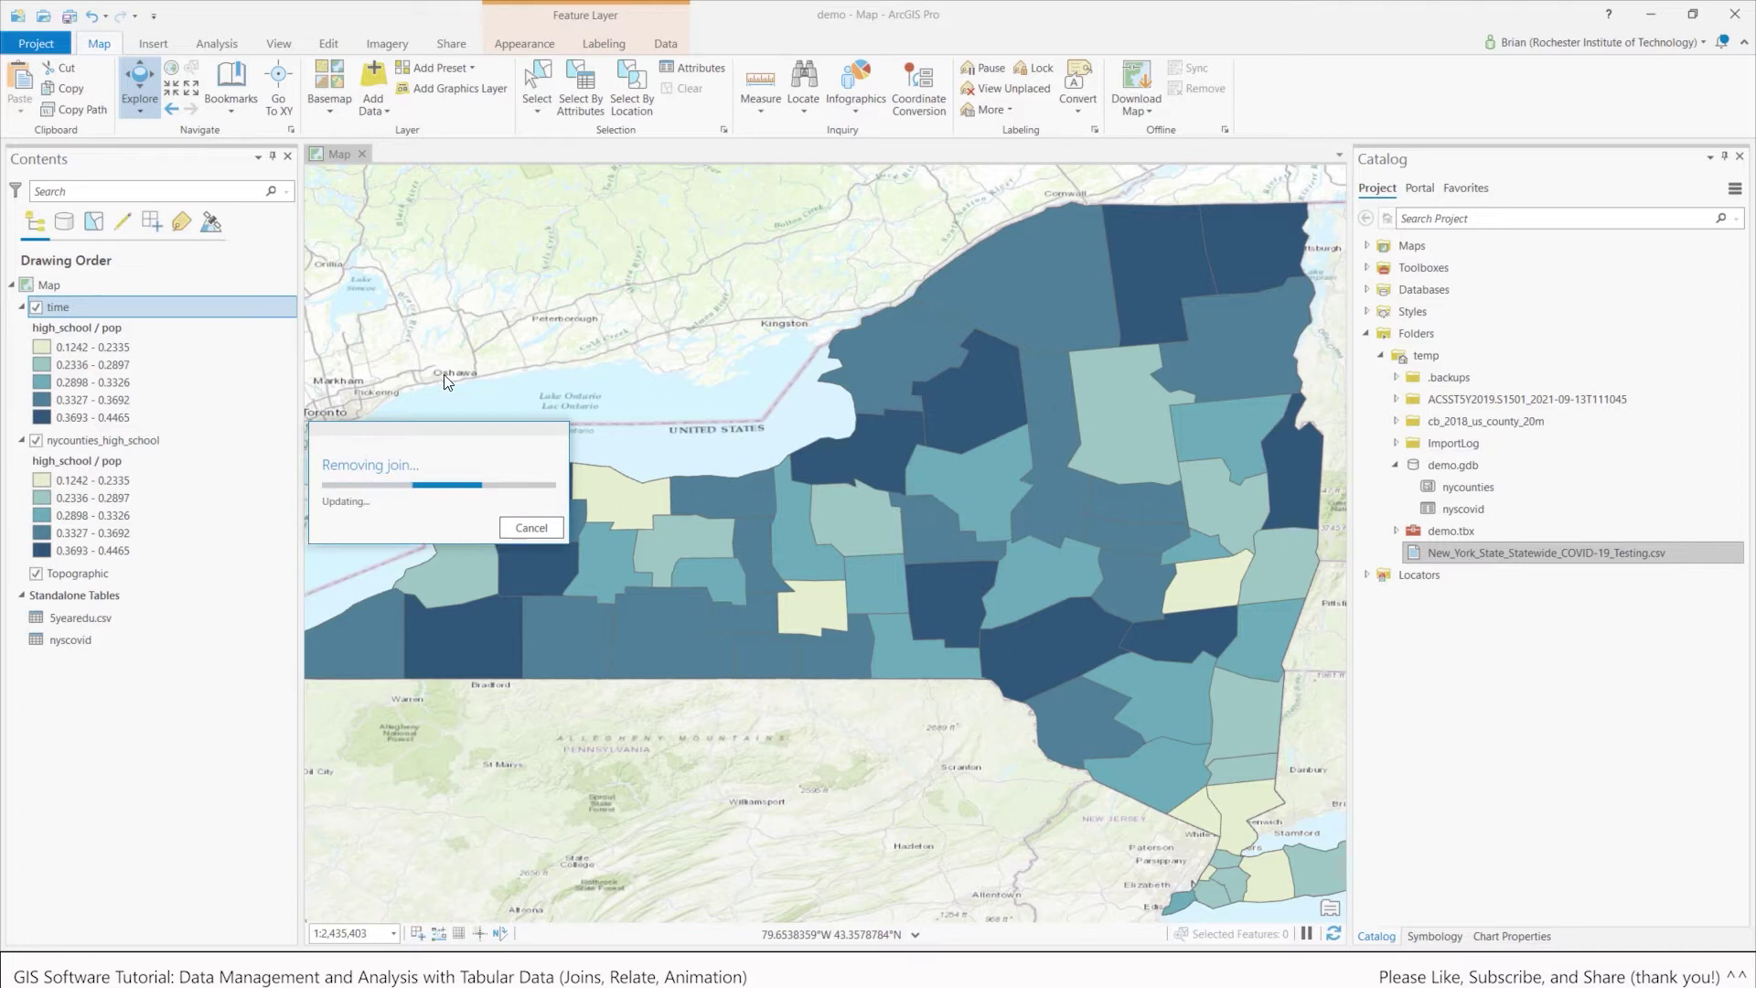
Step: Remove all relates from the time layer
right_click(80, 309)
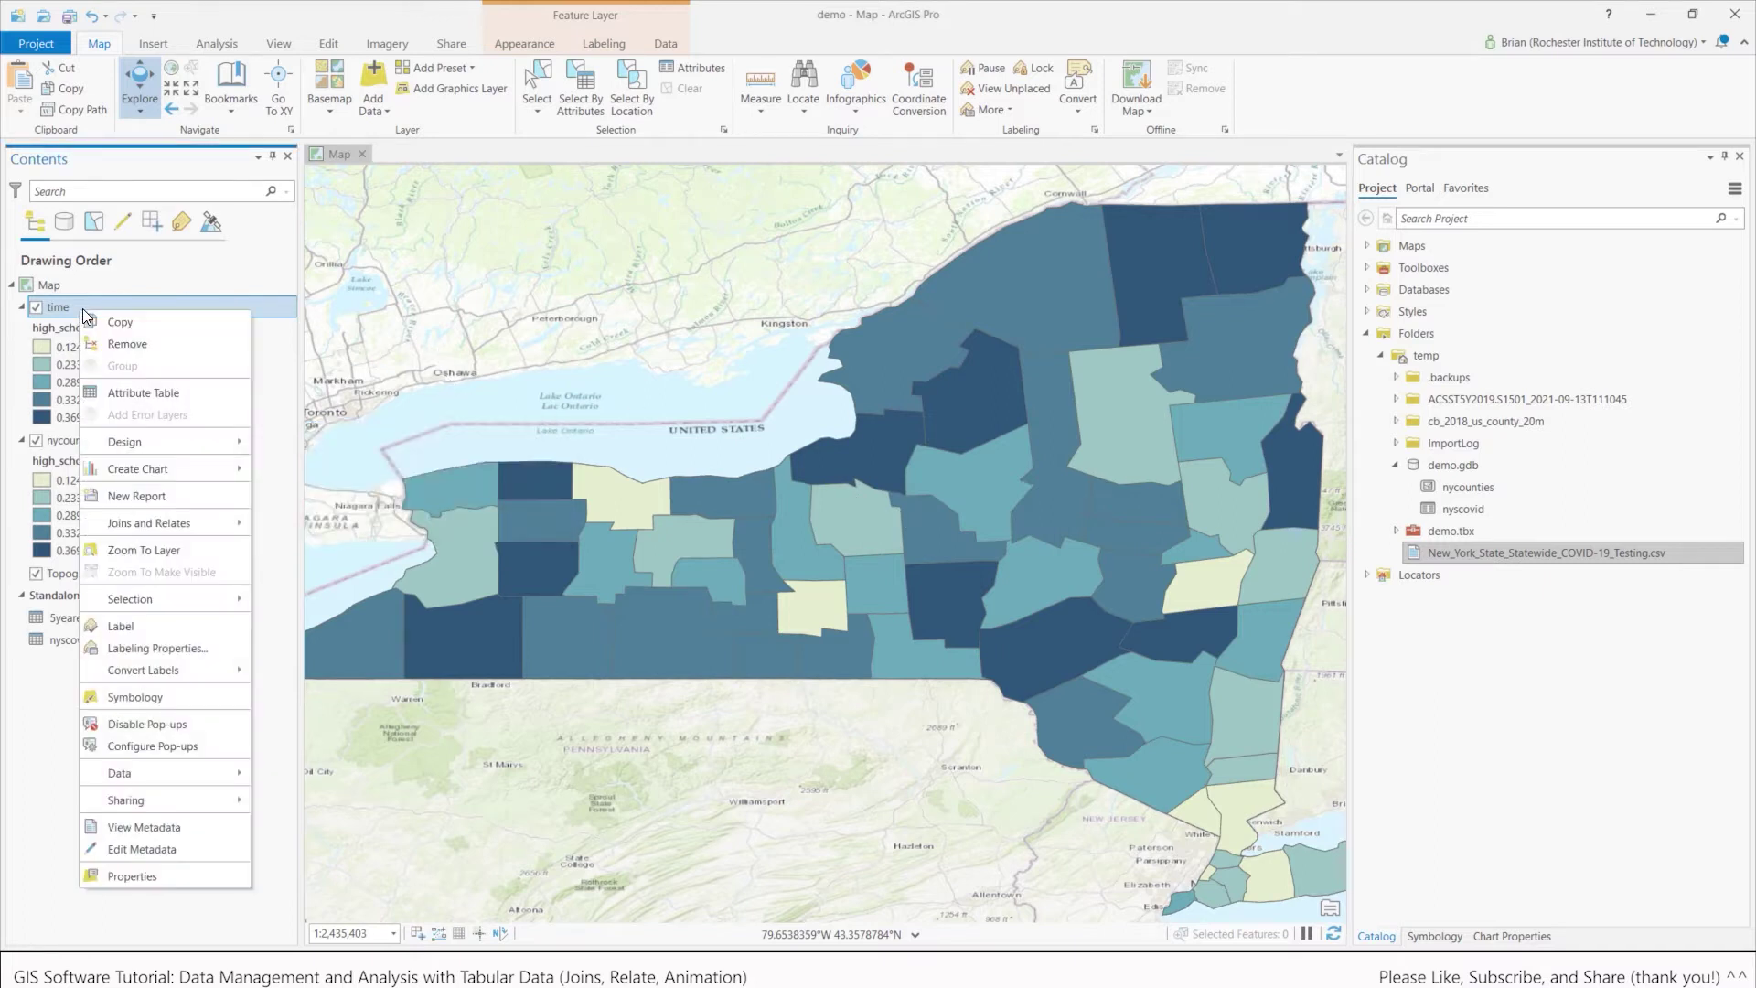
mouse_move(168, 518)
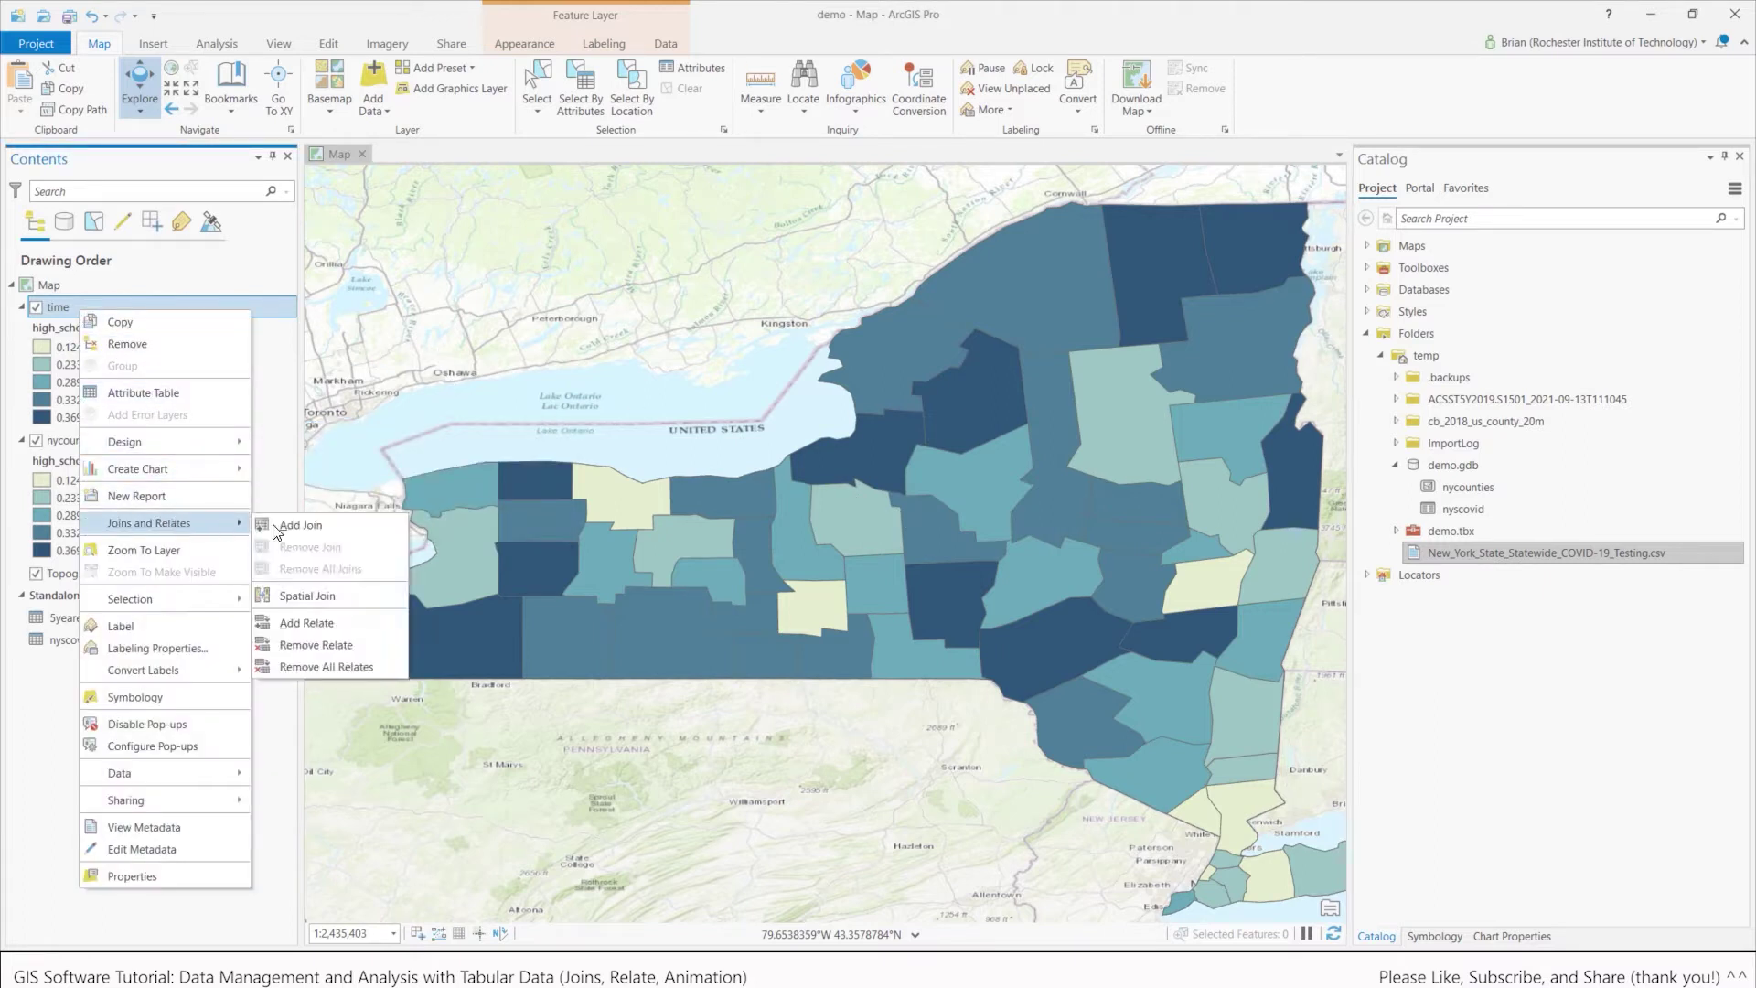
left_click(360, 664)
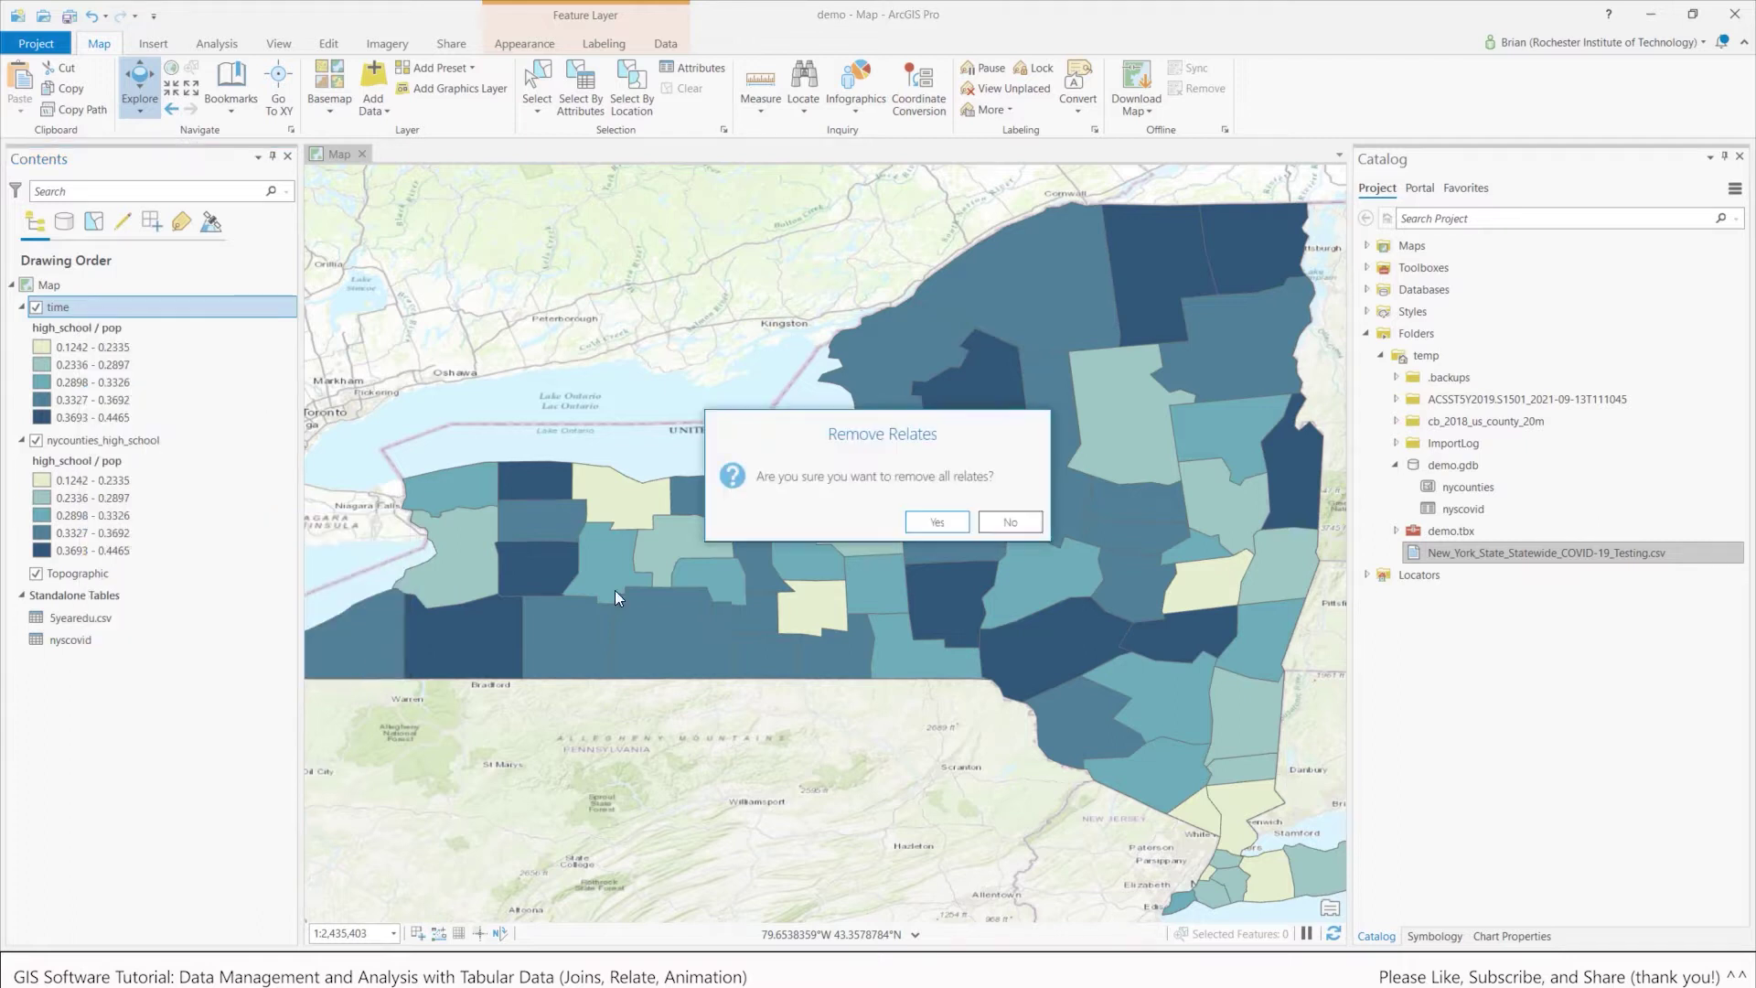
left_click(931, 527)
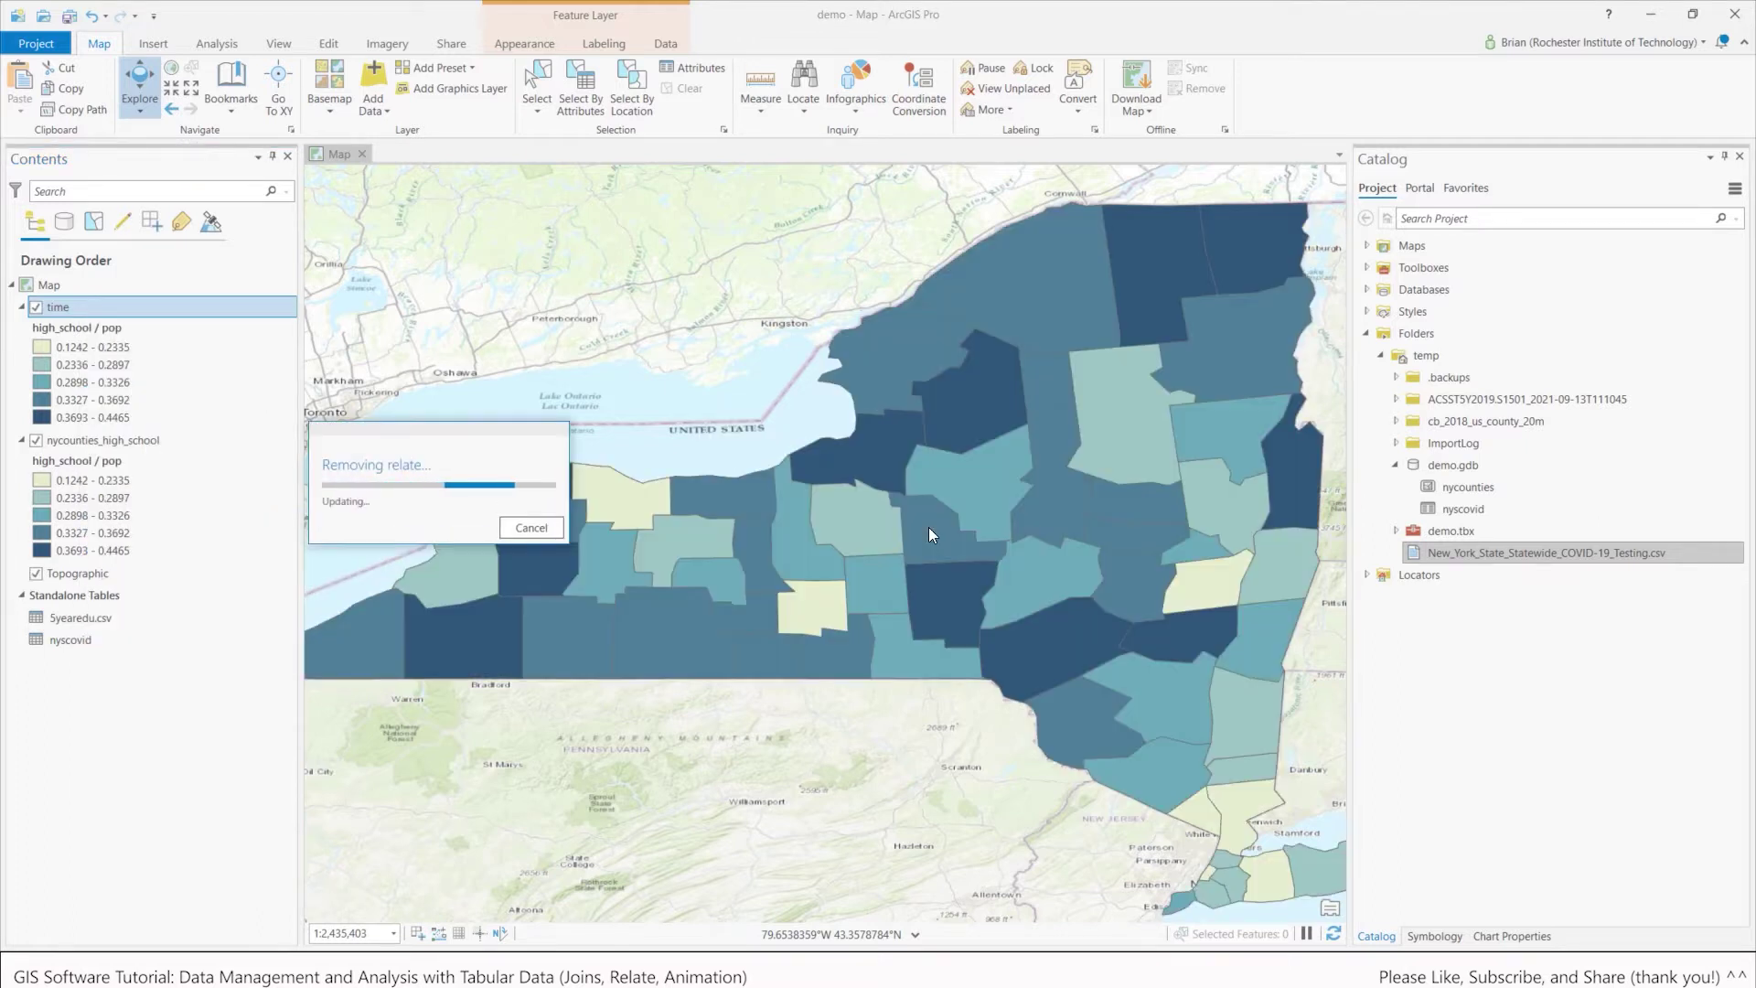
Step: Change the time layer's symbology to Single Symbol, check the layer by toggling its visibility, and save the project
right_click(75, 321)
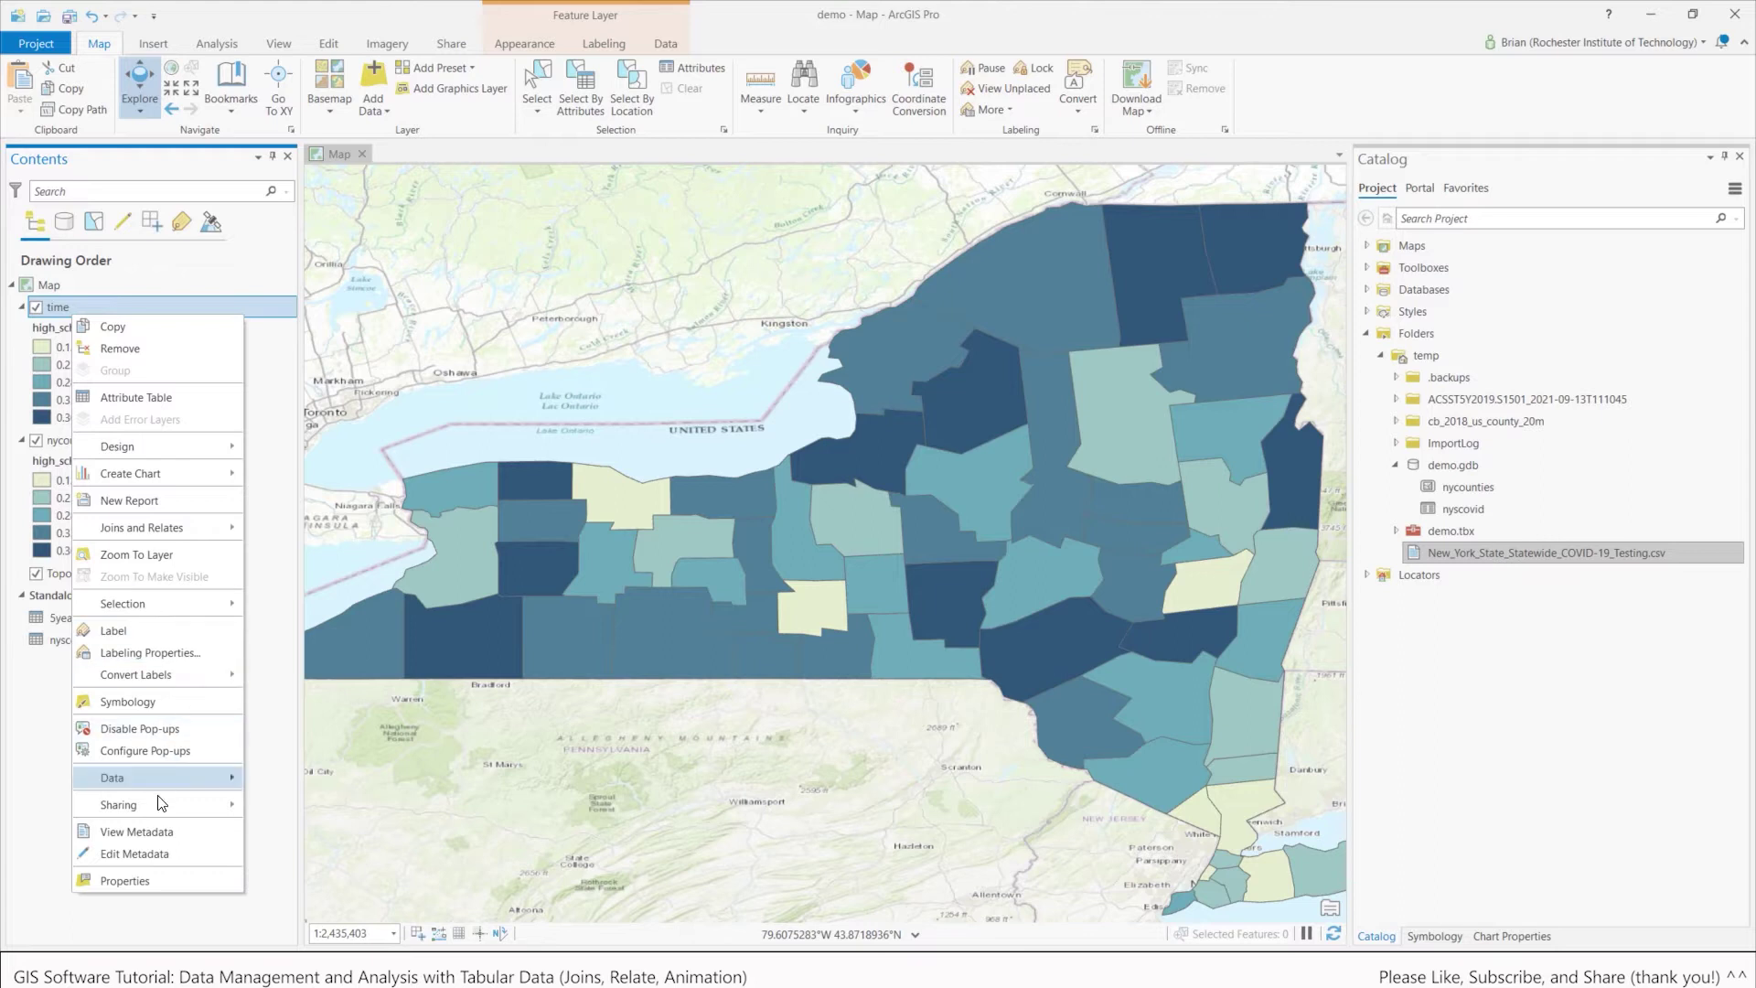
left_click(155, 704)
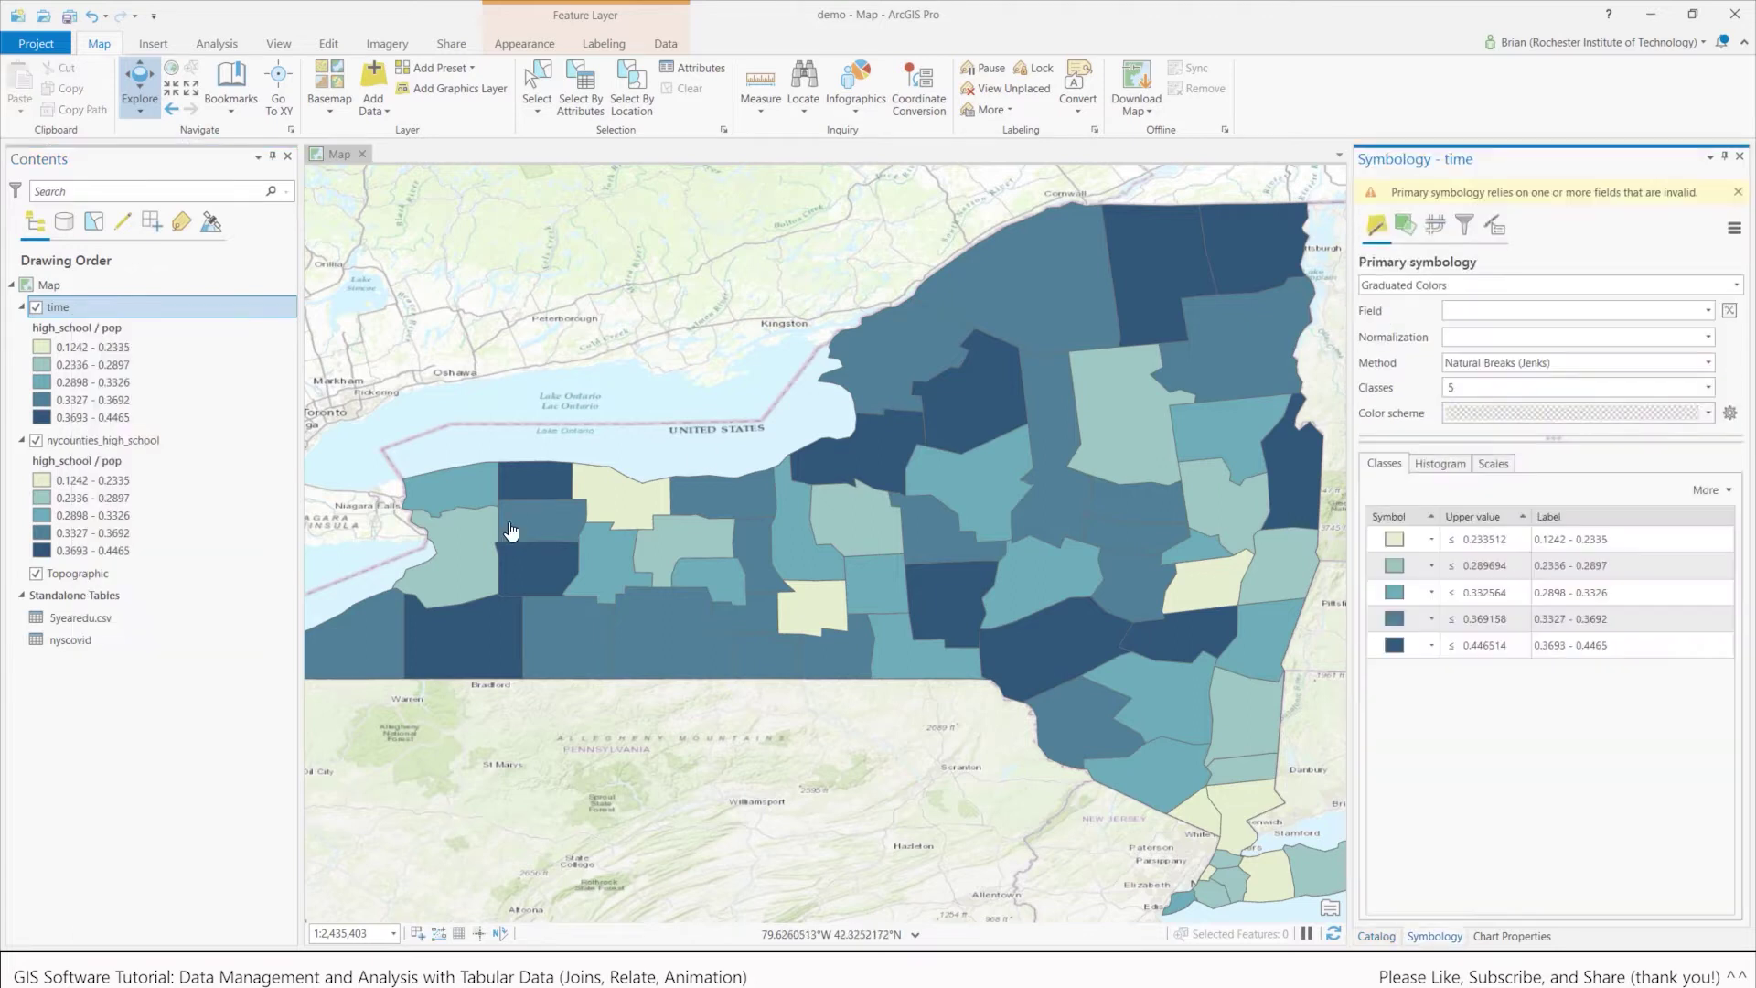
left_click(1399, 287)
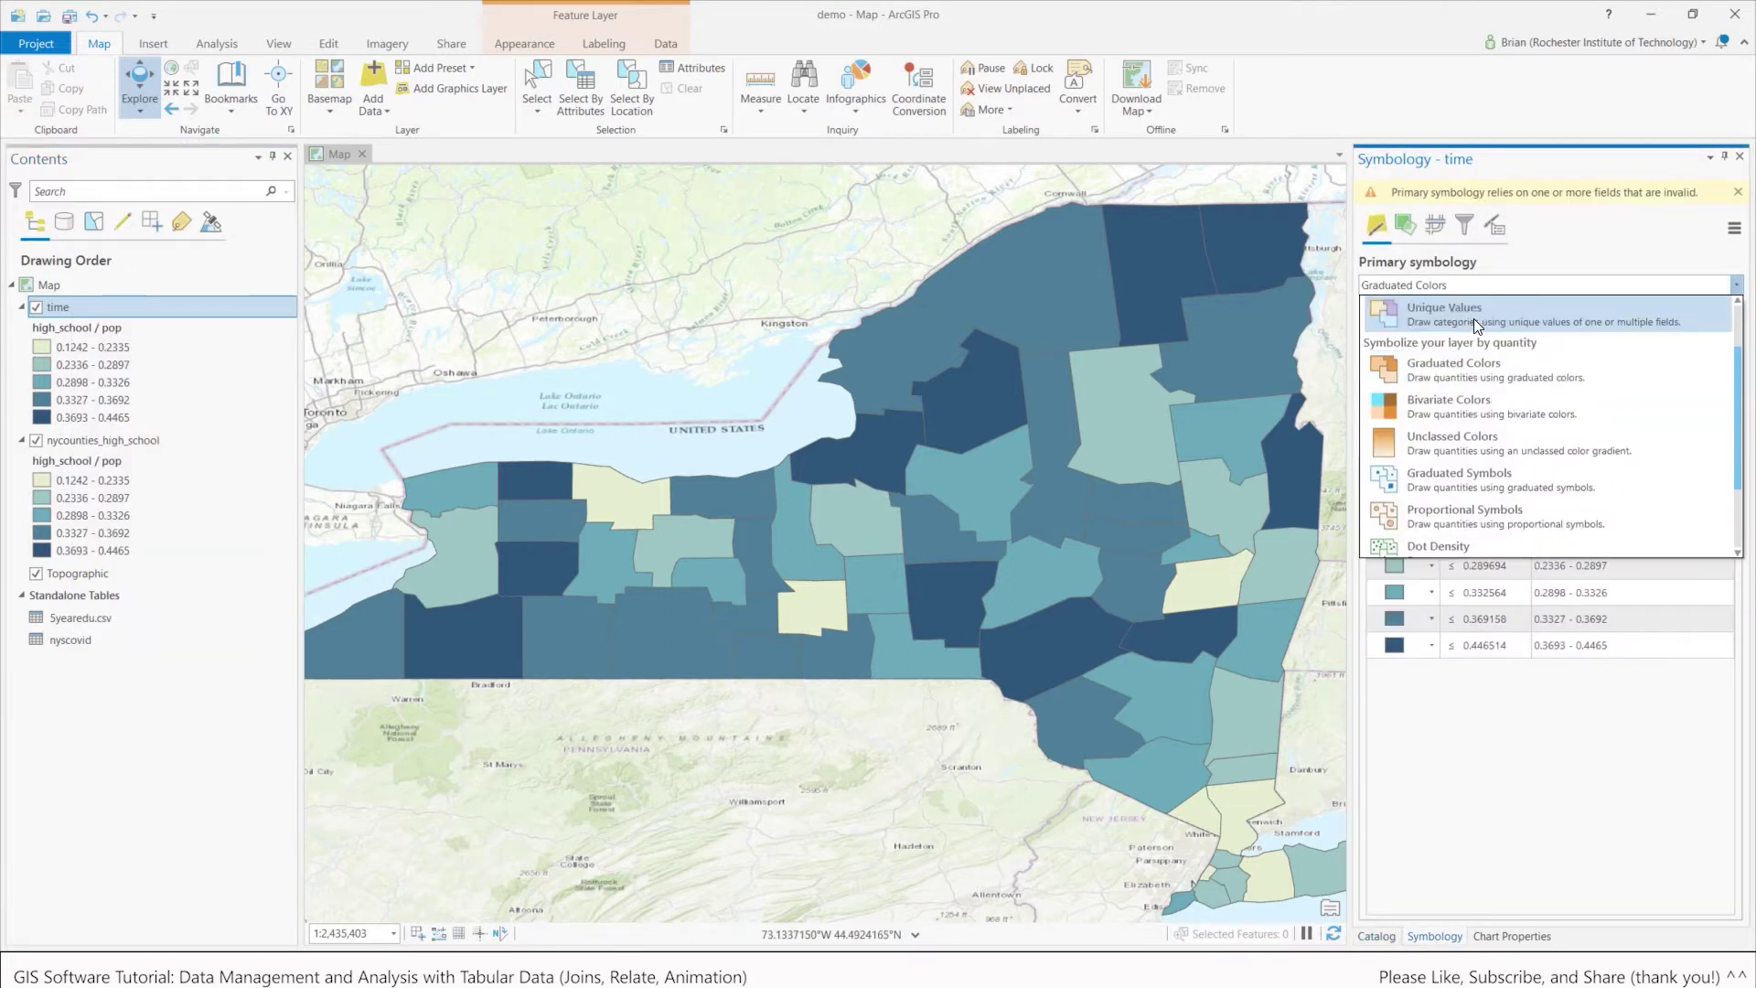
scroll(1474, 317, "up", 2)
left_click(1462, 333)
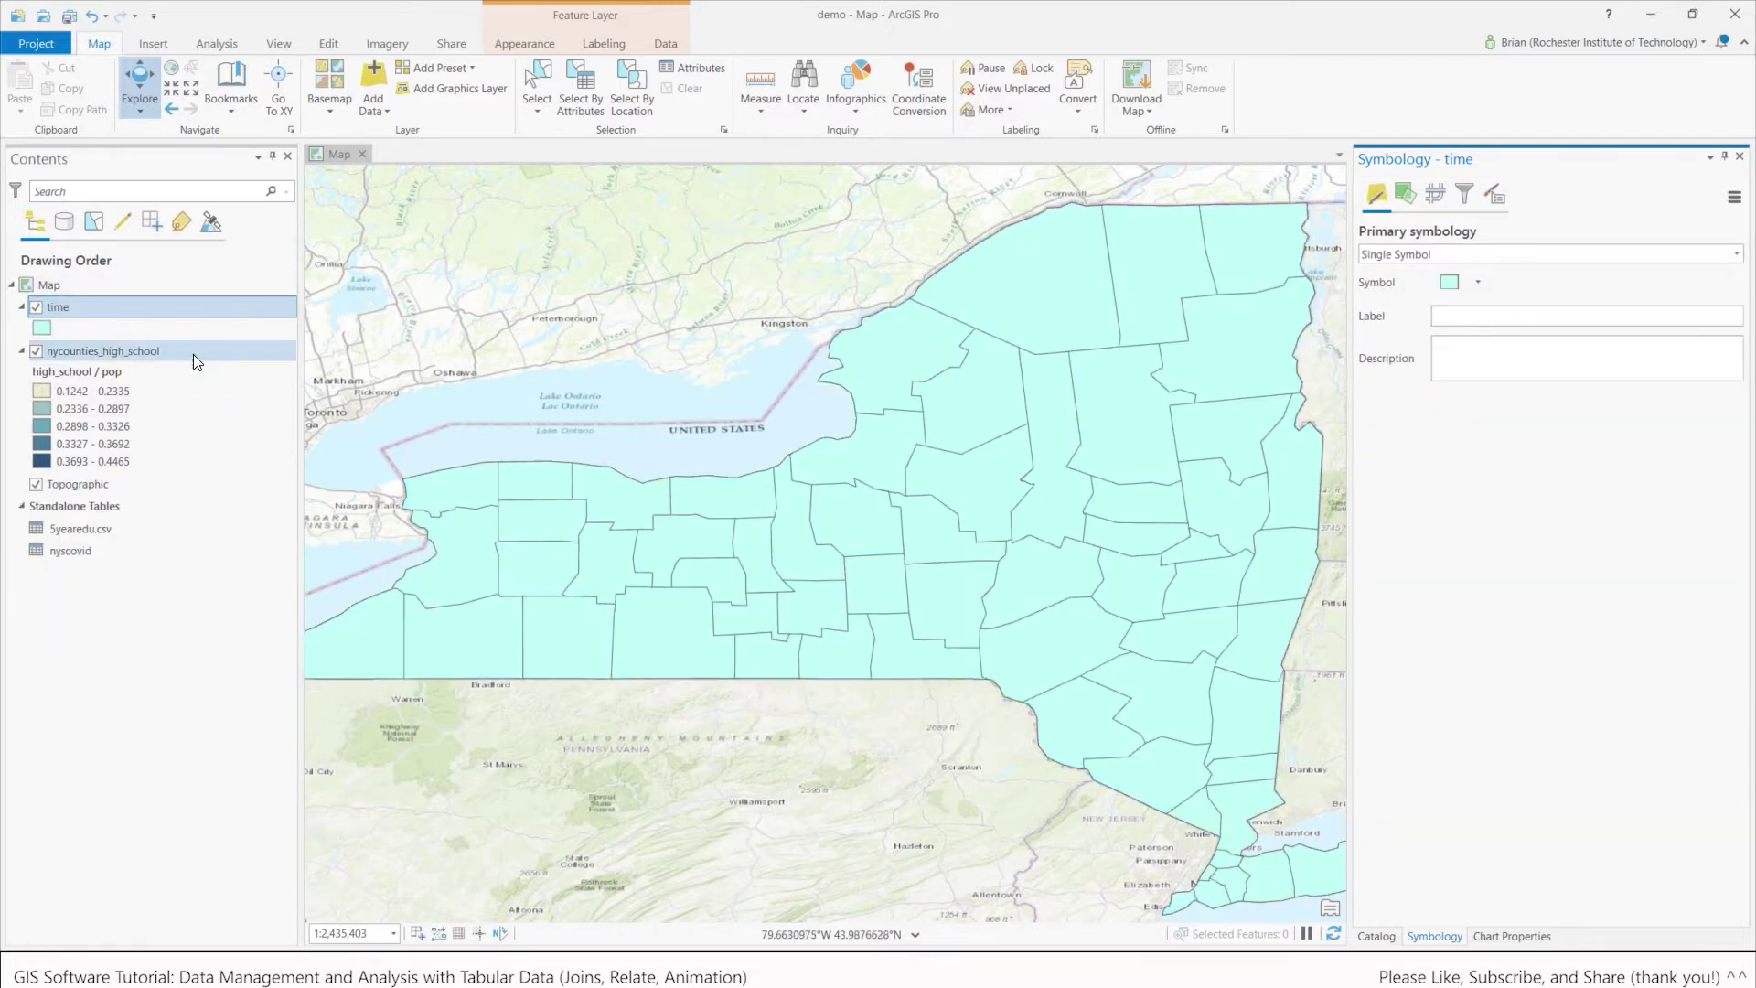
left_click(36, 308)
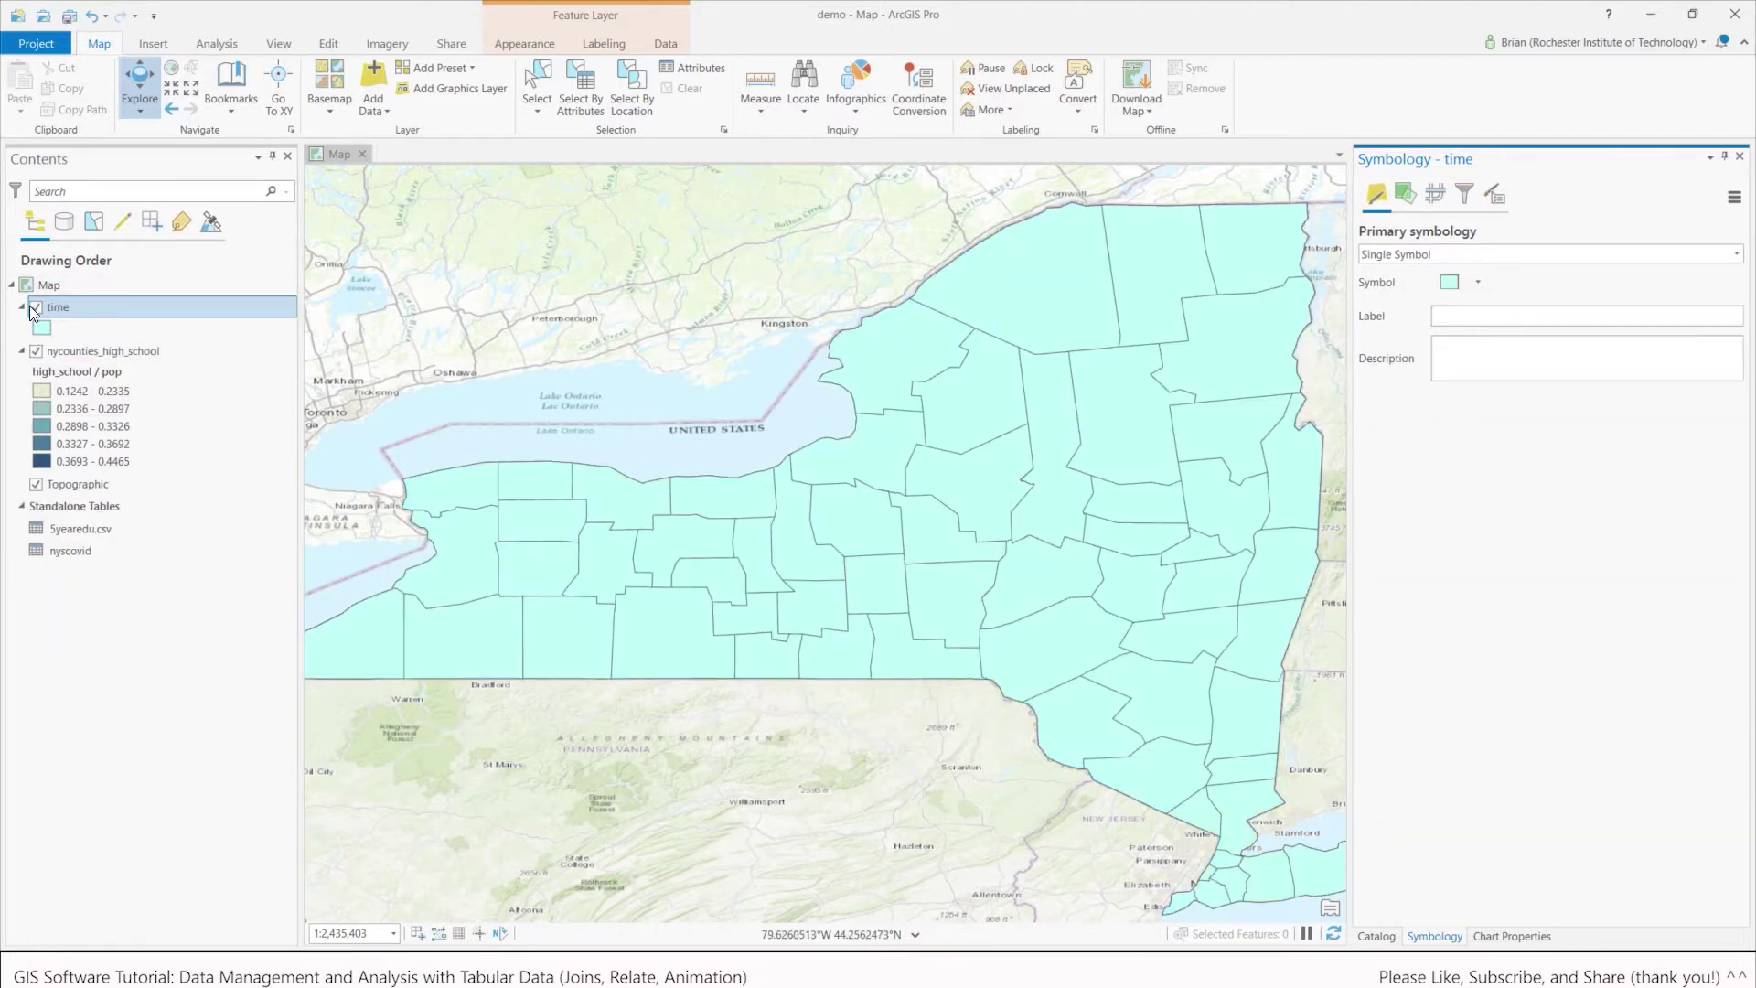
left_click(35, 307)
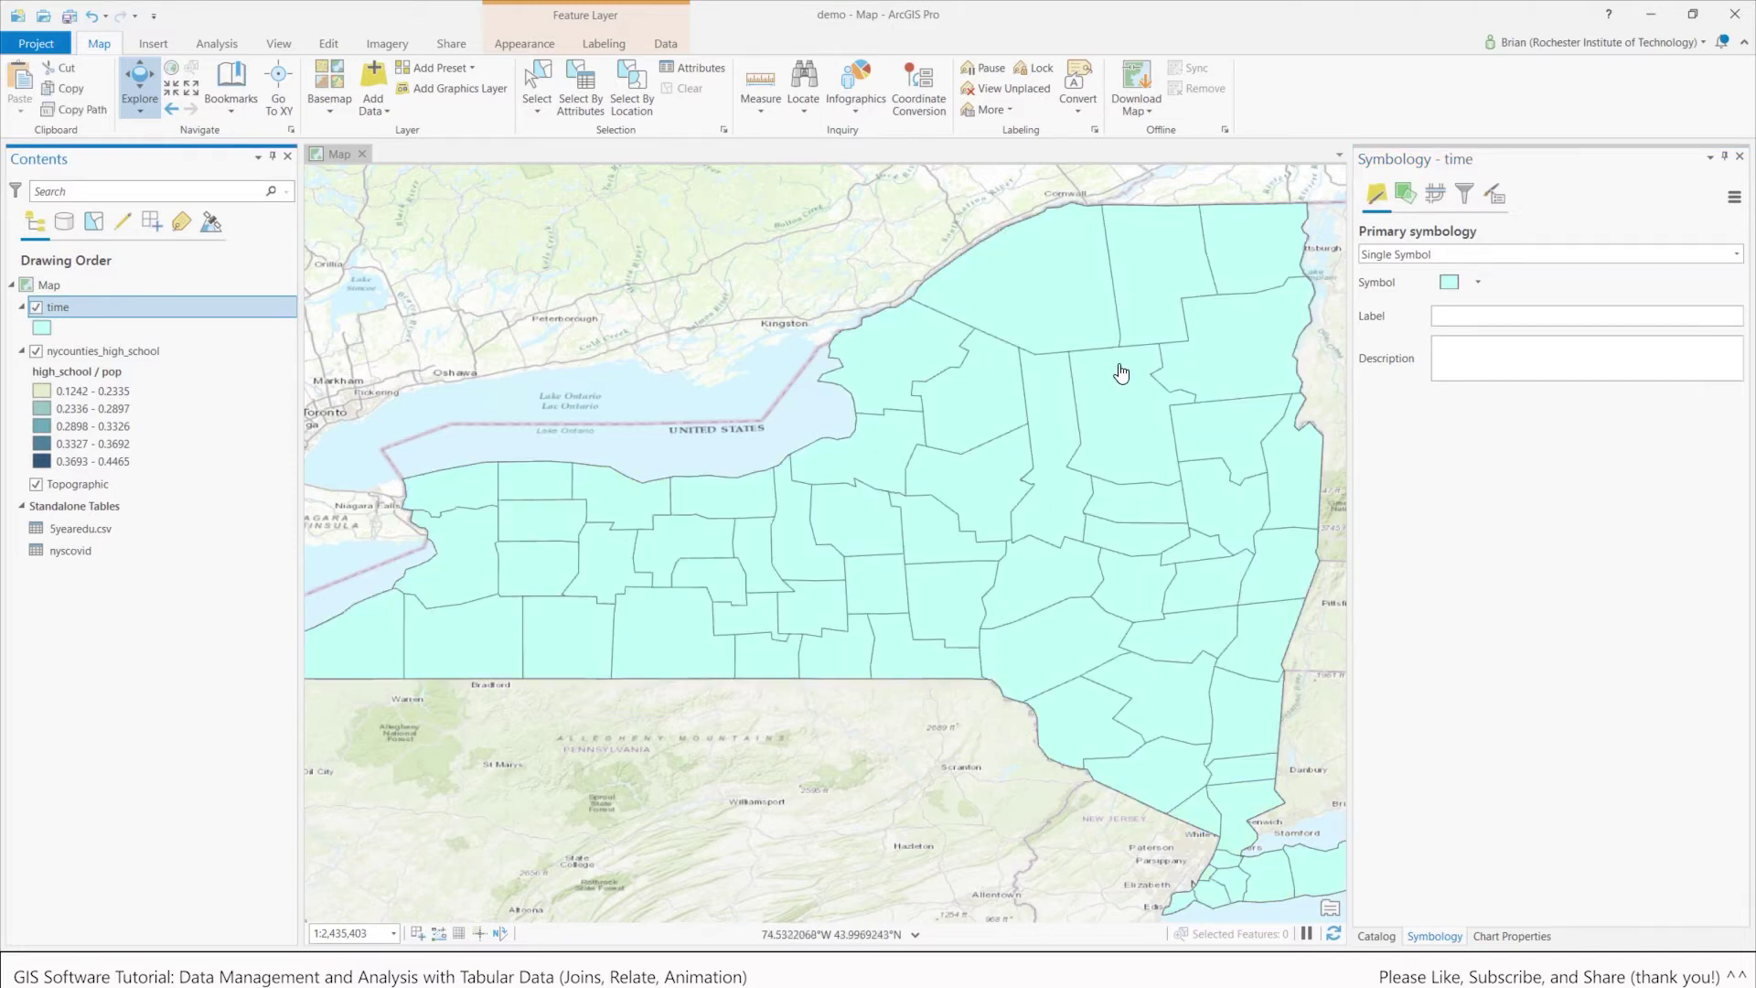
left_click(67, 20)
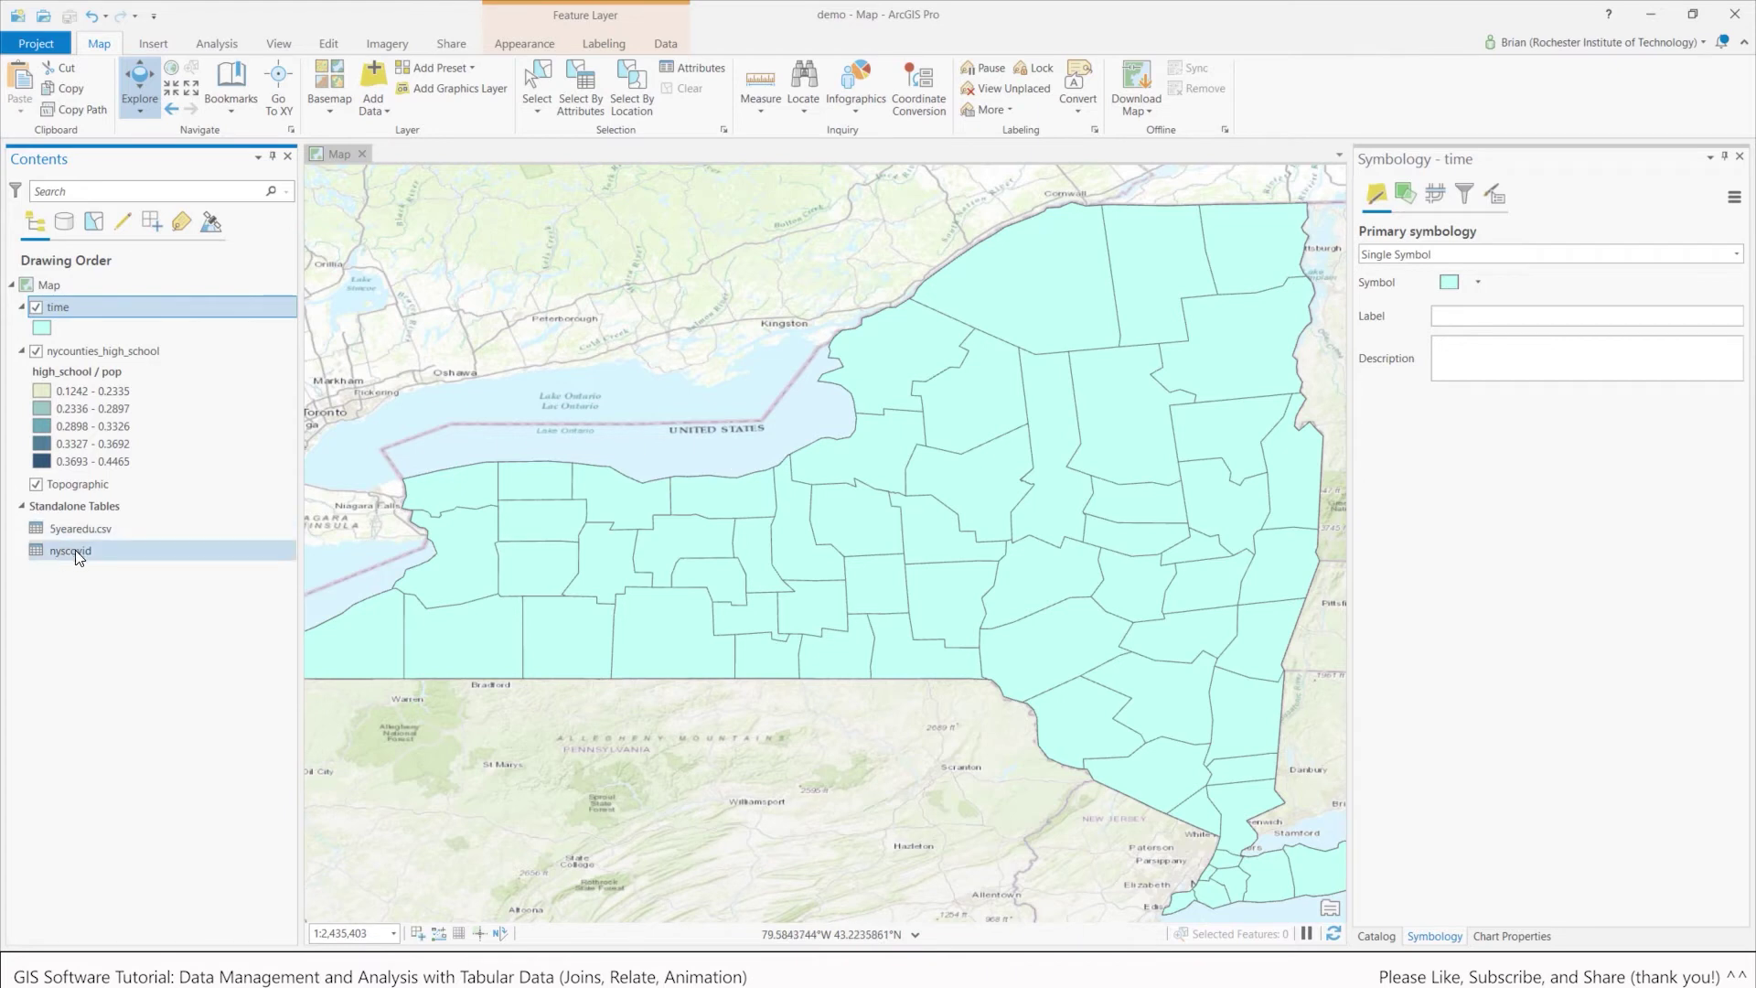
Step: Set up a join on the time layer from its NAME field to the County field of the nyscovid table
right_click(89, 314)
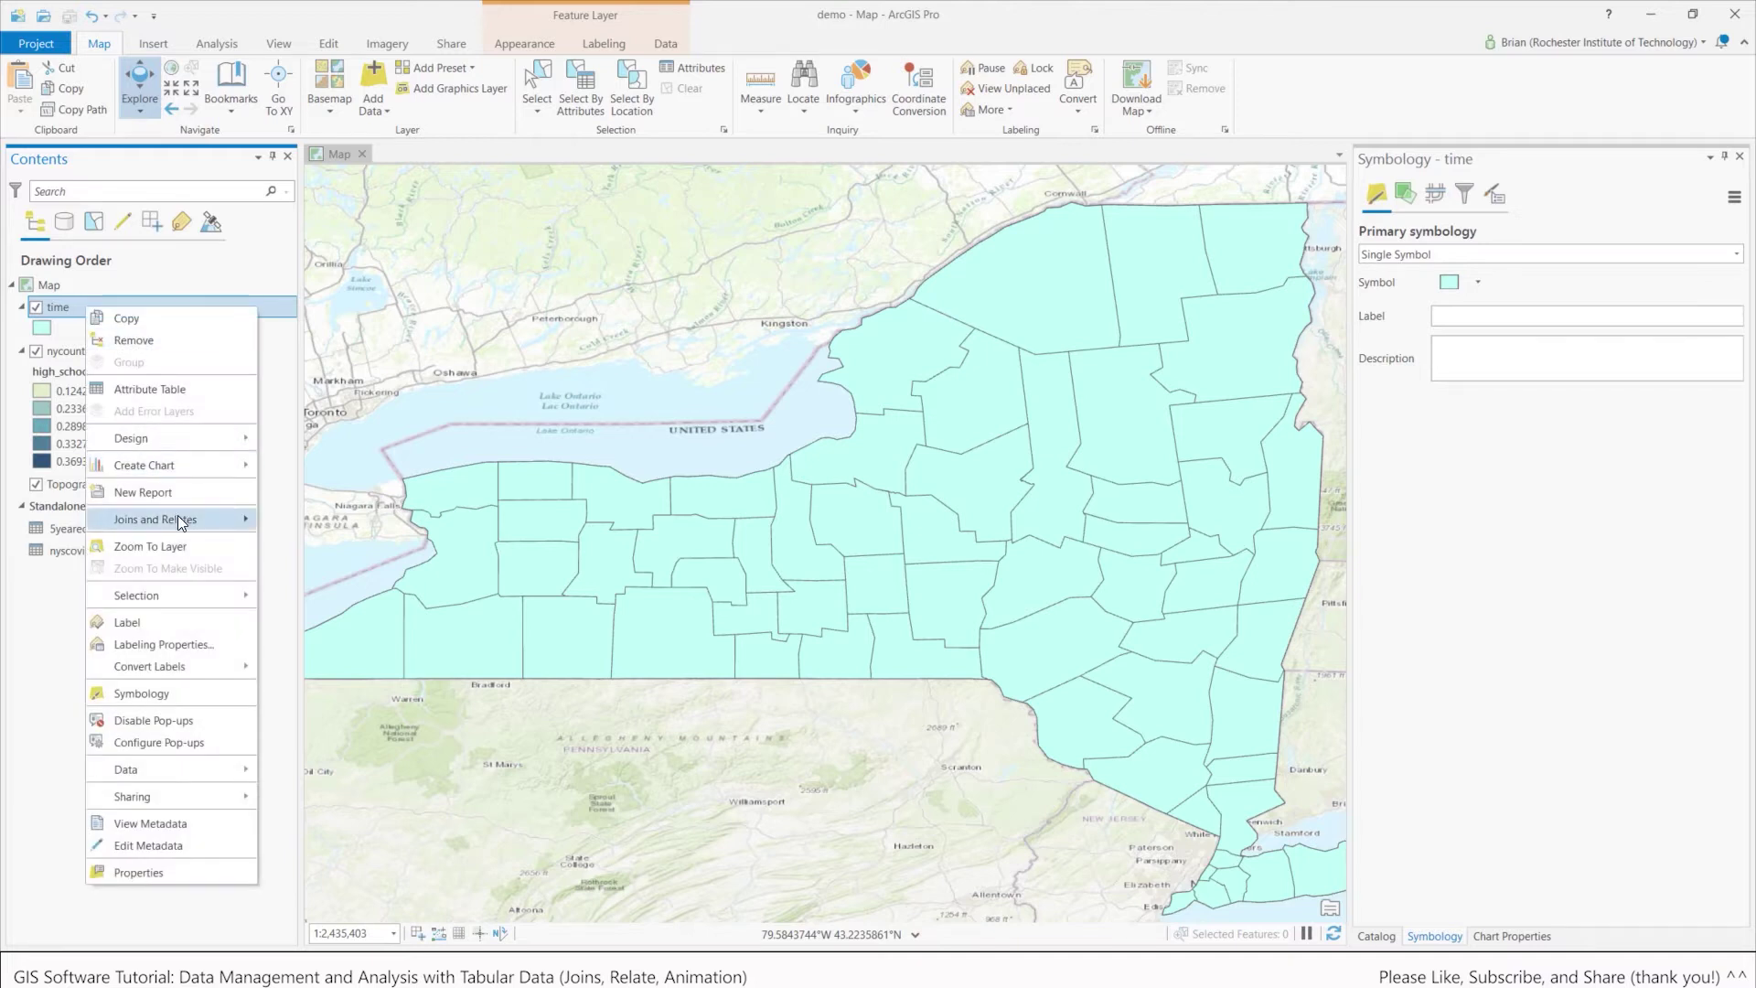
left_click(293, 523)
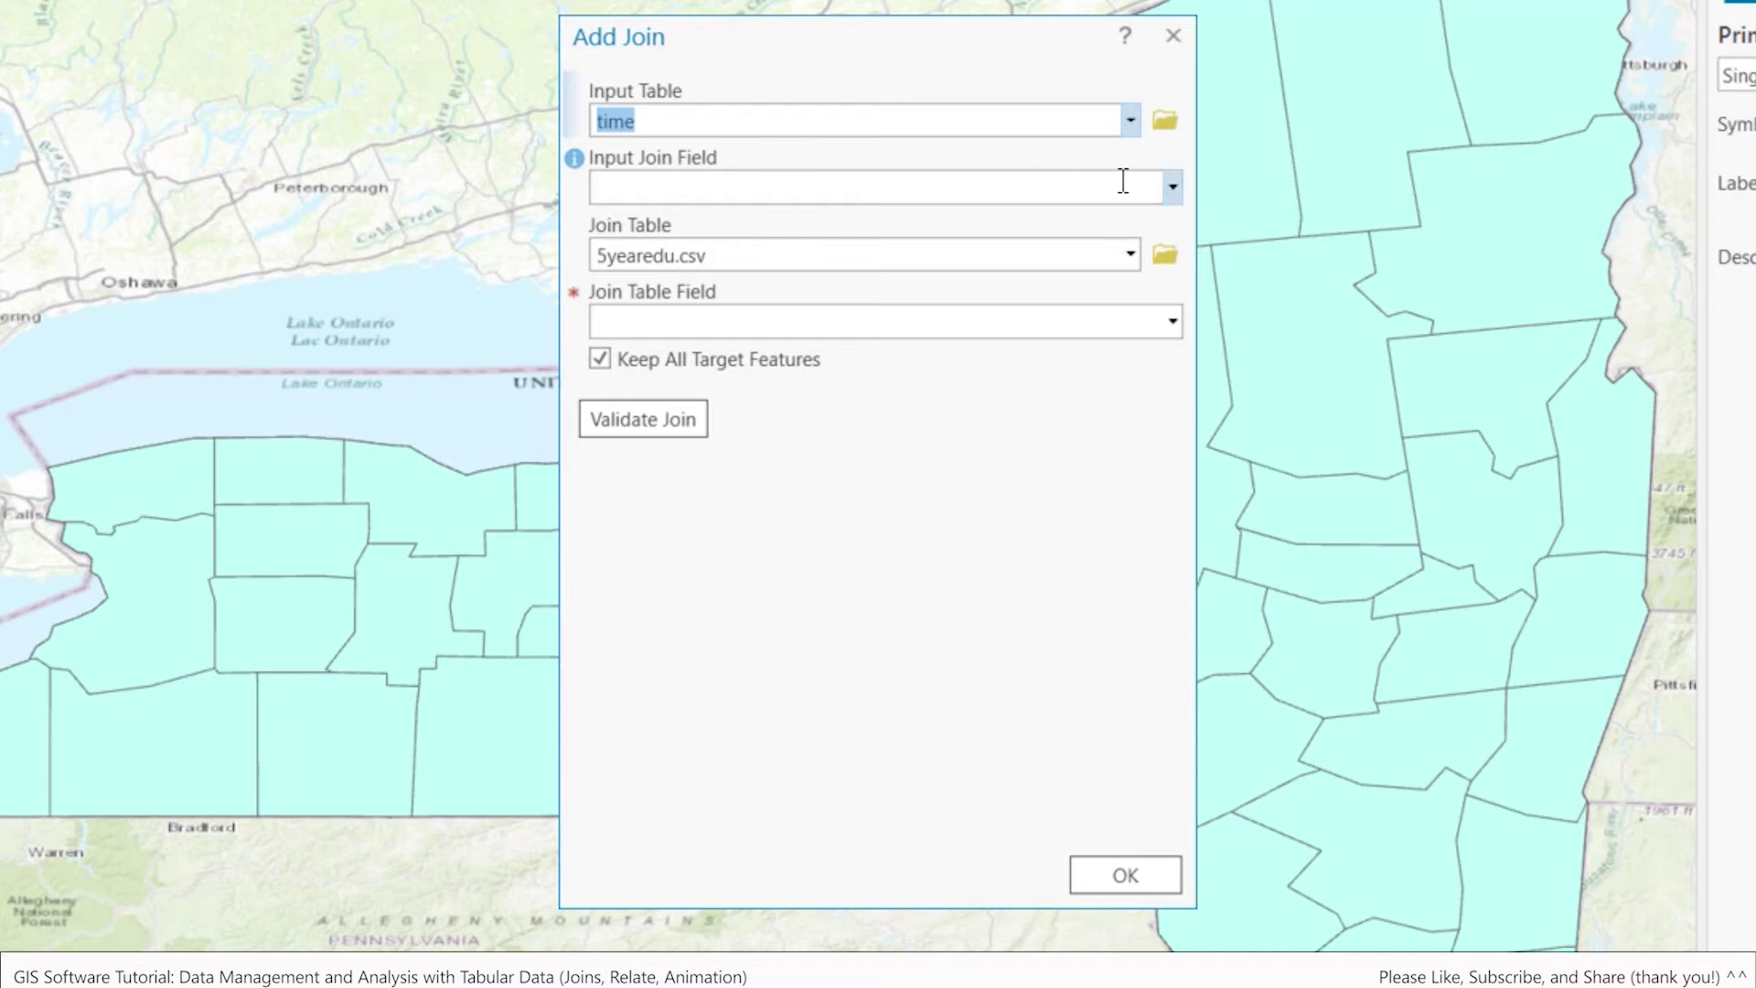
left_click(1173, 187)
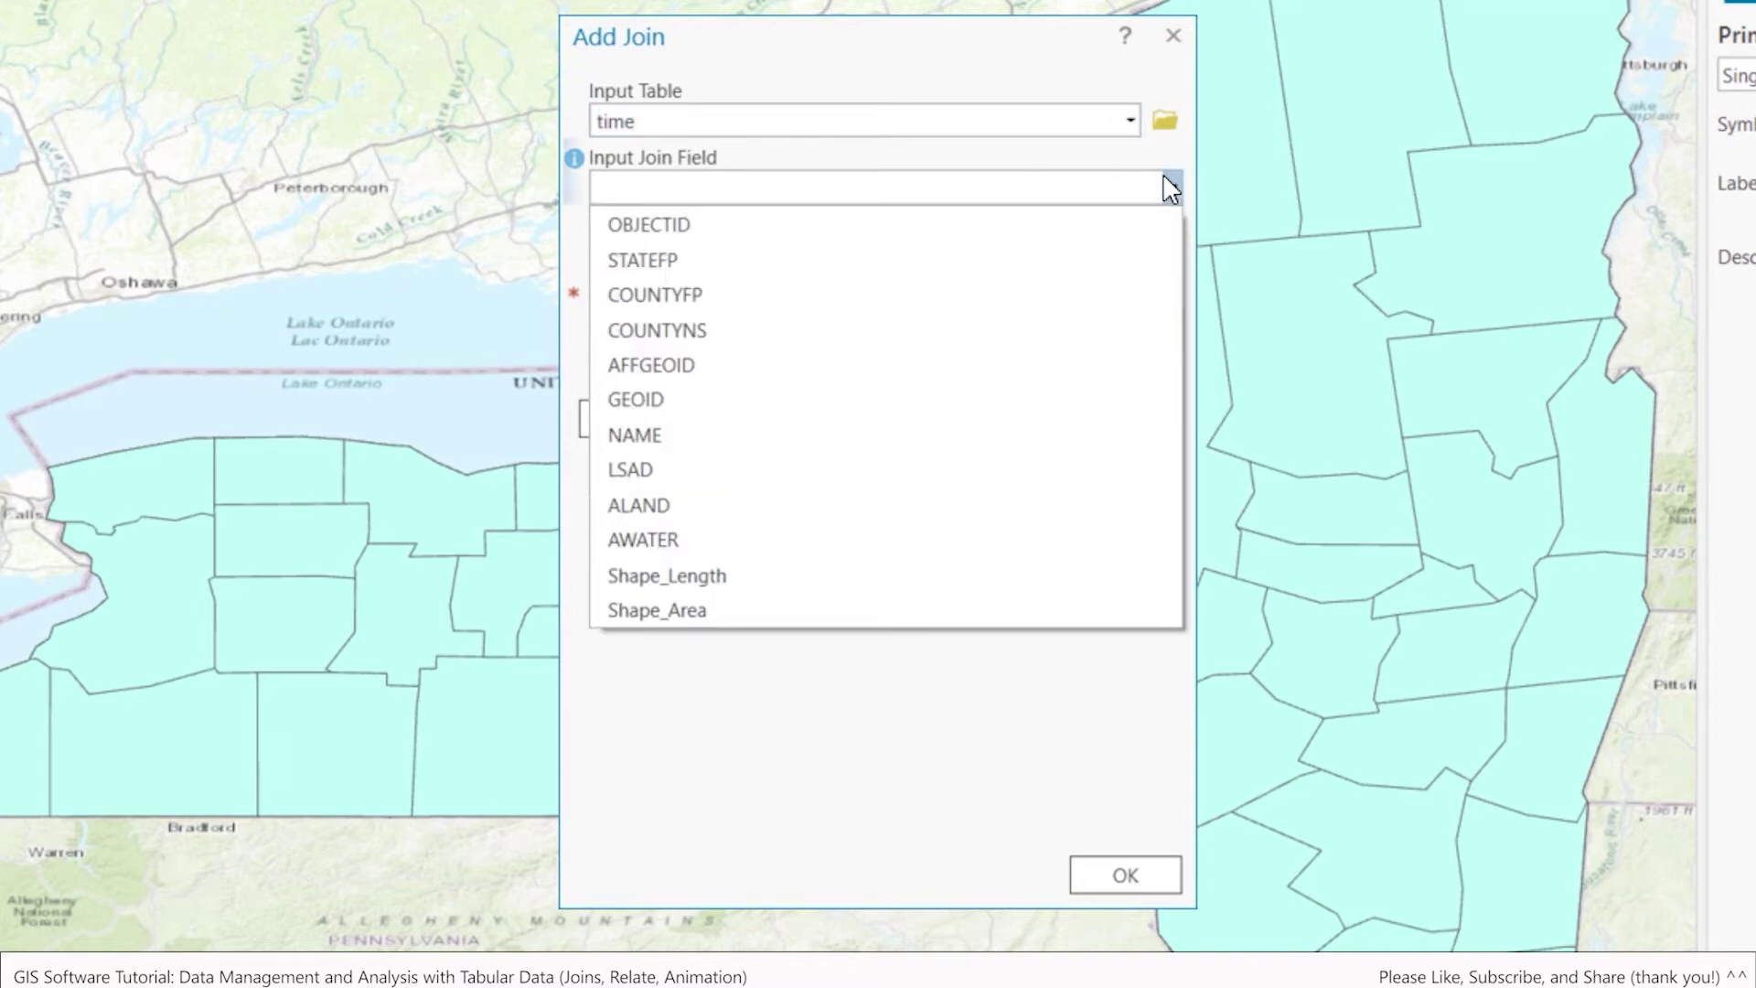
left_click(834, 435)
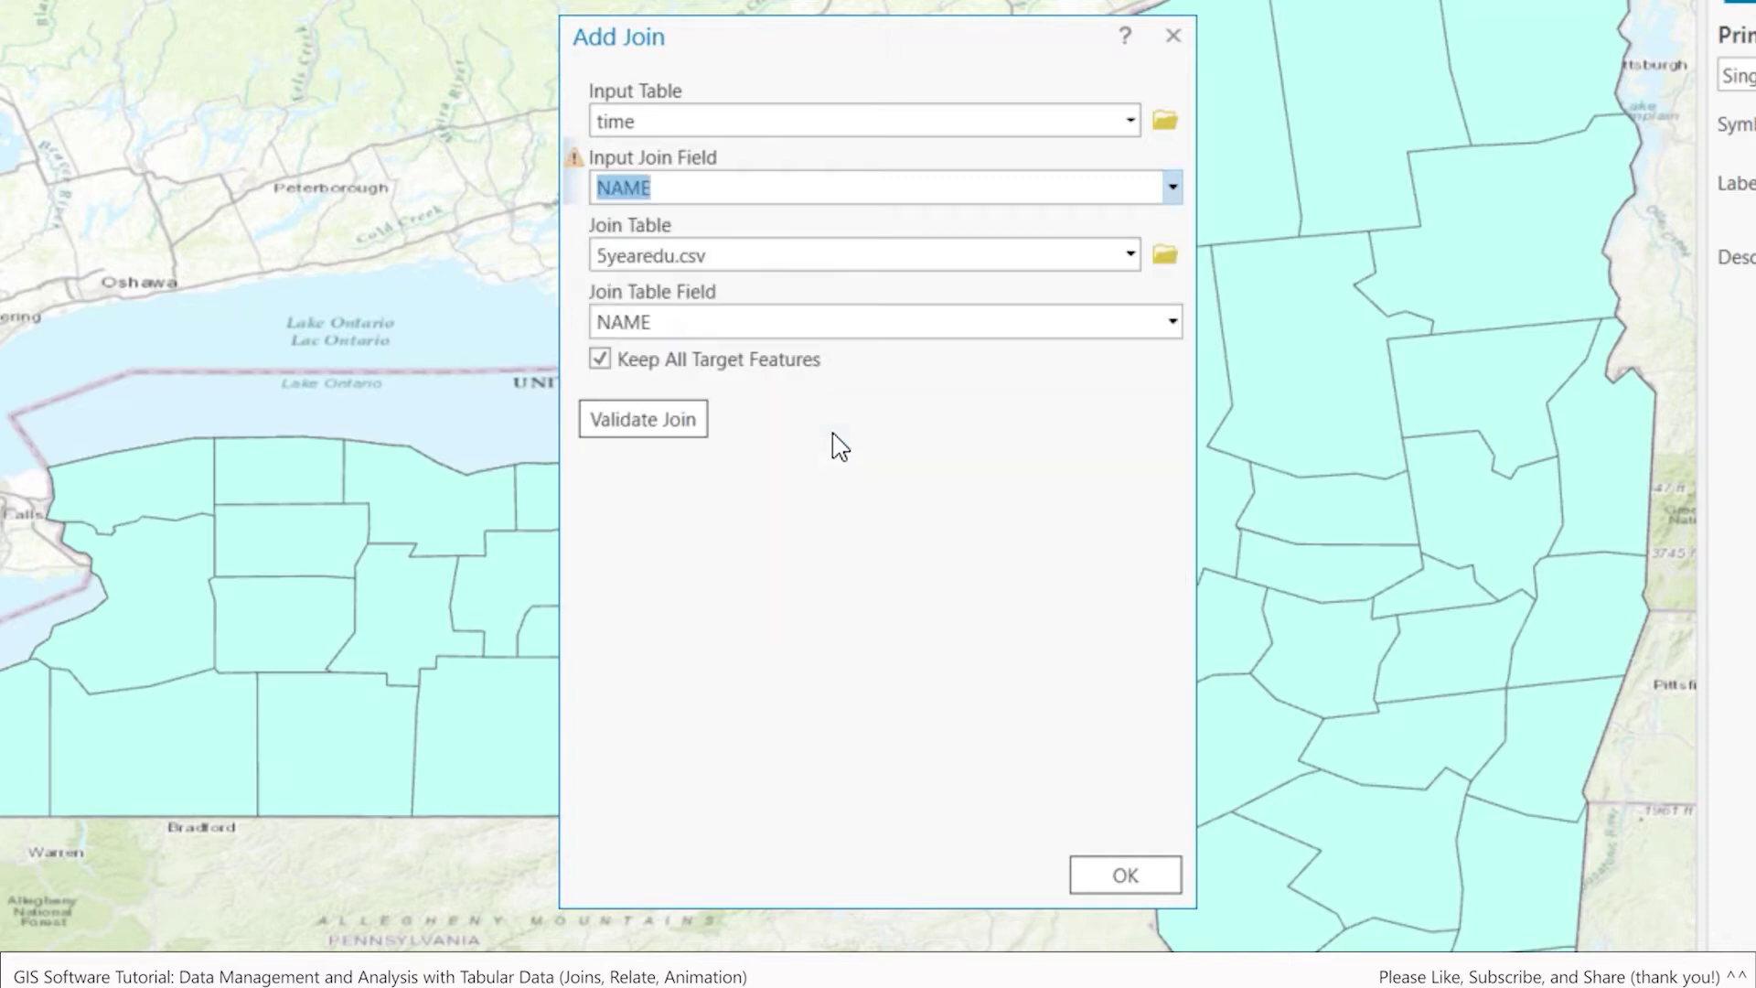
left_click(1132, 256)
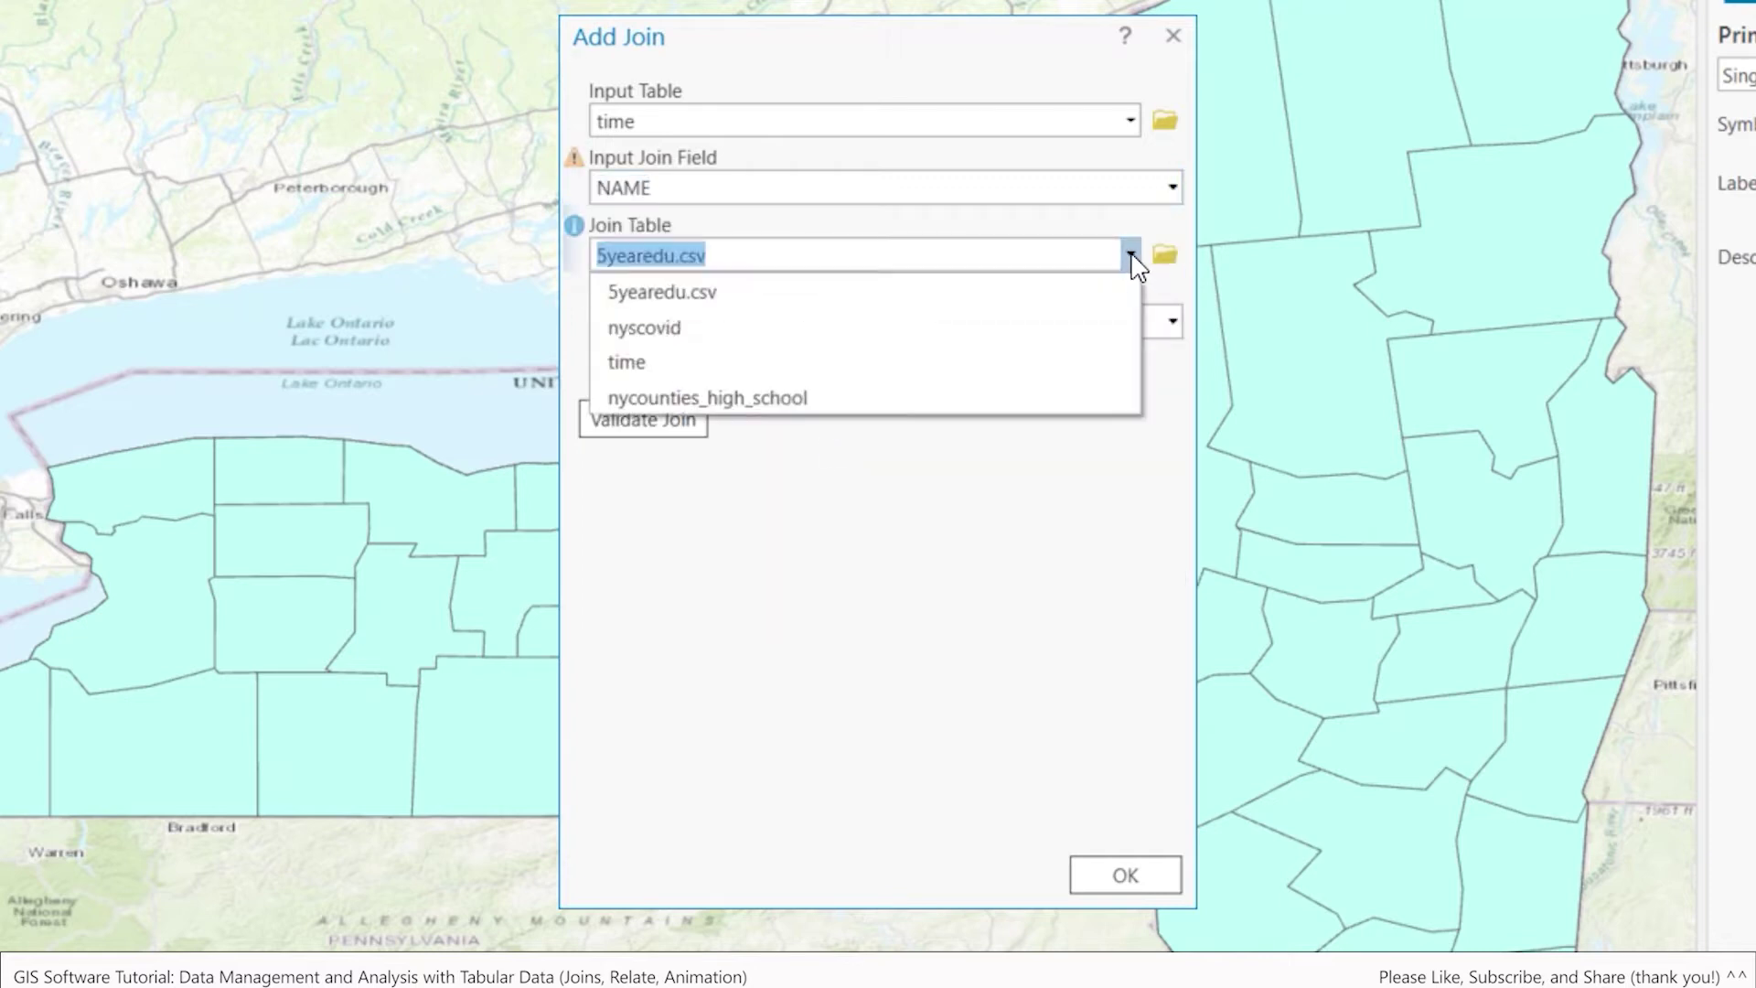
left_click(878, 326)
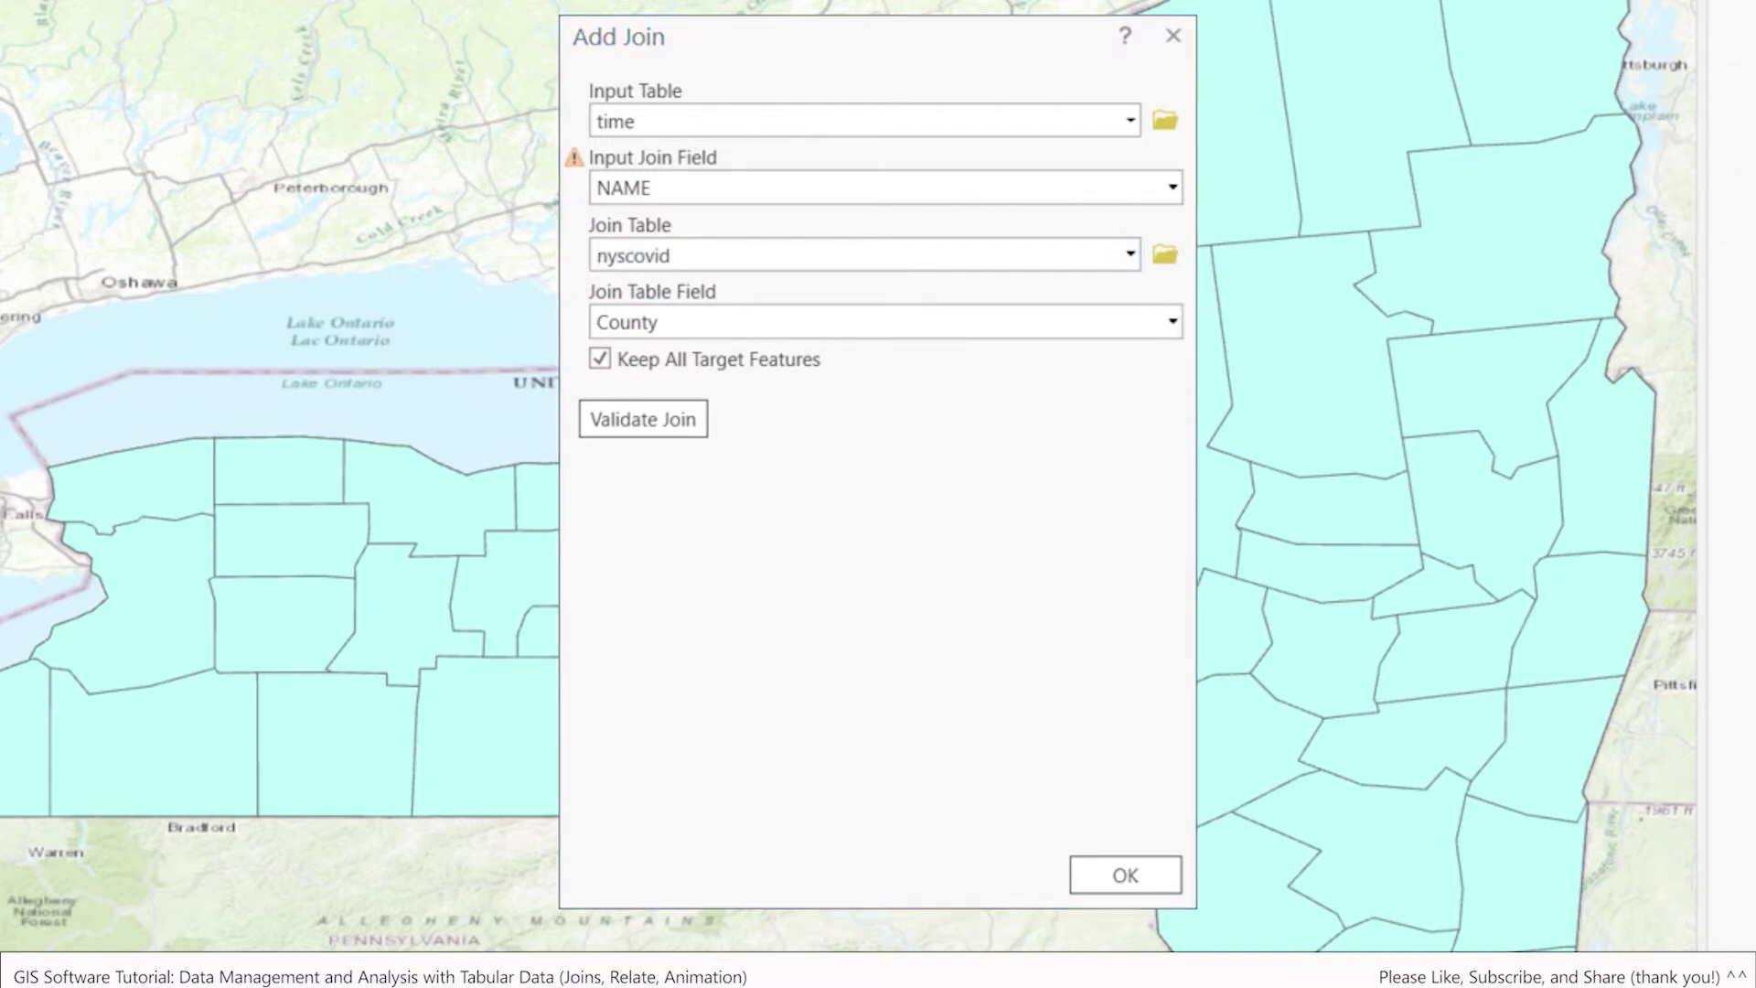
Step: Compare the NAME values in 5yearedu.csv with the County values in nyscovid, and close both tables
left_click_drag(856, 69, 1356, 90)
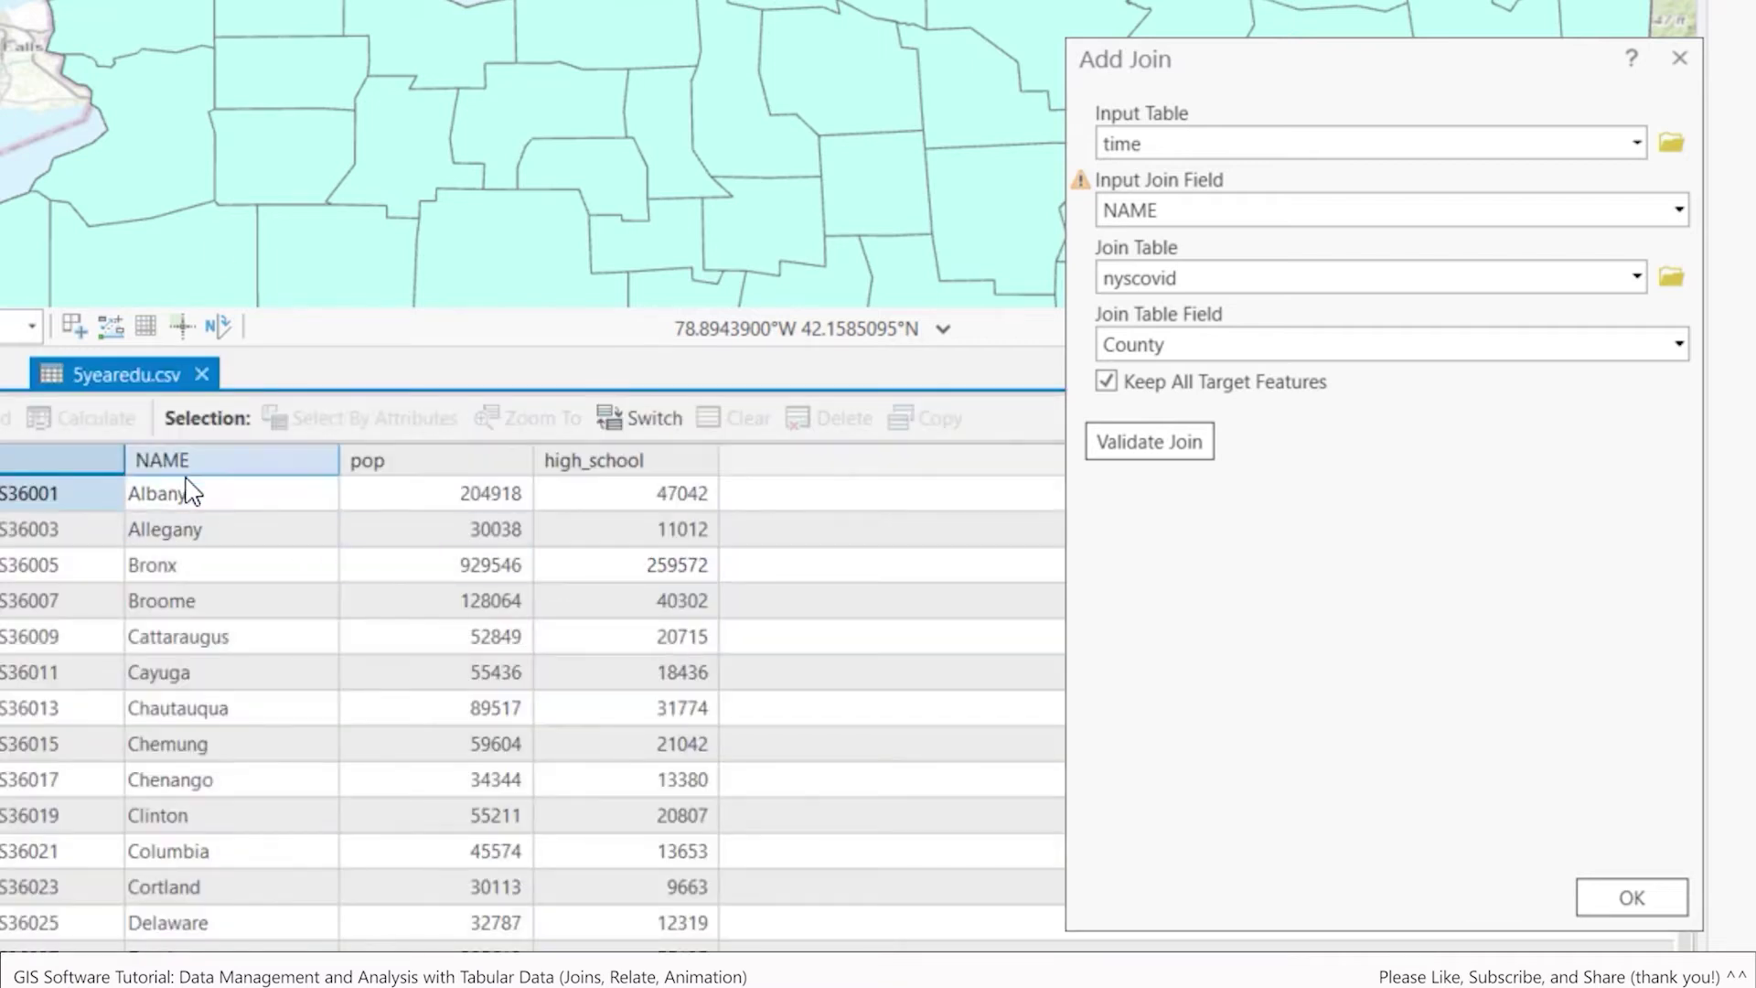
left_click(188, 491)
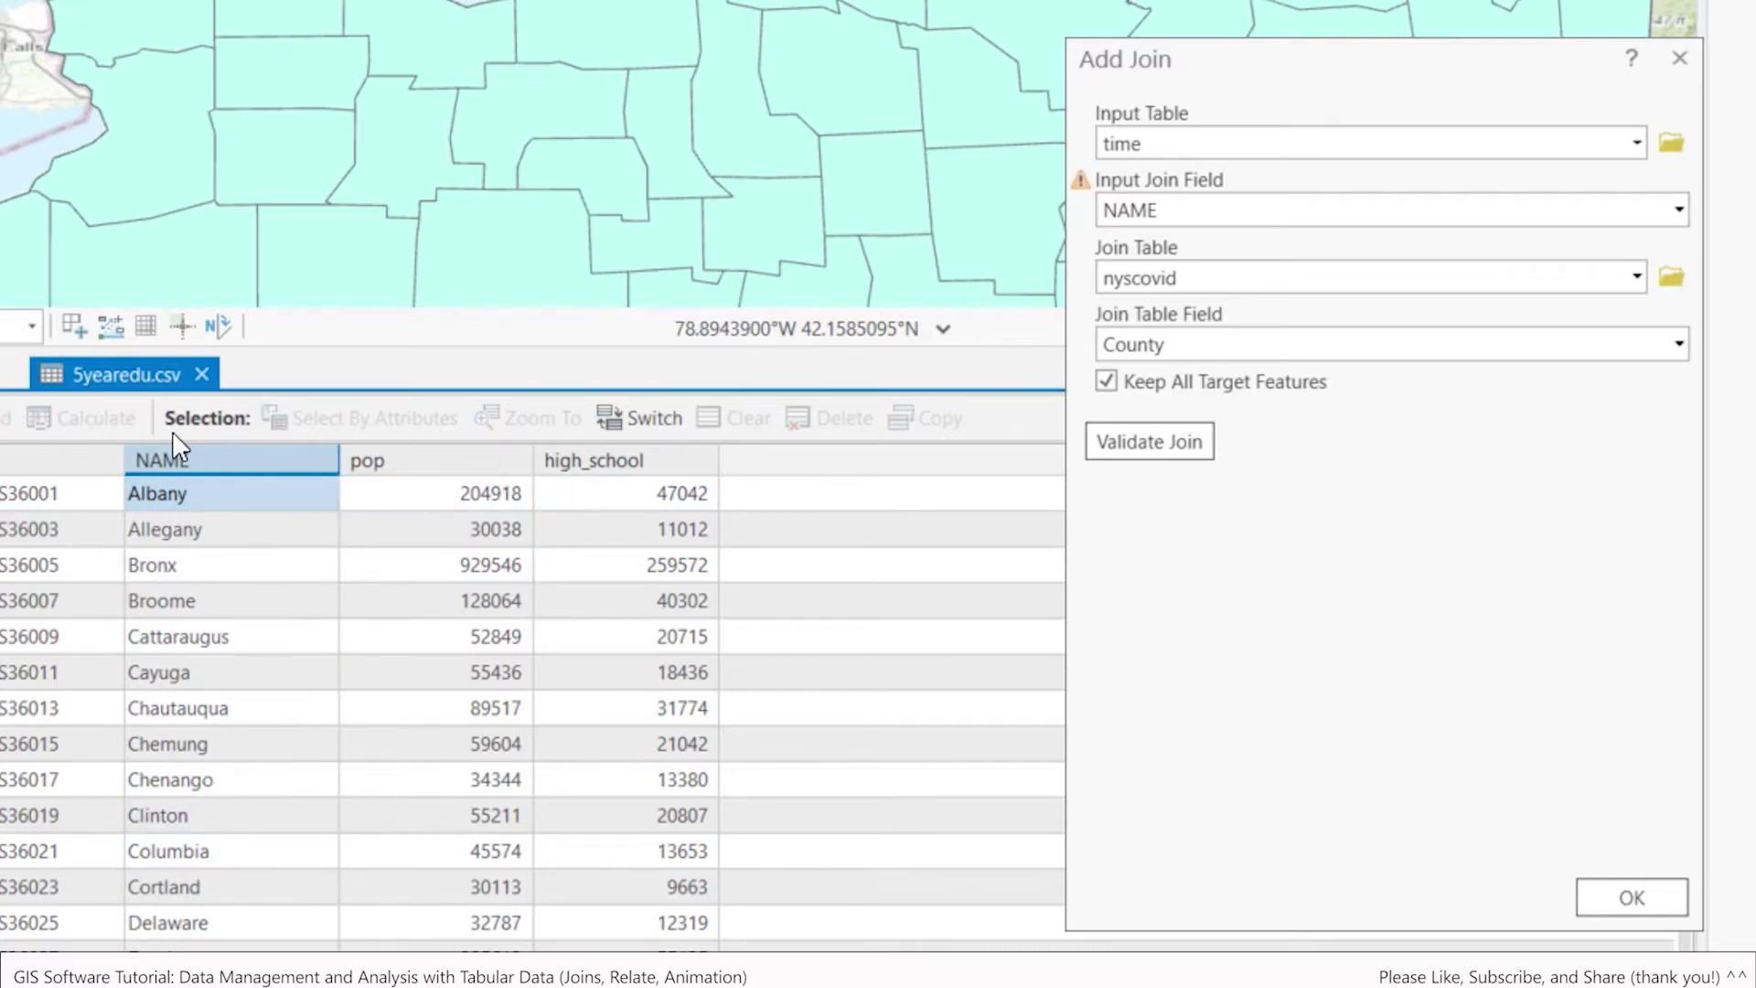
scroll(117, 364, "up", 1)
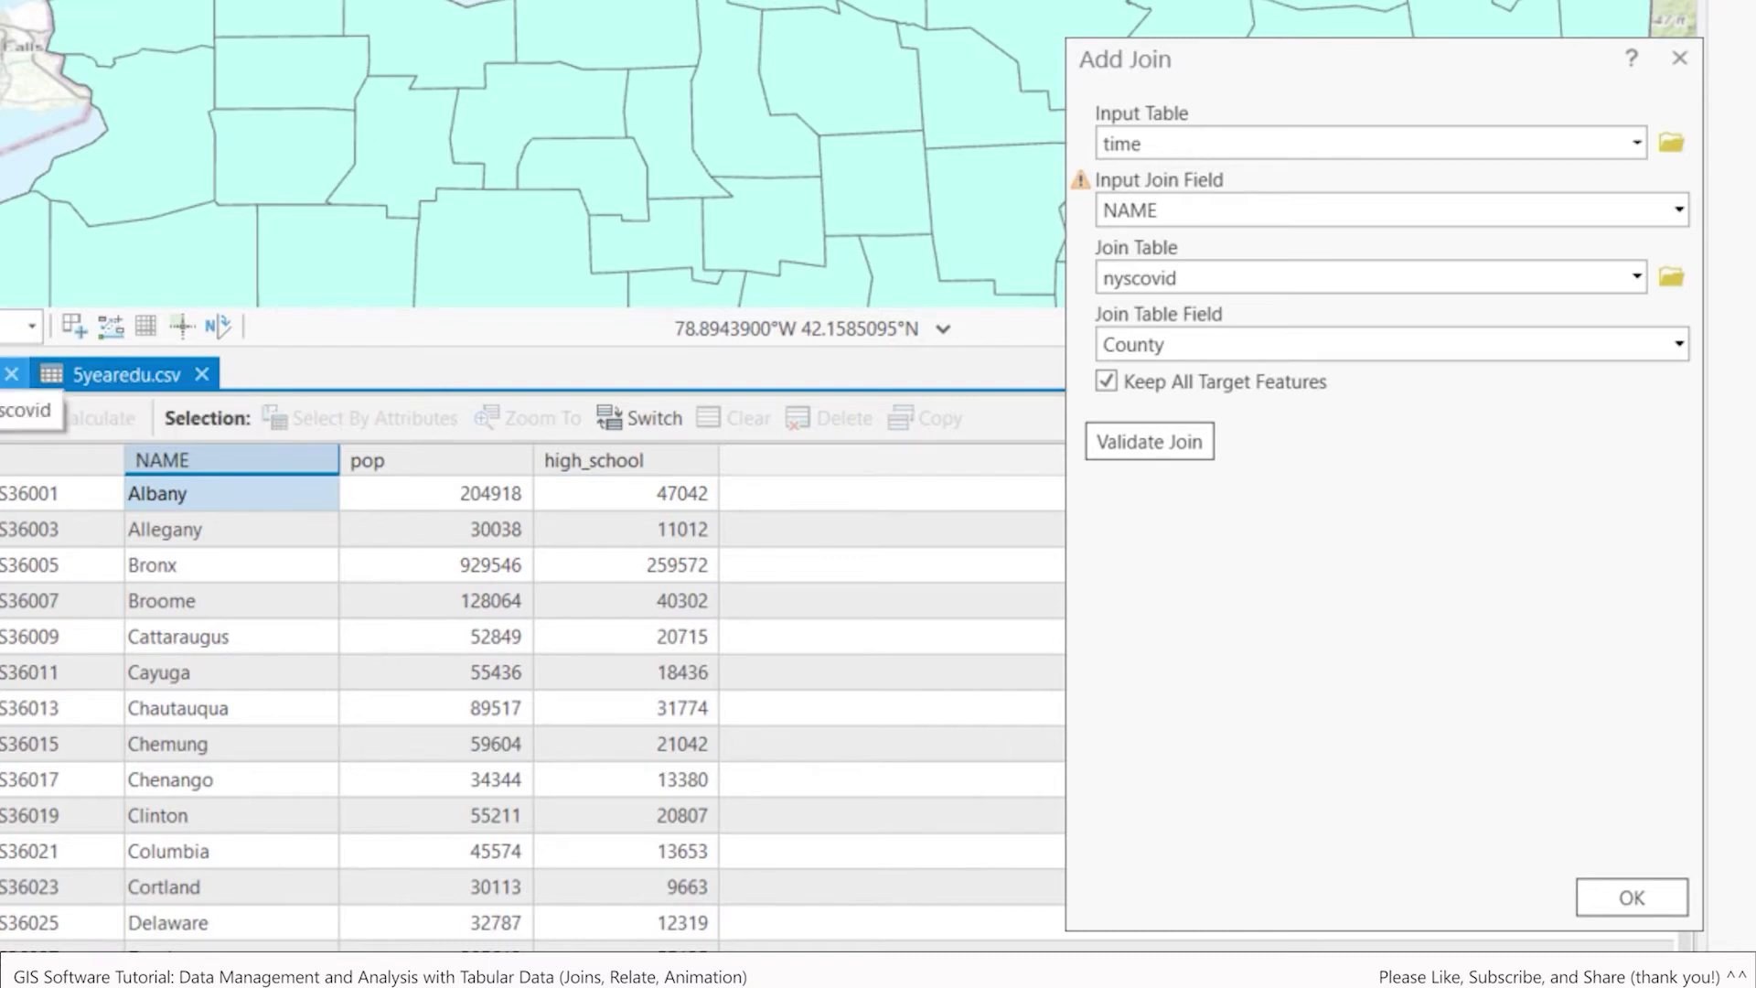
left_click(110, 368)
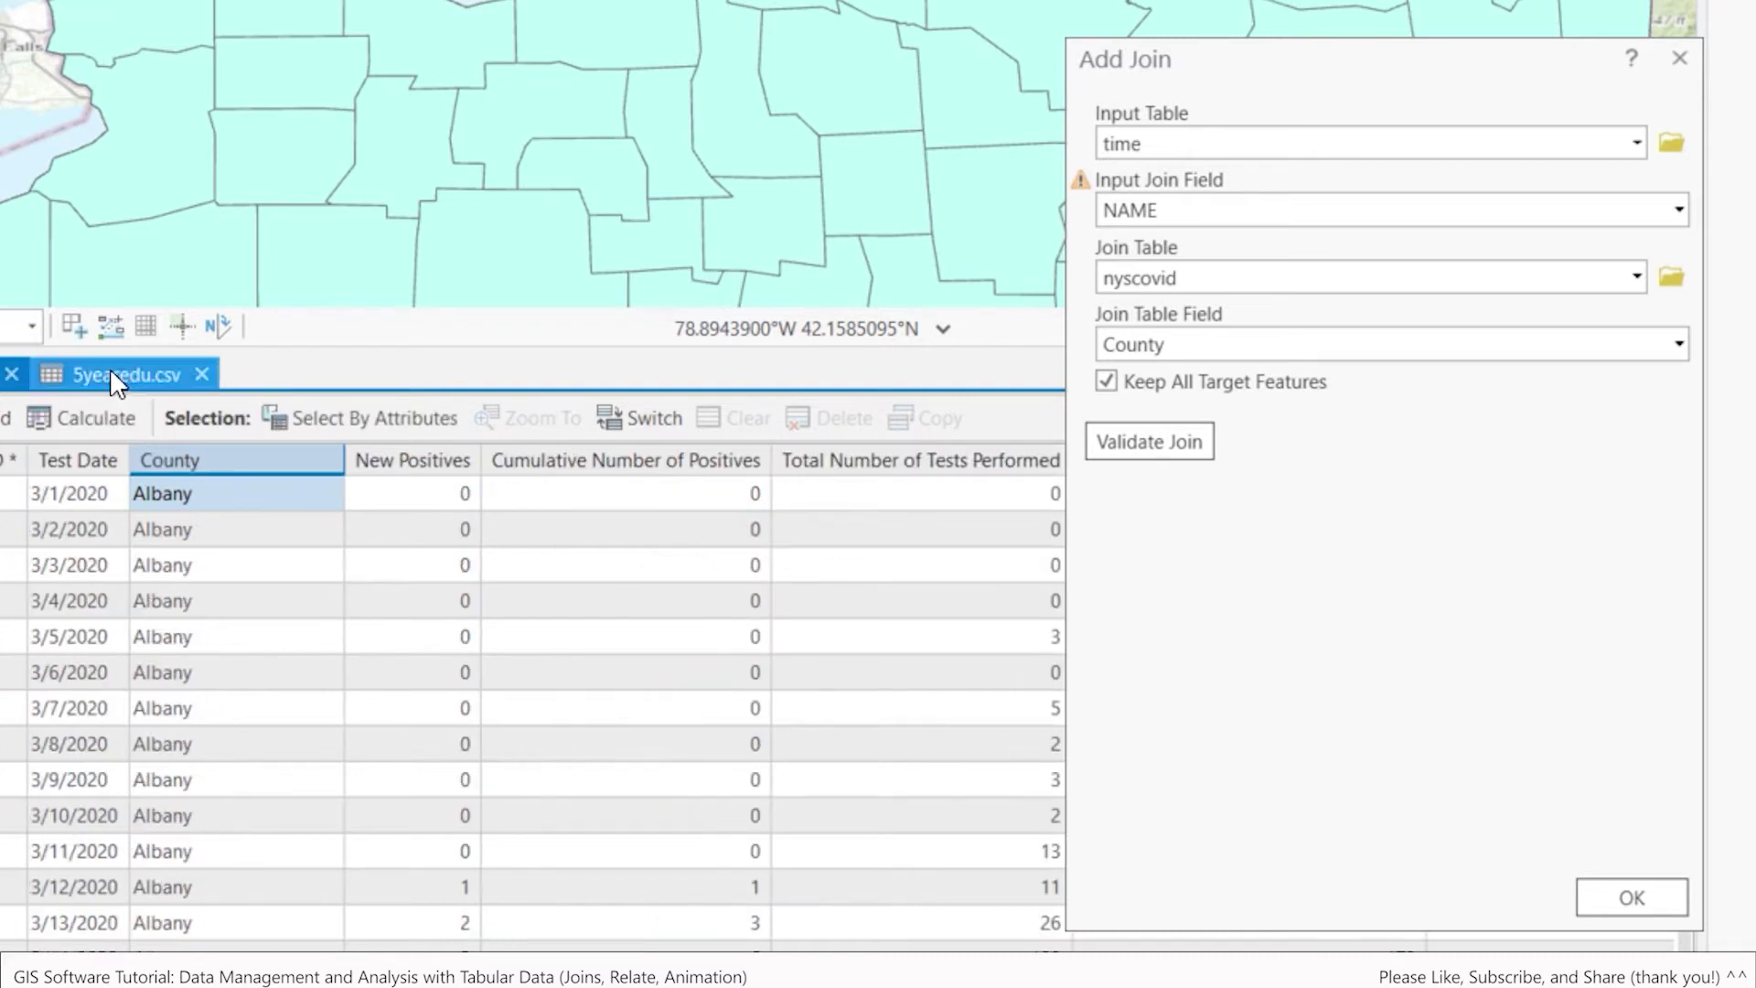
left_click(201, 374)
left_click(14, 375)
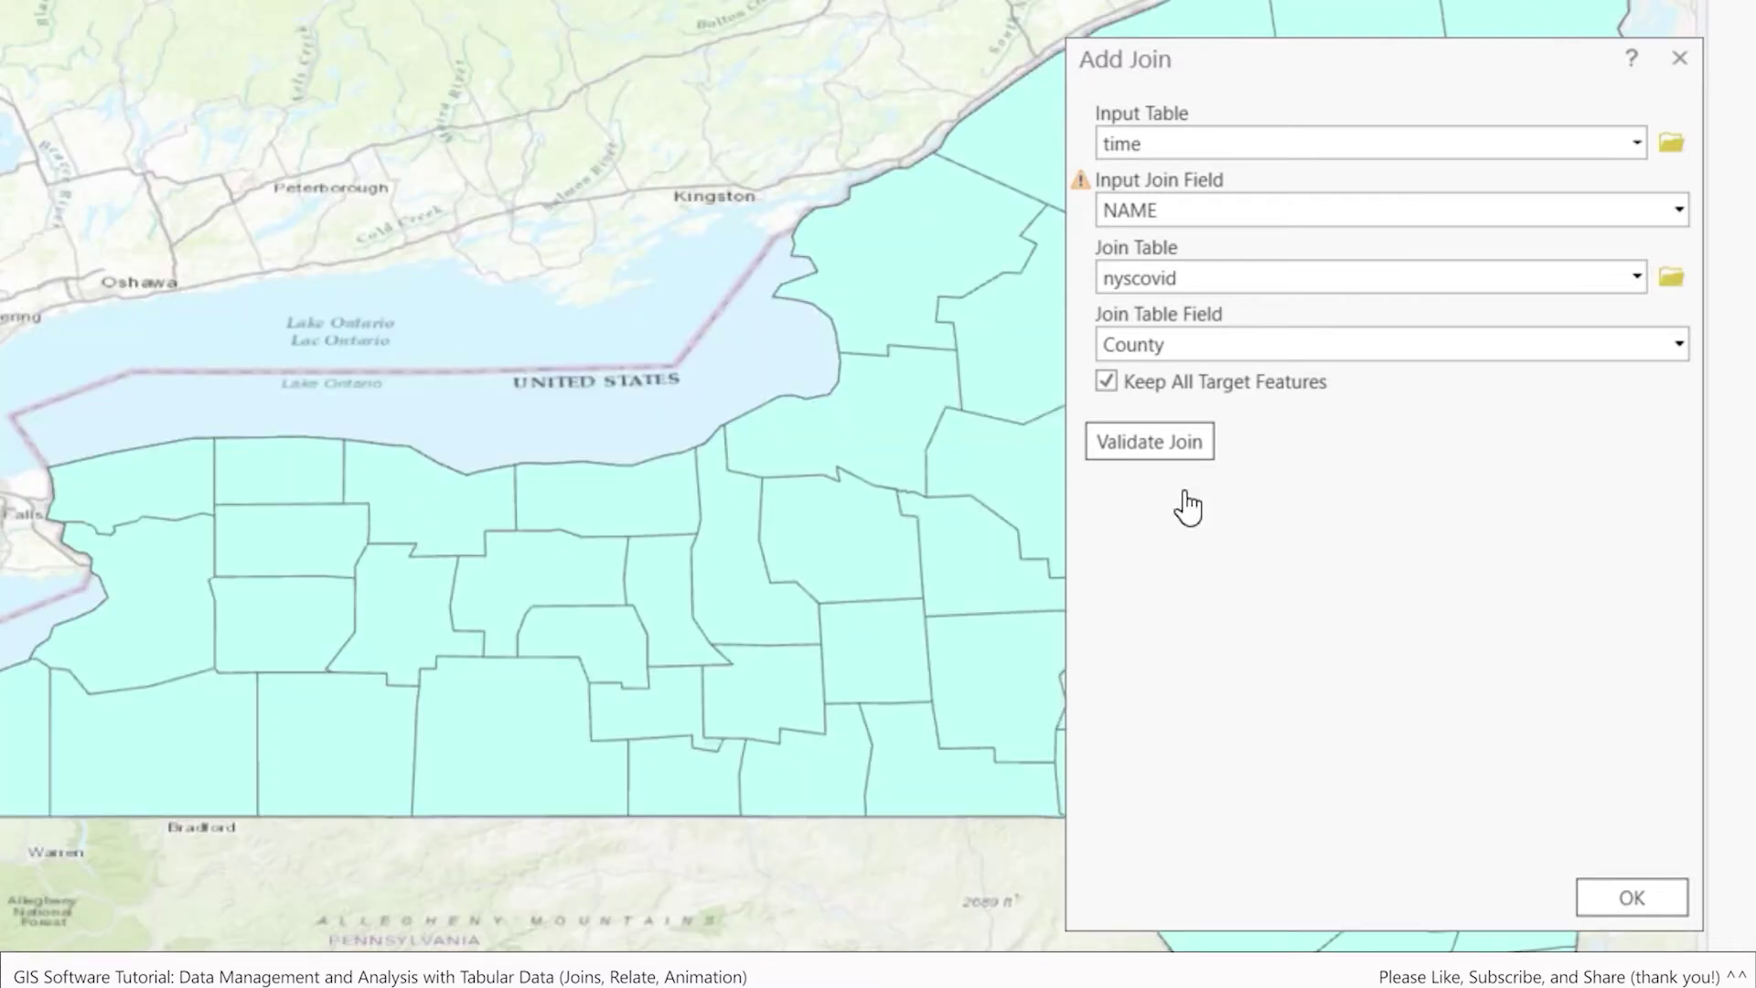
Step: Run the configured join between the time layer and nyscovid, keeping all target features
left_click_drag(1326, 87, 902, 92)
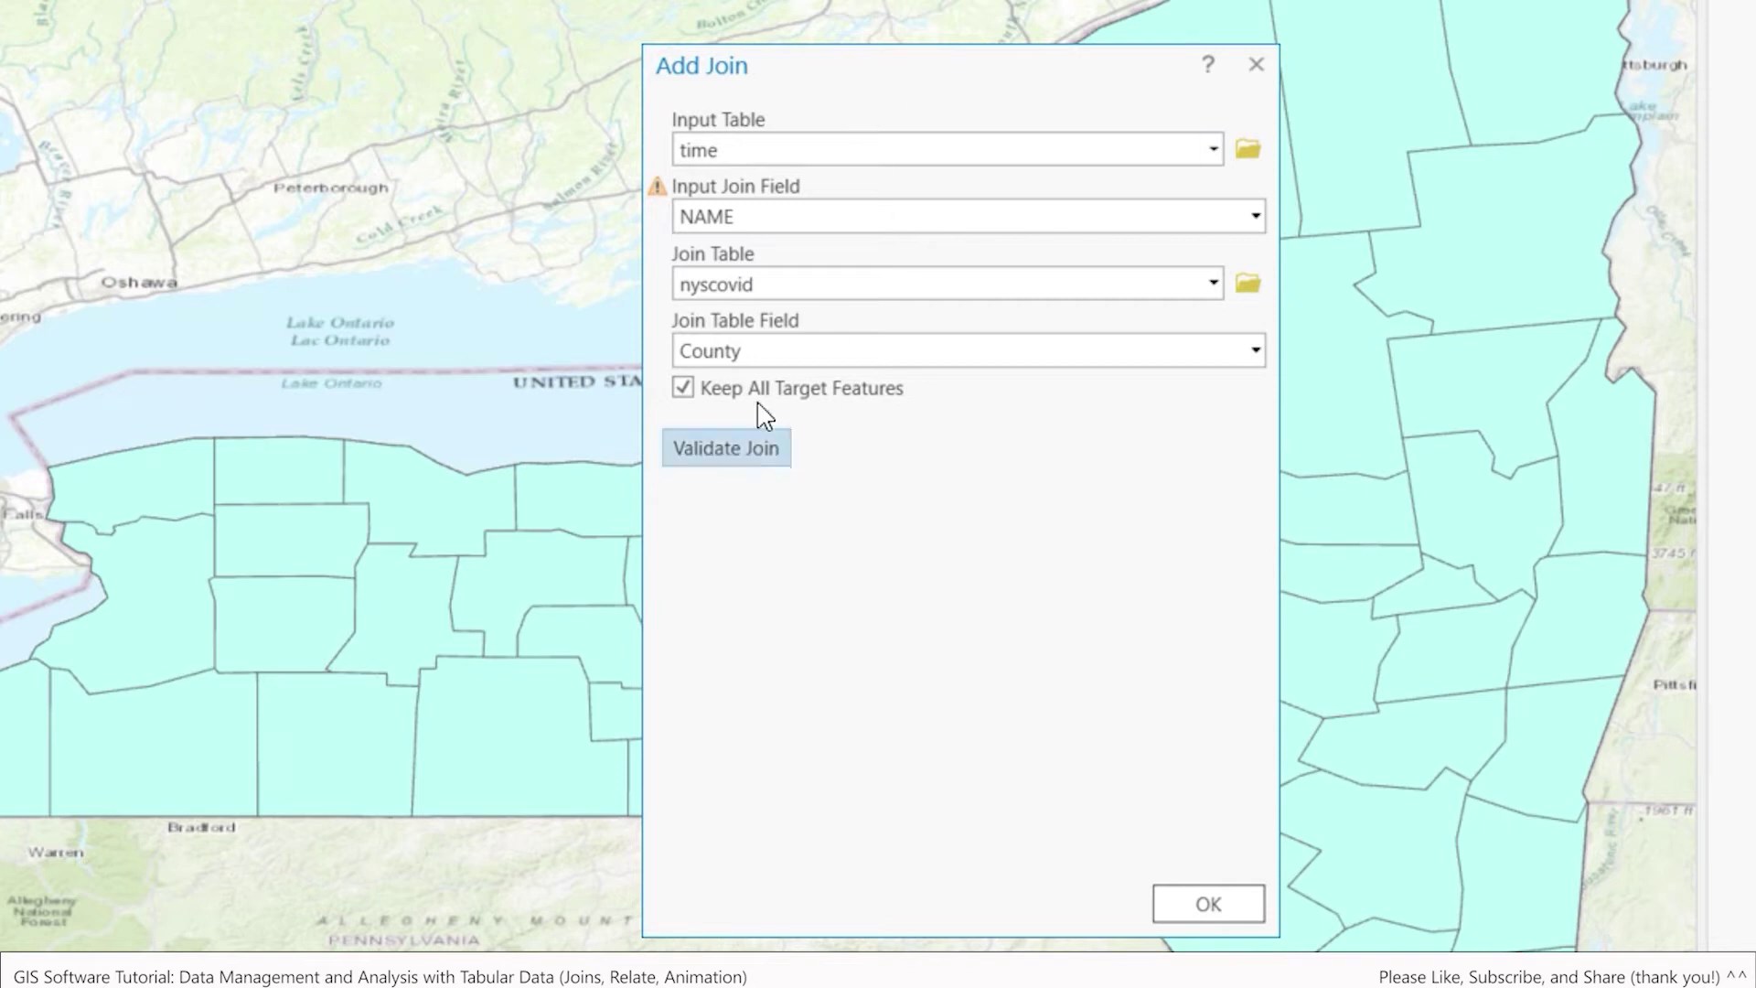
left_click(1206, 905)
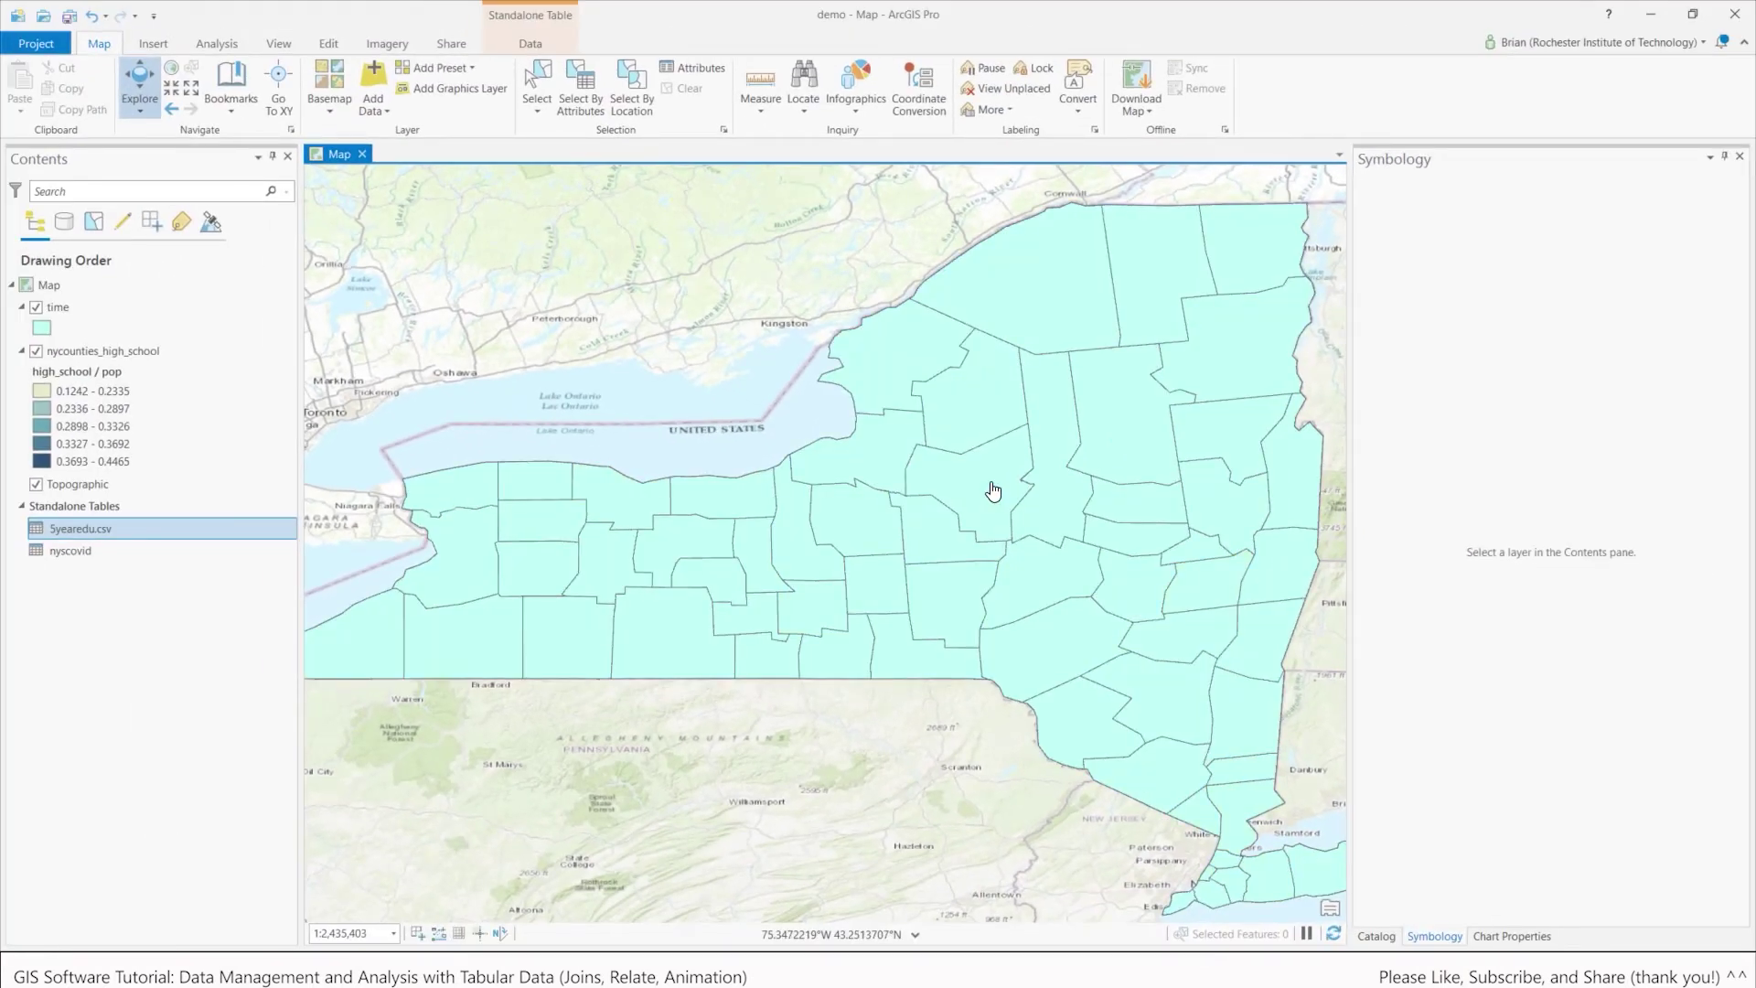
Step: Open the time layer's attribute table and sort it by NAME in ascending order
left_click(83, 312)
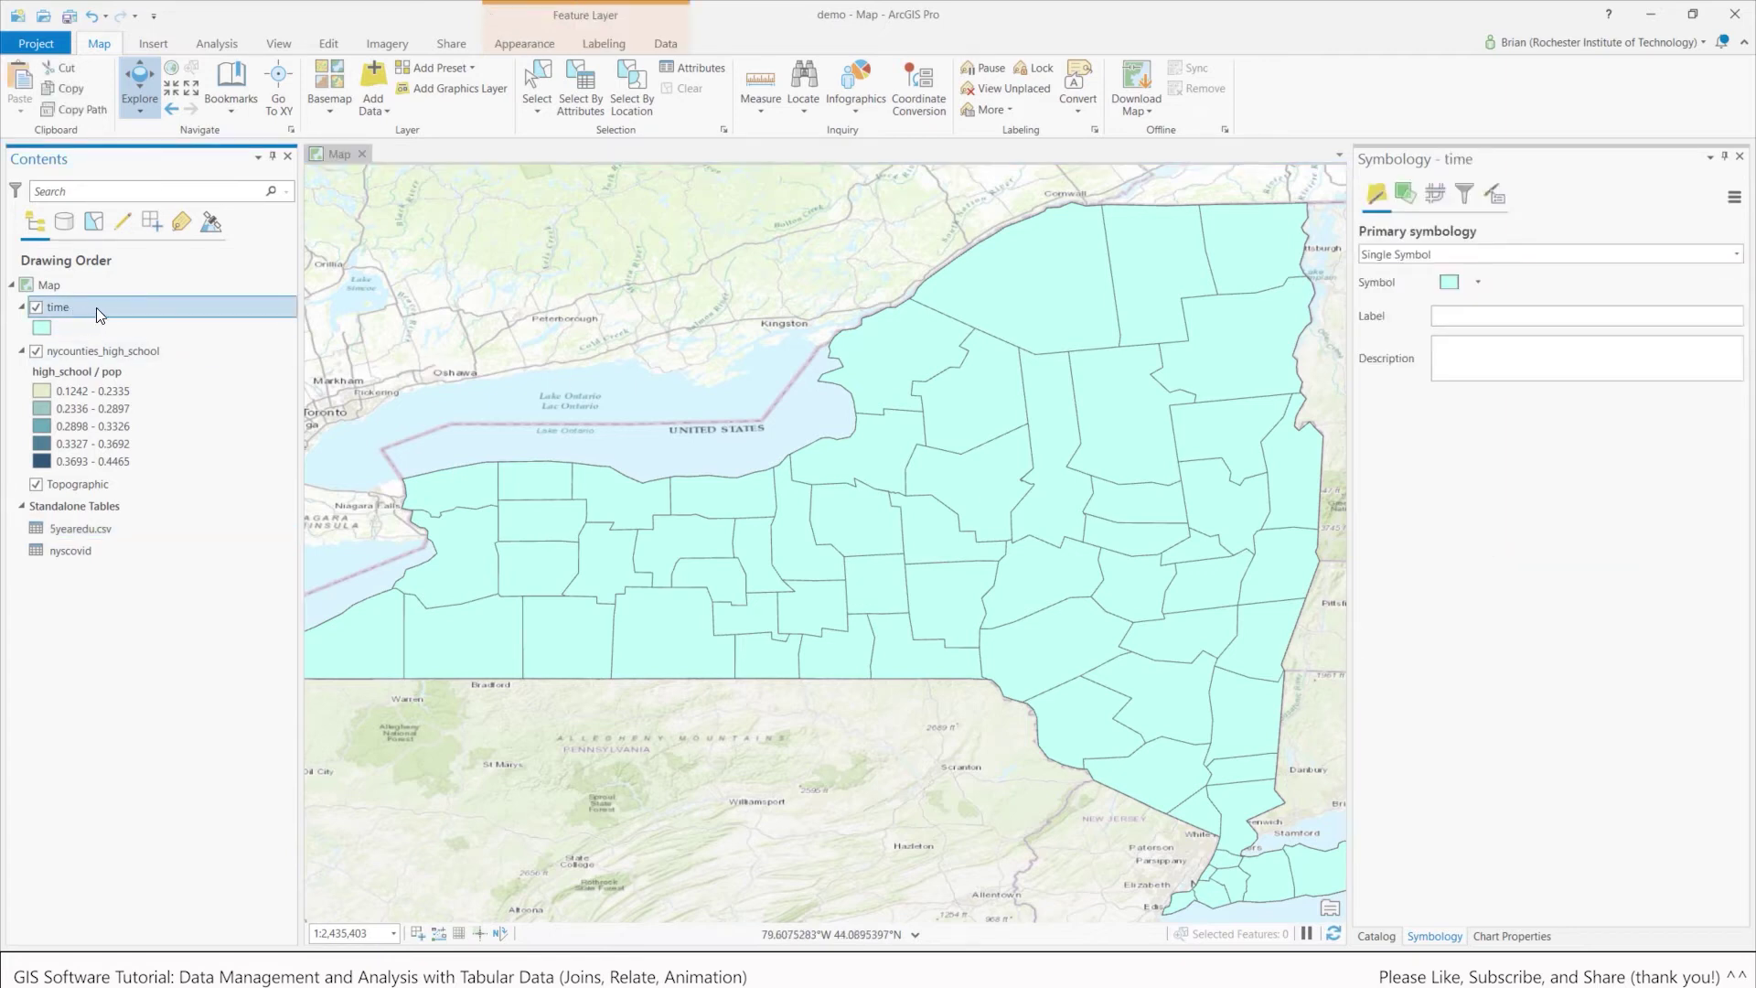
right_click(96, 308)
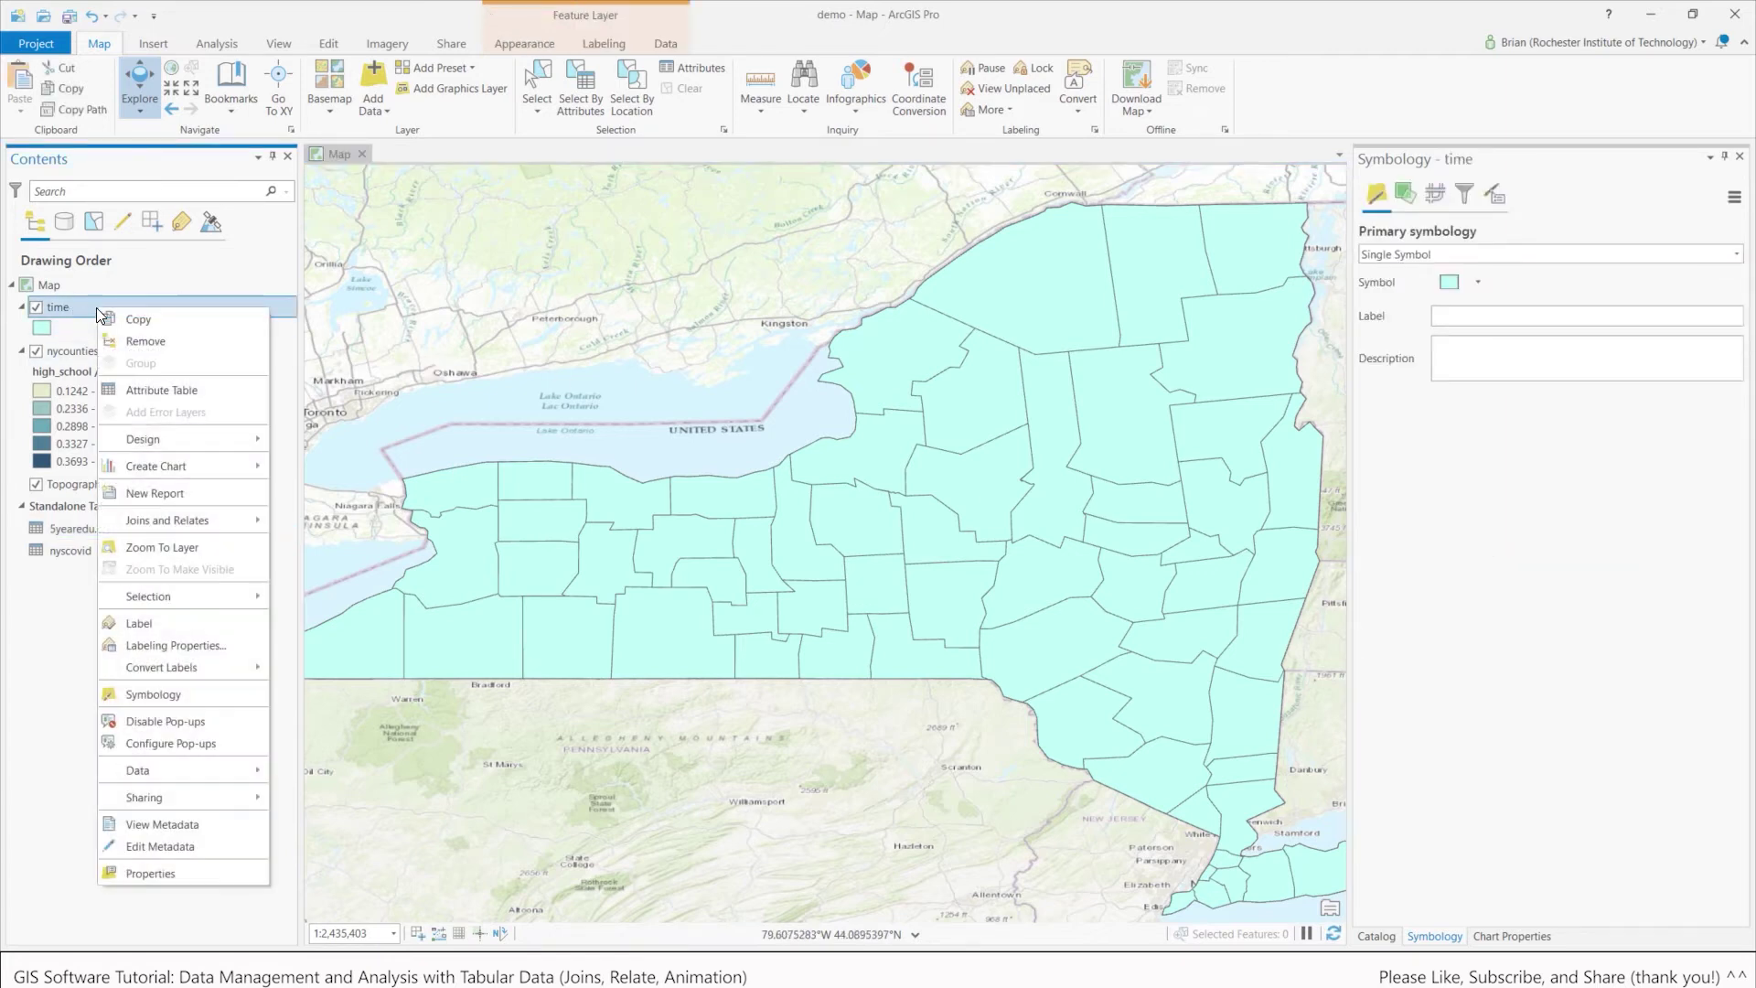
left_click(178, 387)
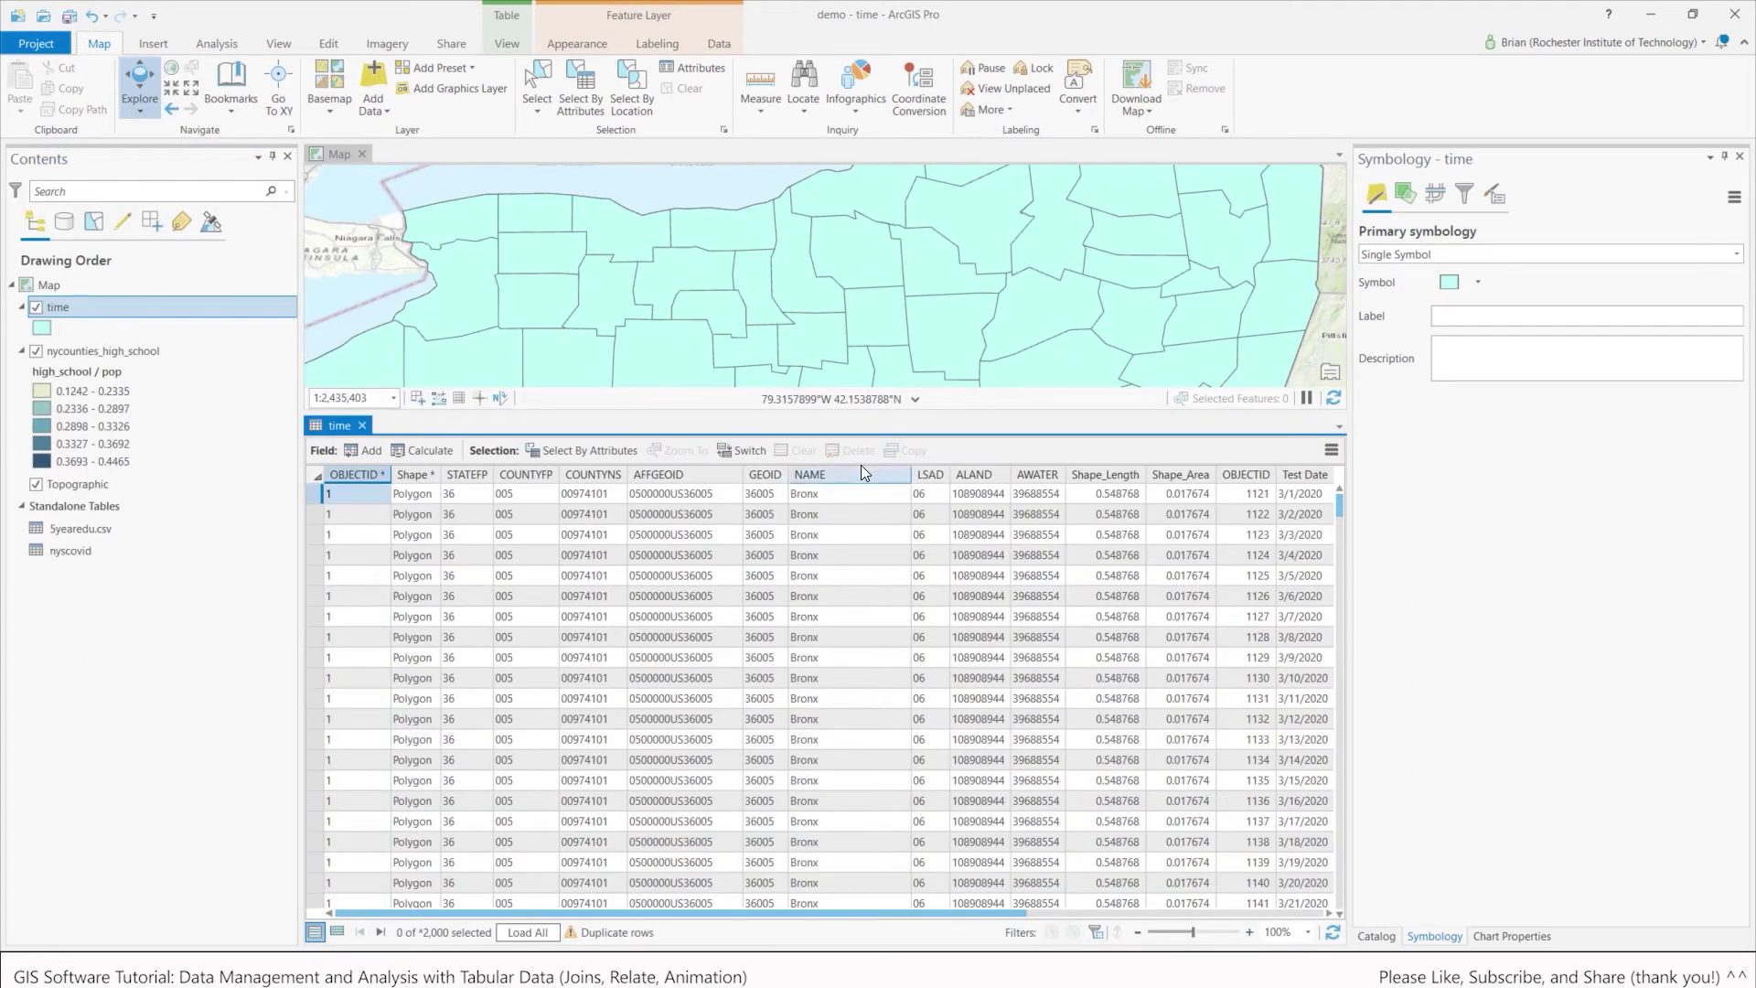
right_click(827, 472)
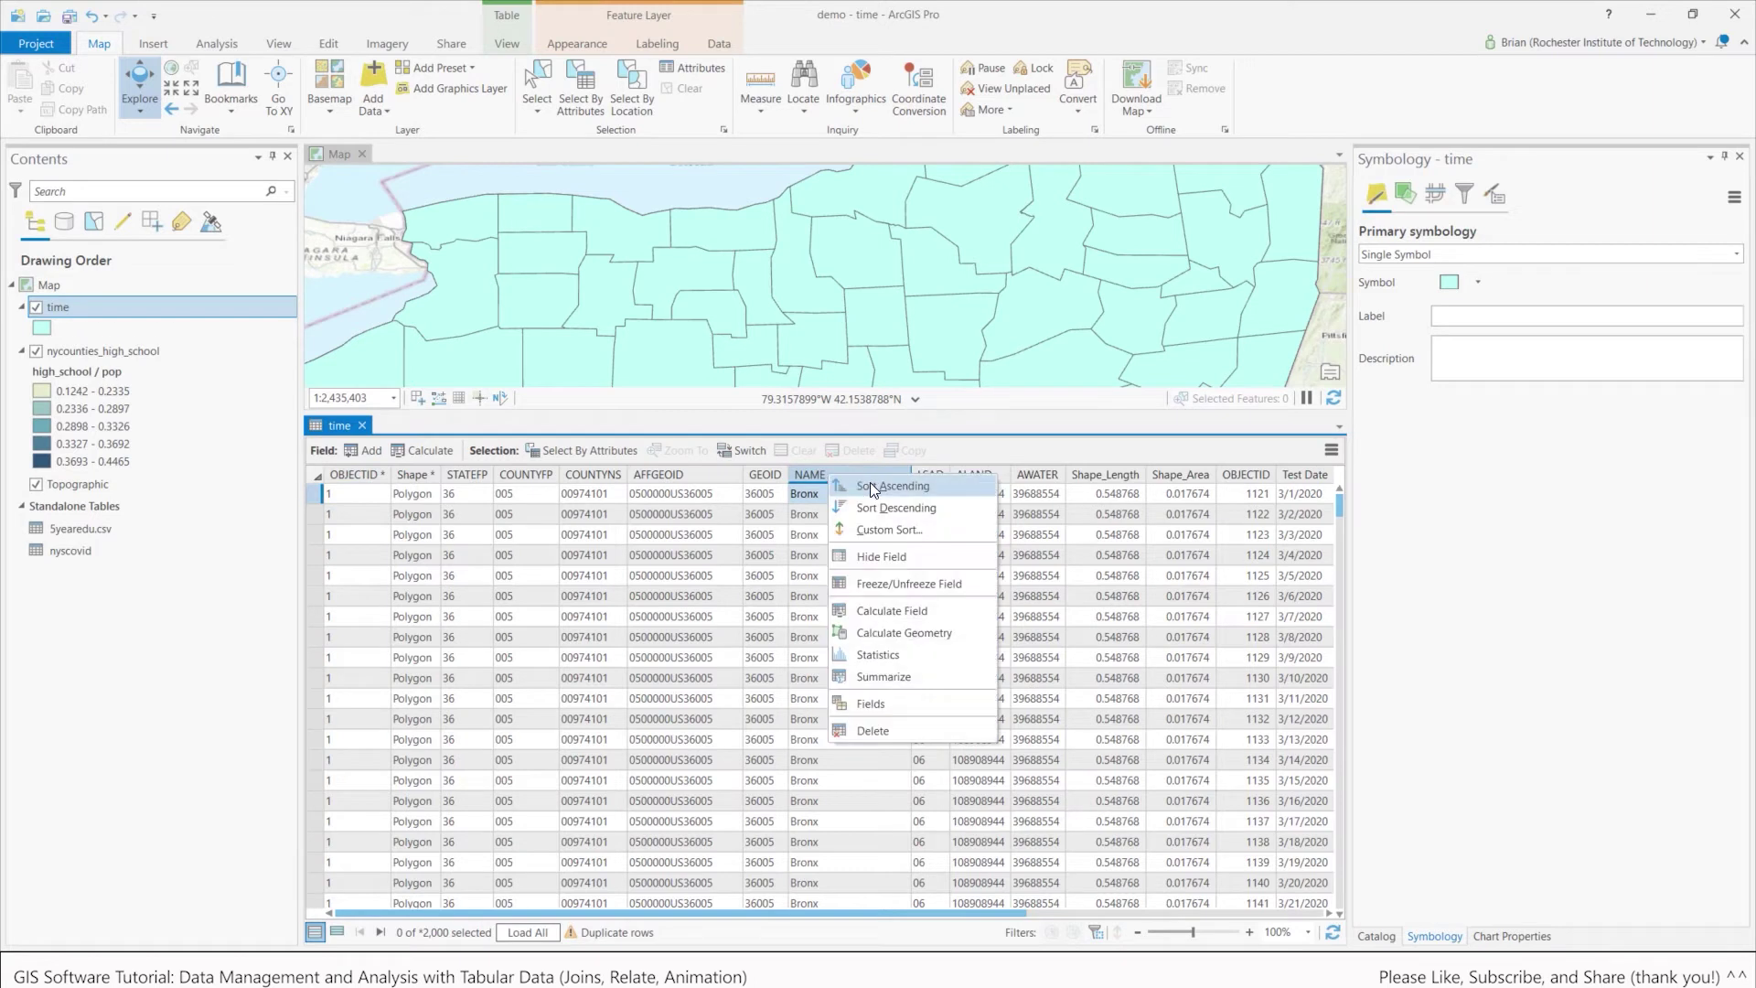
left_click(870, 485)
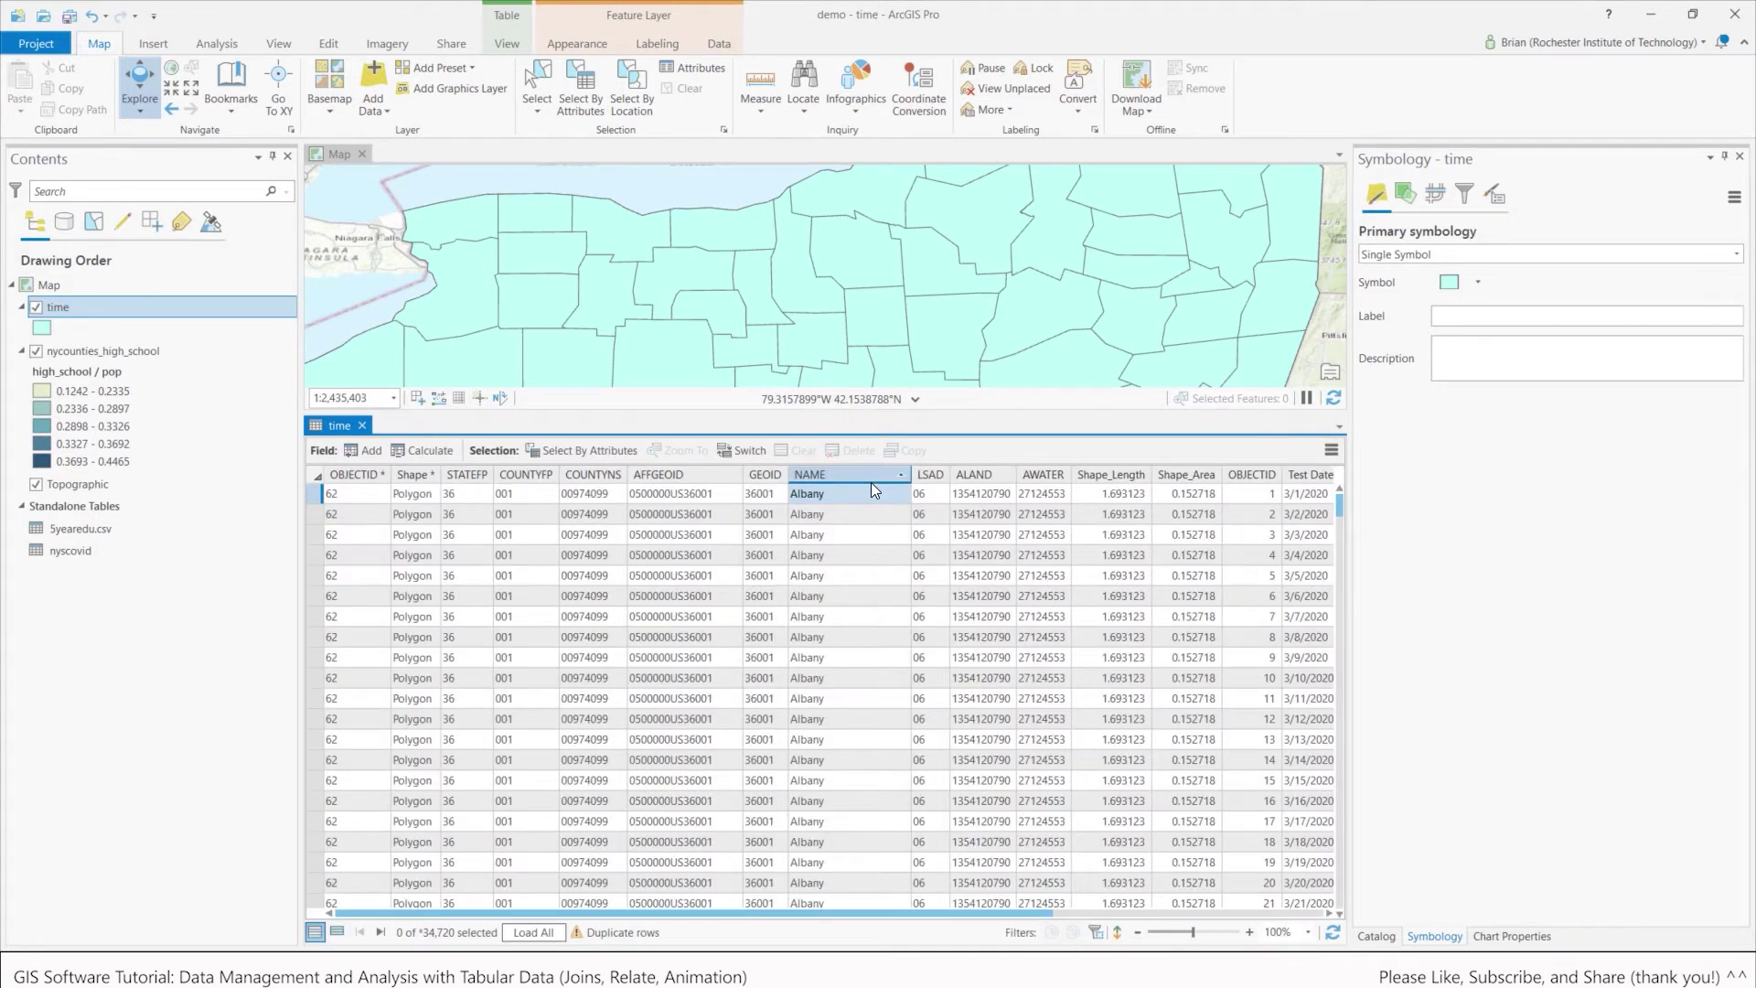
Step: Select the Albany rows and examine their joined Test Date and County values across the repeated records
left_click(312, 491)
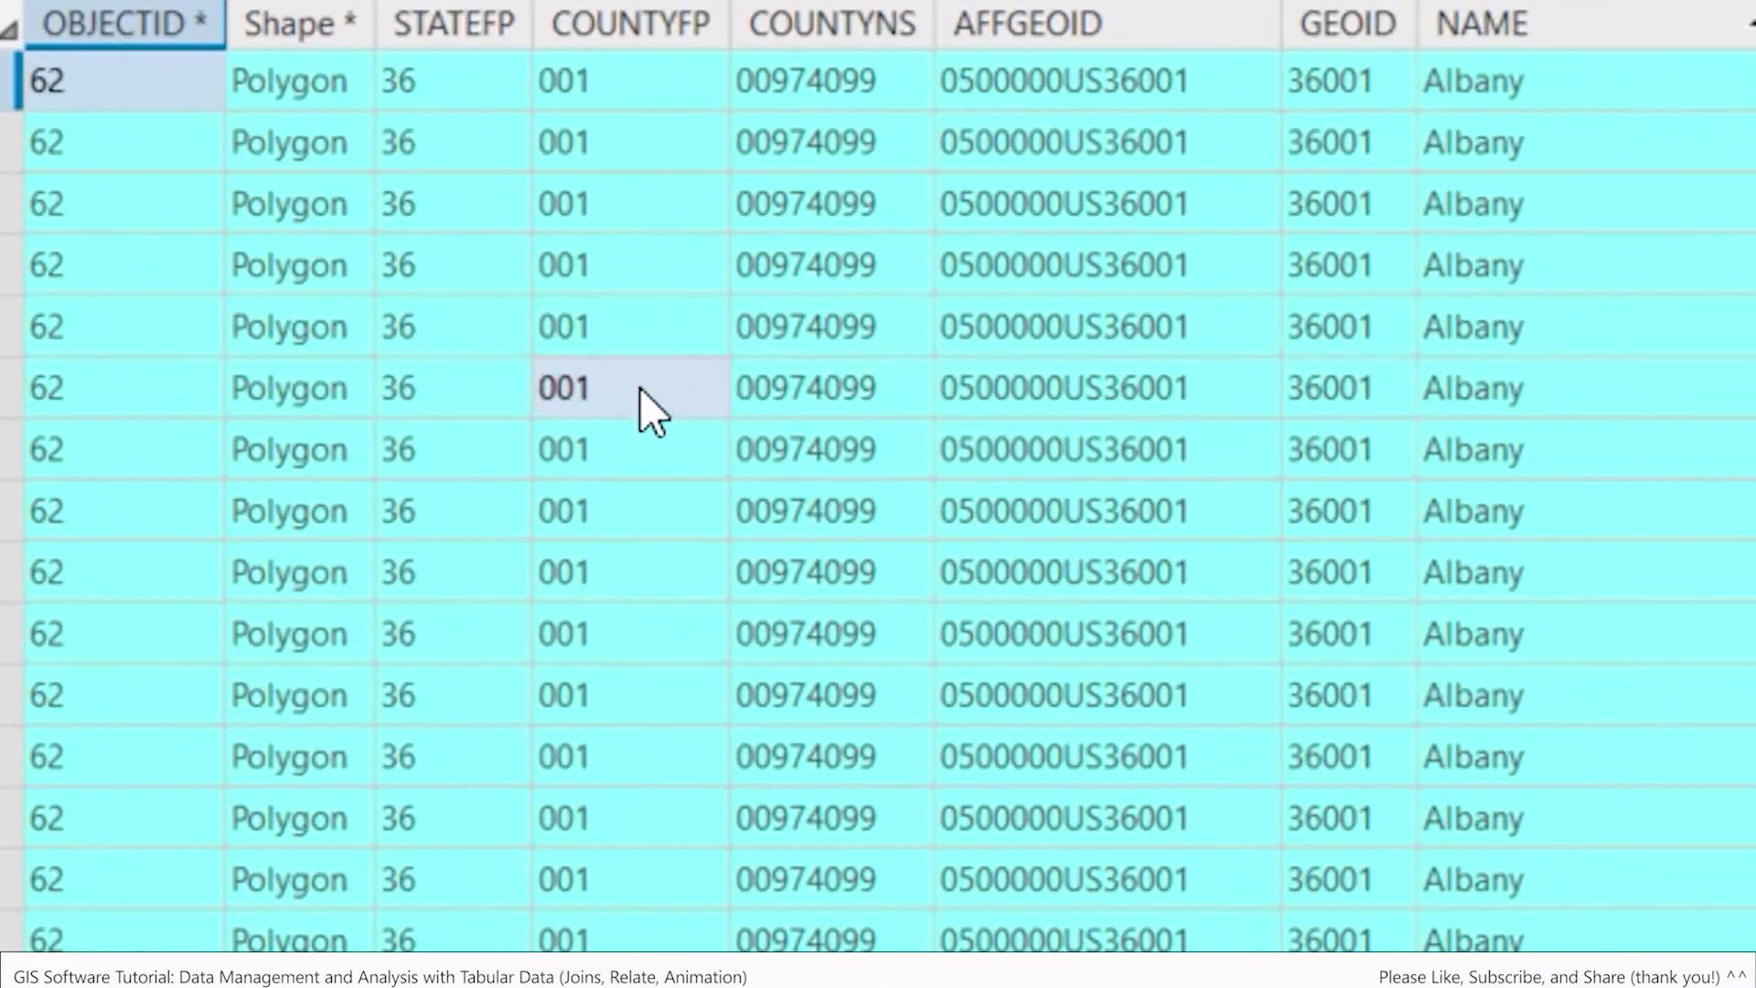
left_click(160, 280)
left_click(11, 91)
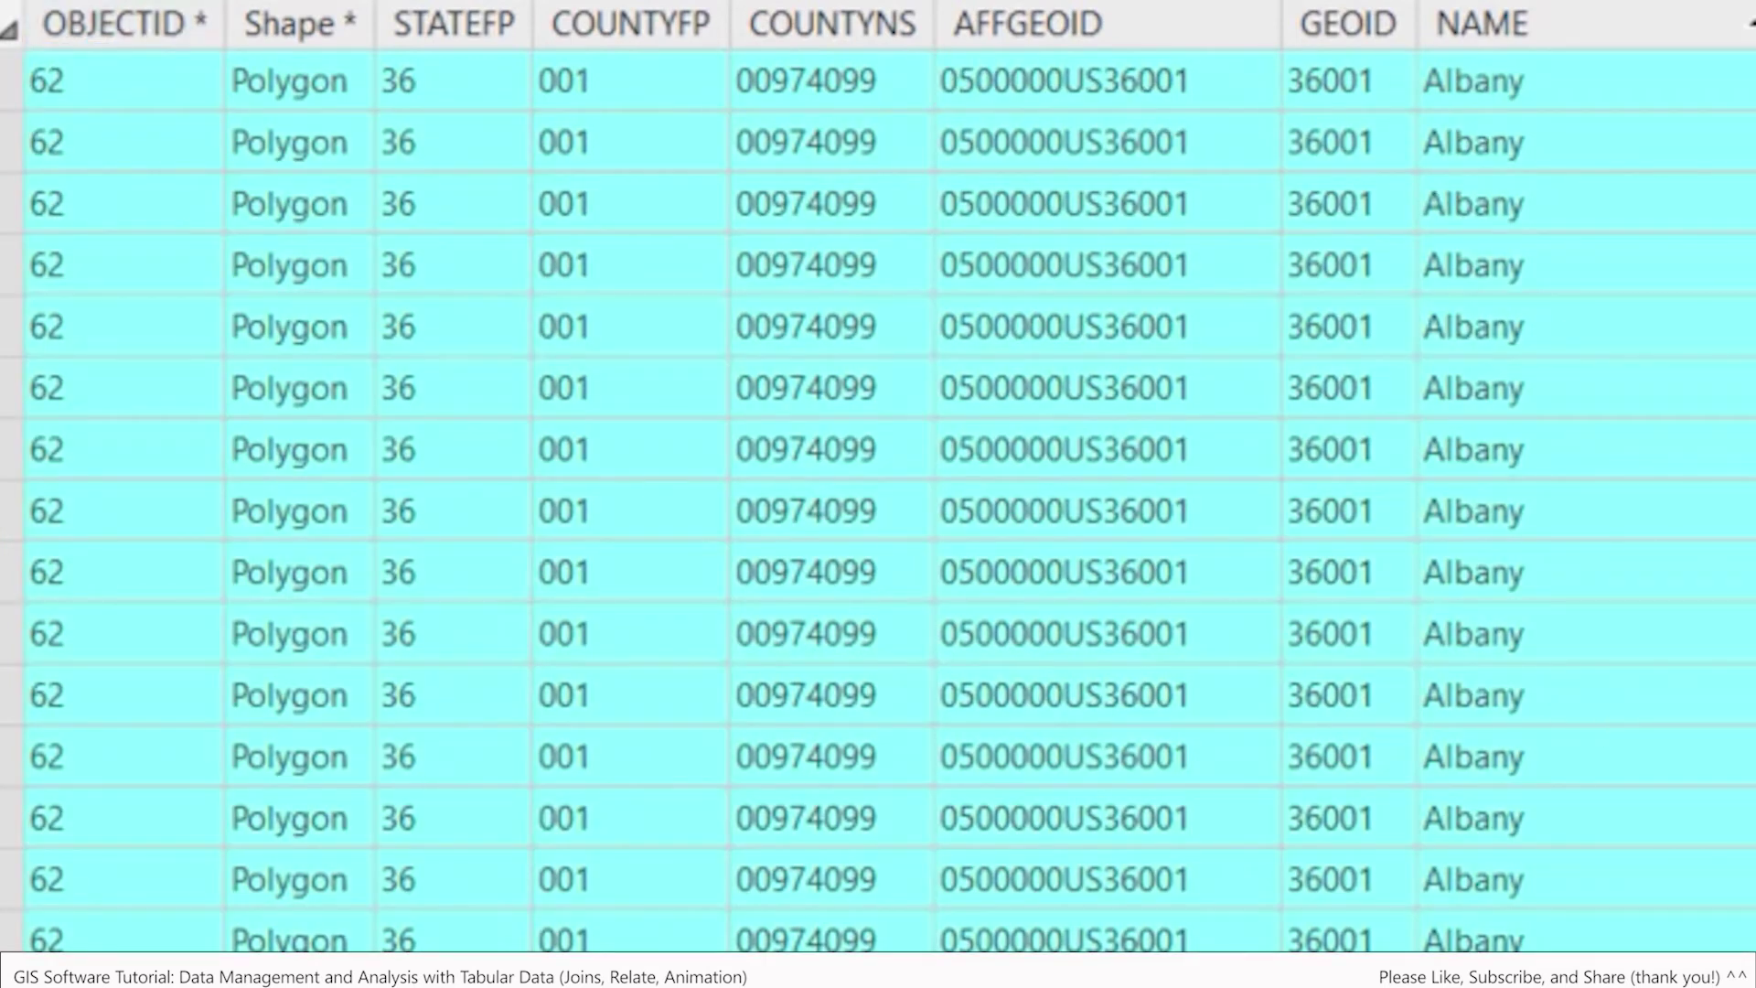
scroll(878, 494, "right", 10)
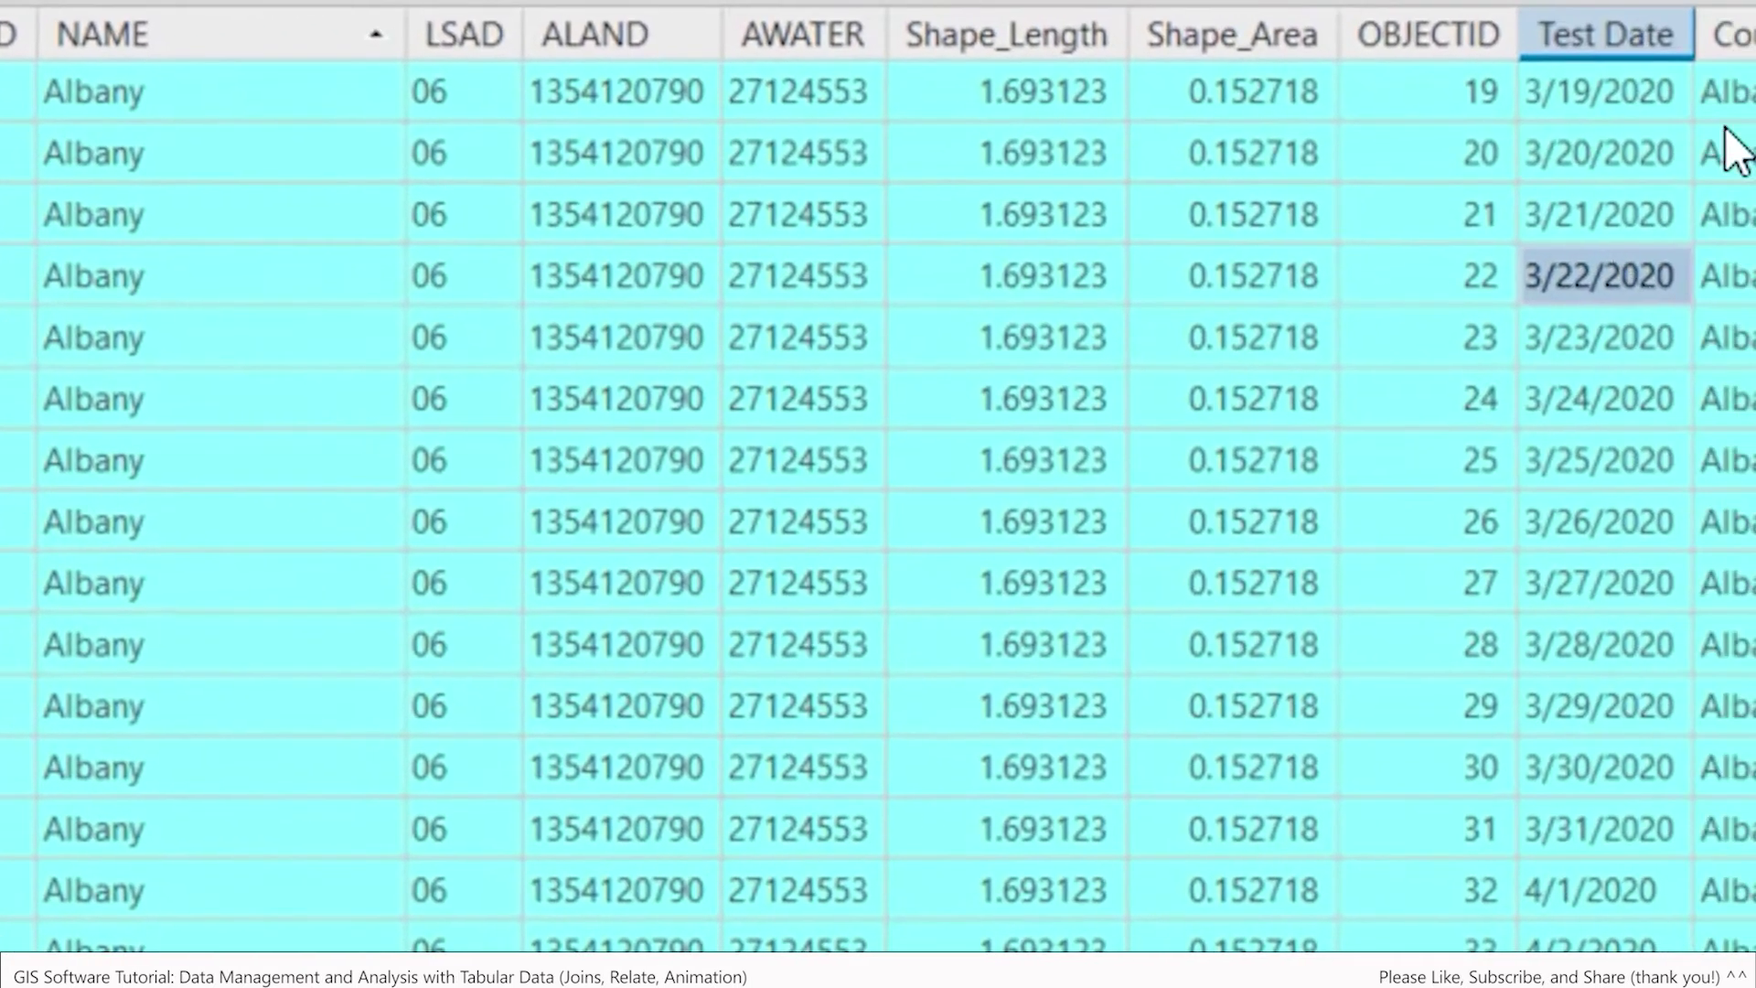
left_click(1503, 84)
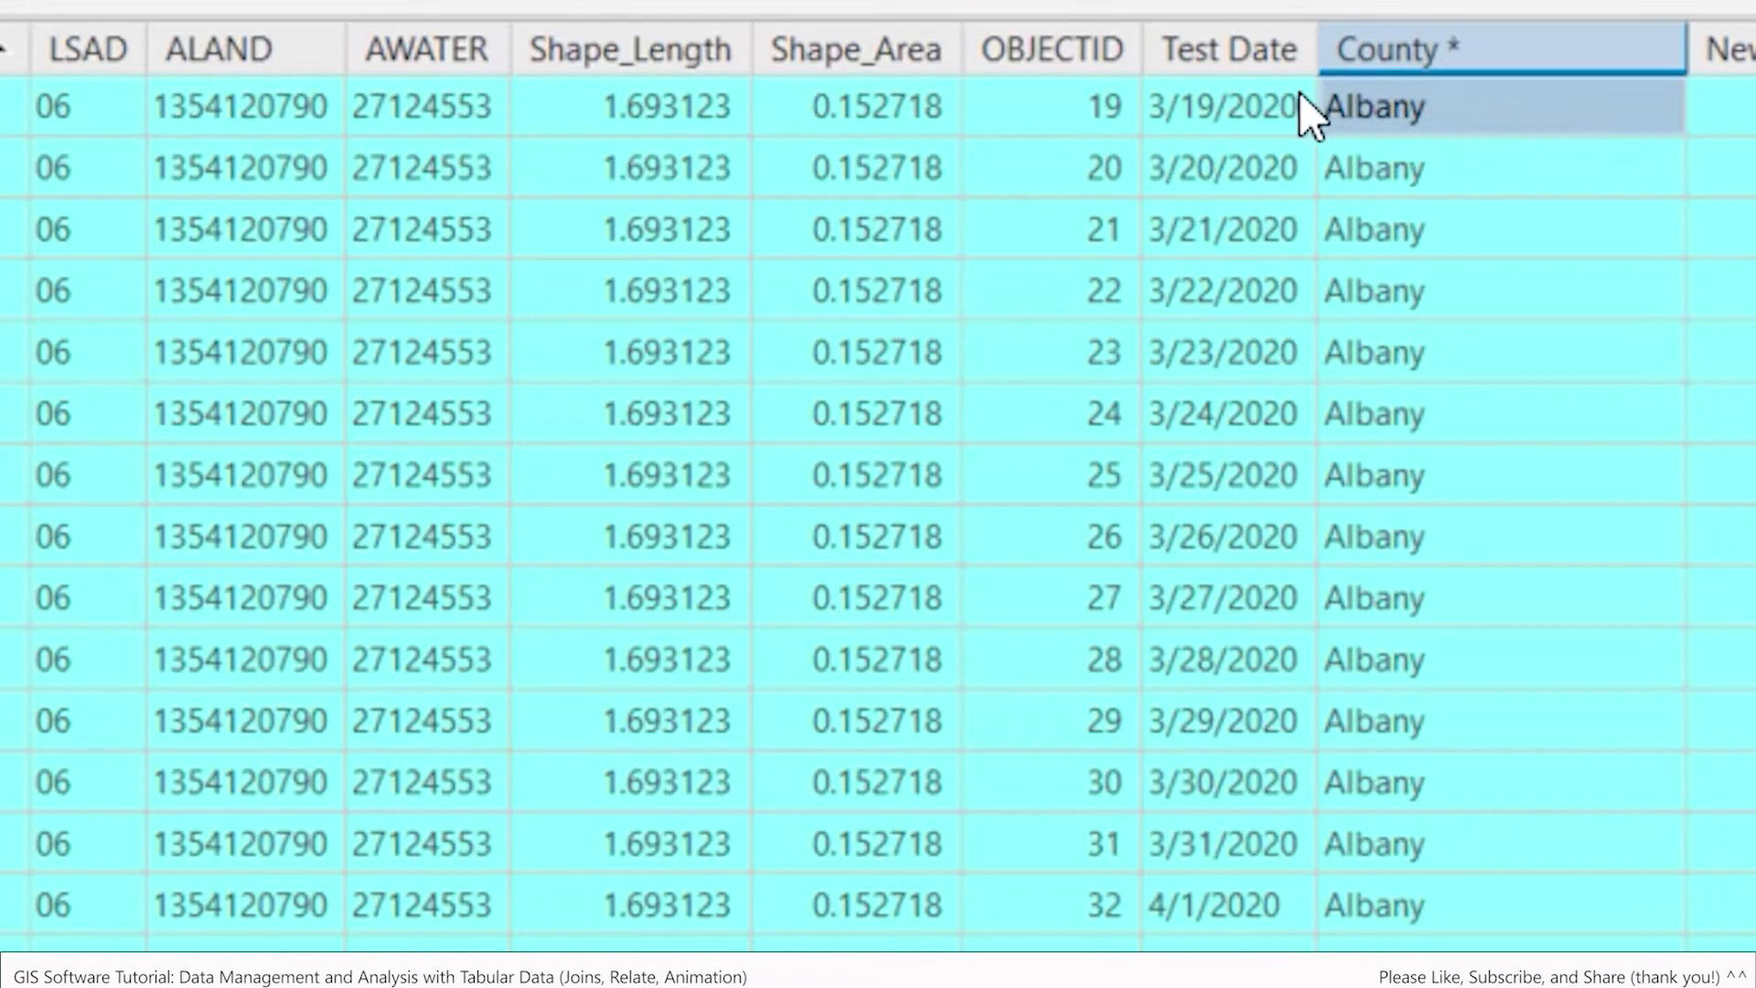
left_click(1255, 108)
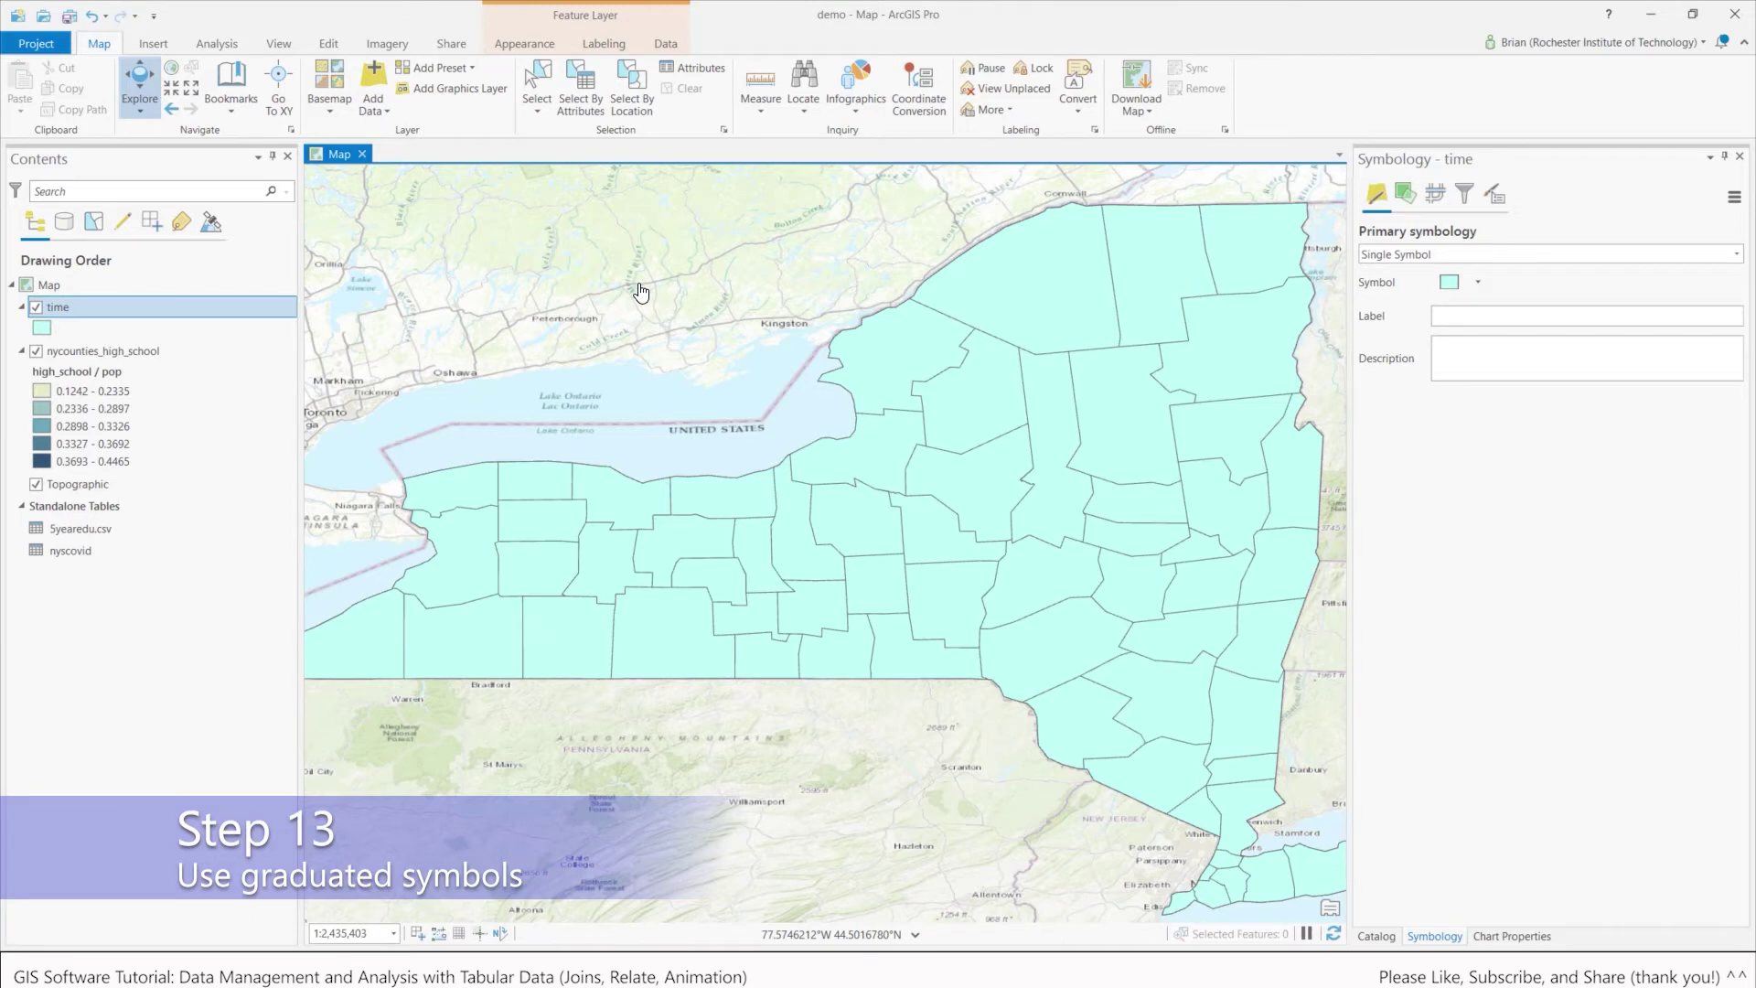
Step: Symbolize the time layer with Graduated Symbols using the Total Number of Tests Performed field, and inspect the overlapping county symbols
right_click(82, 305)
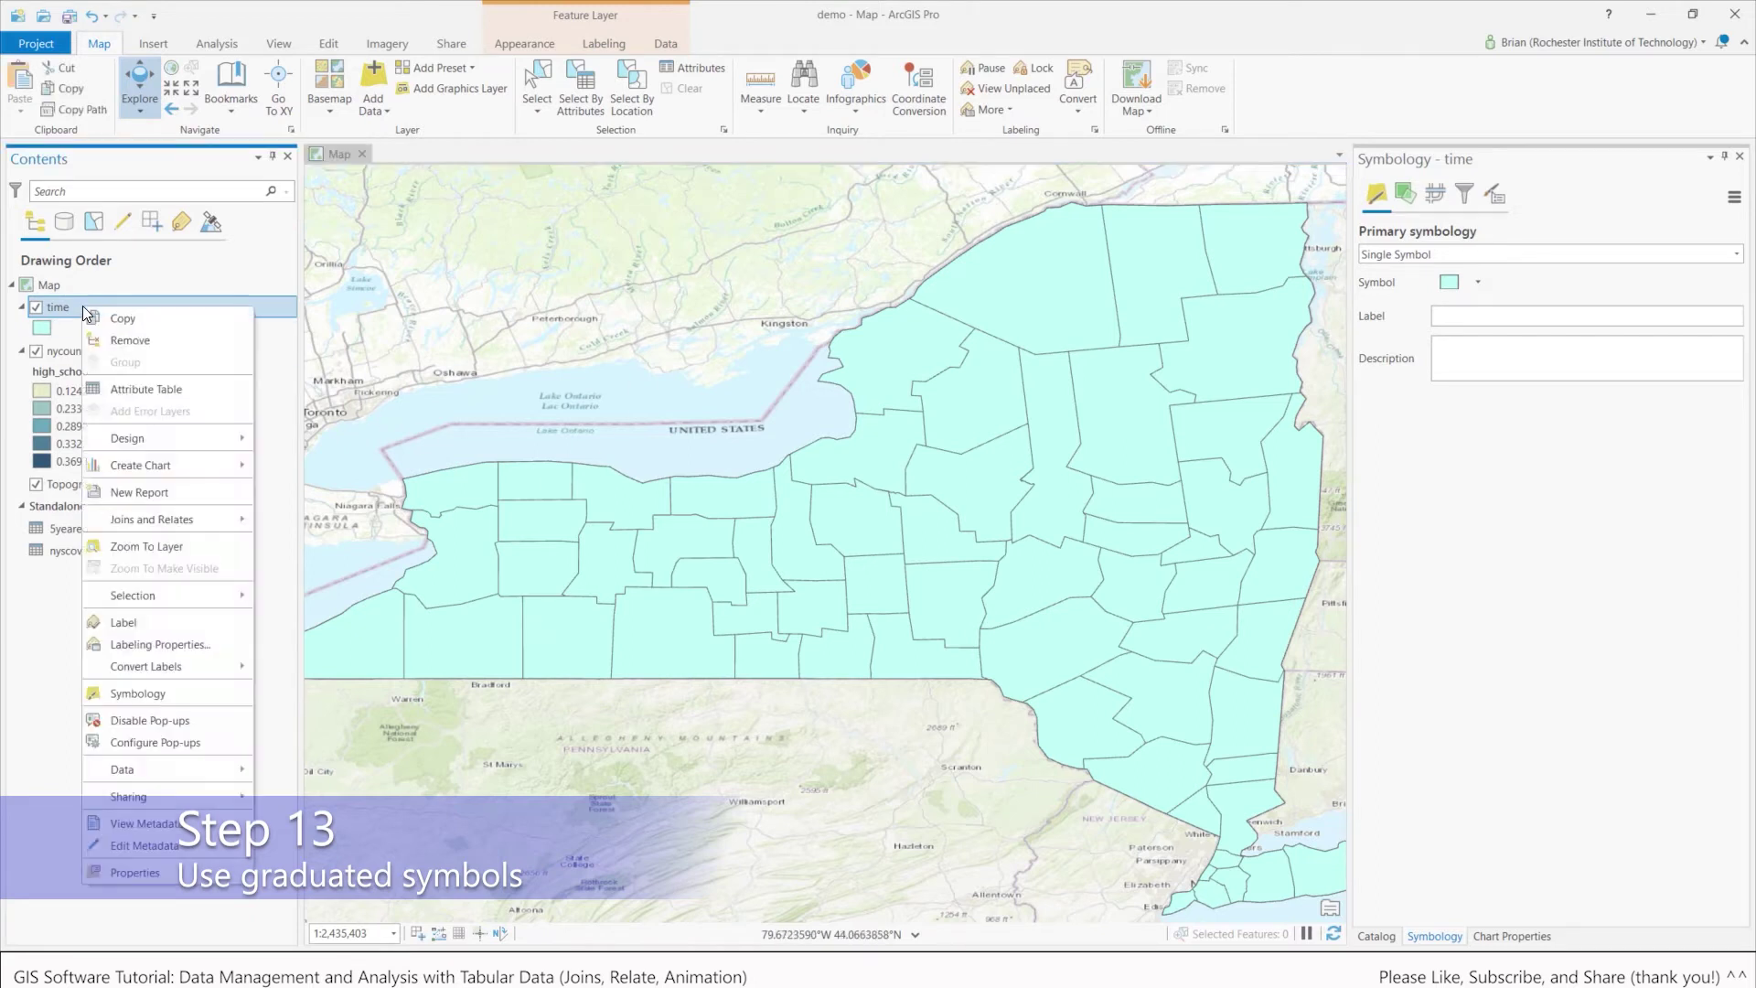
left_click(155, 695)
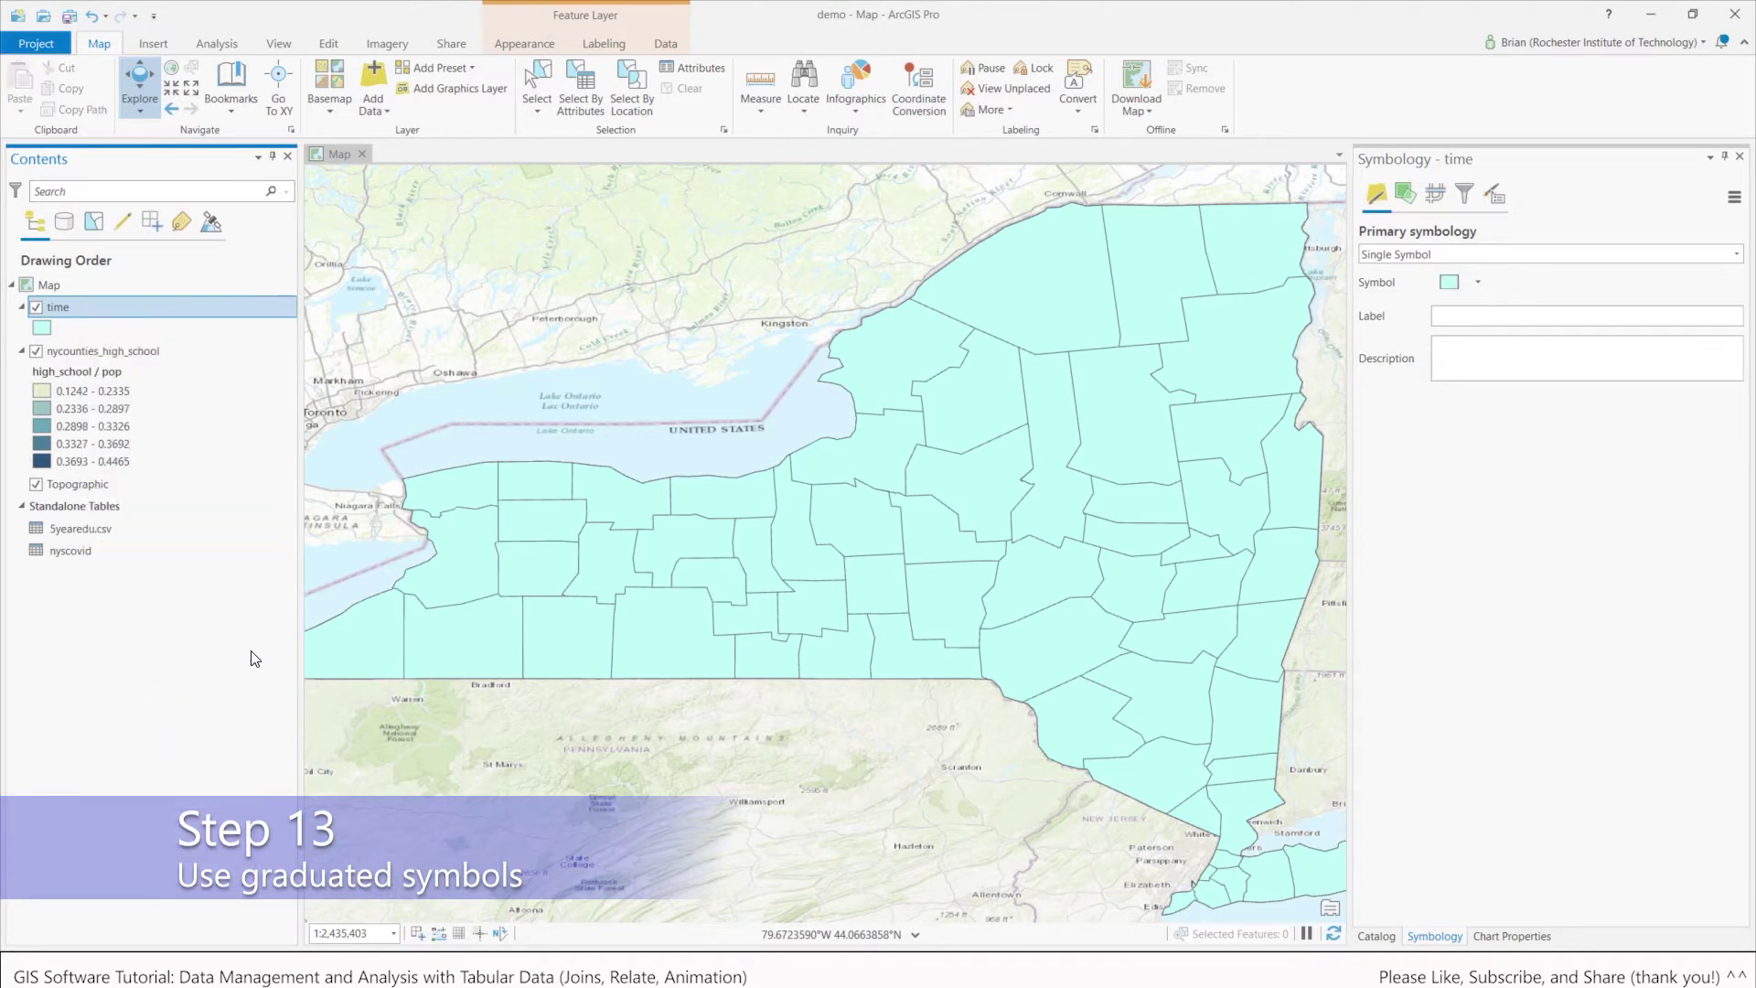
left_click(1451, 260)
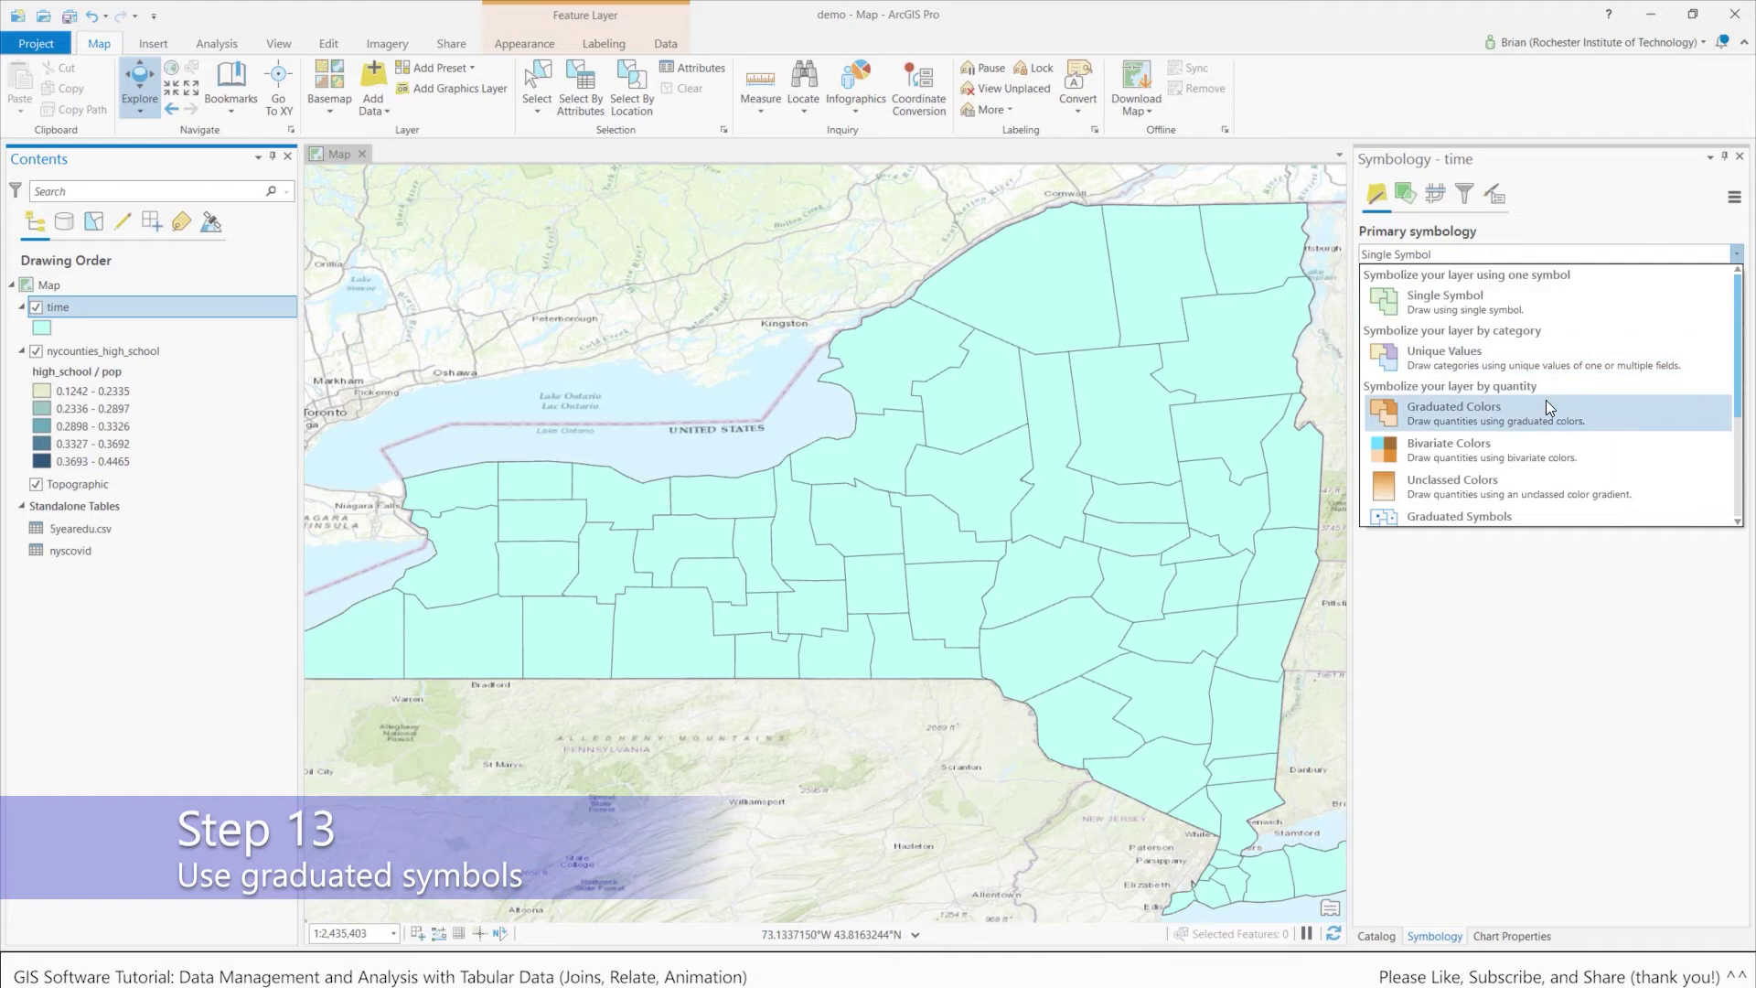
scroll(1527, 439, "down", 2)
left_click(1510, 446)
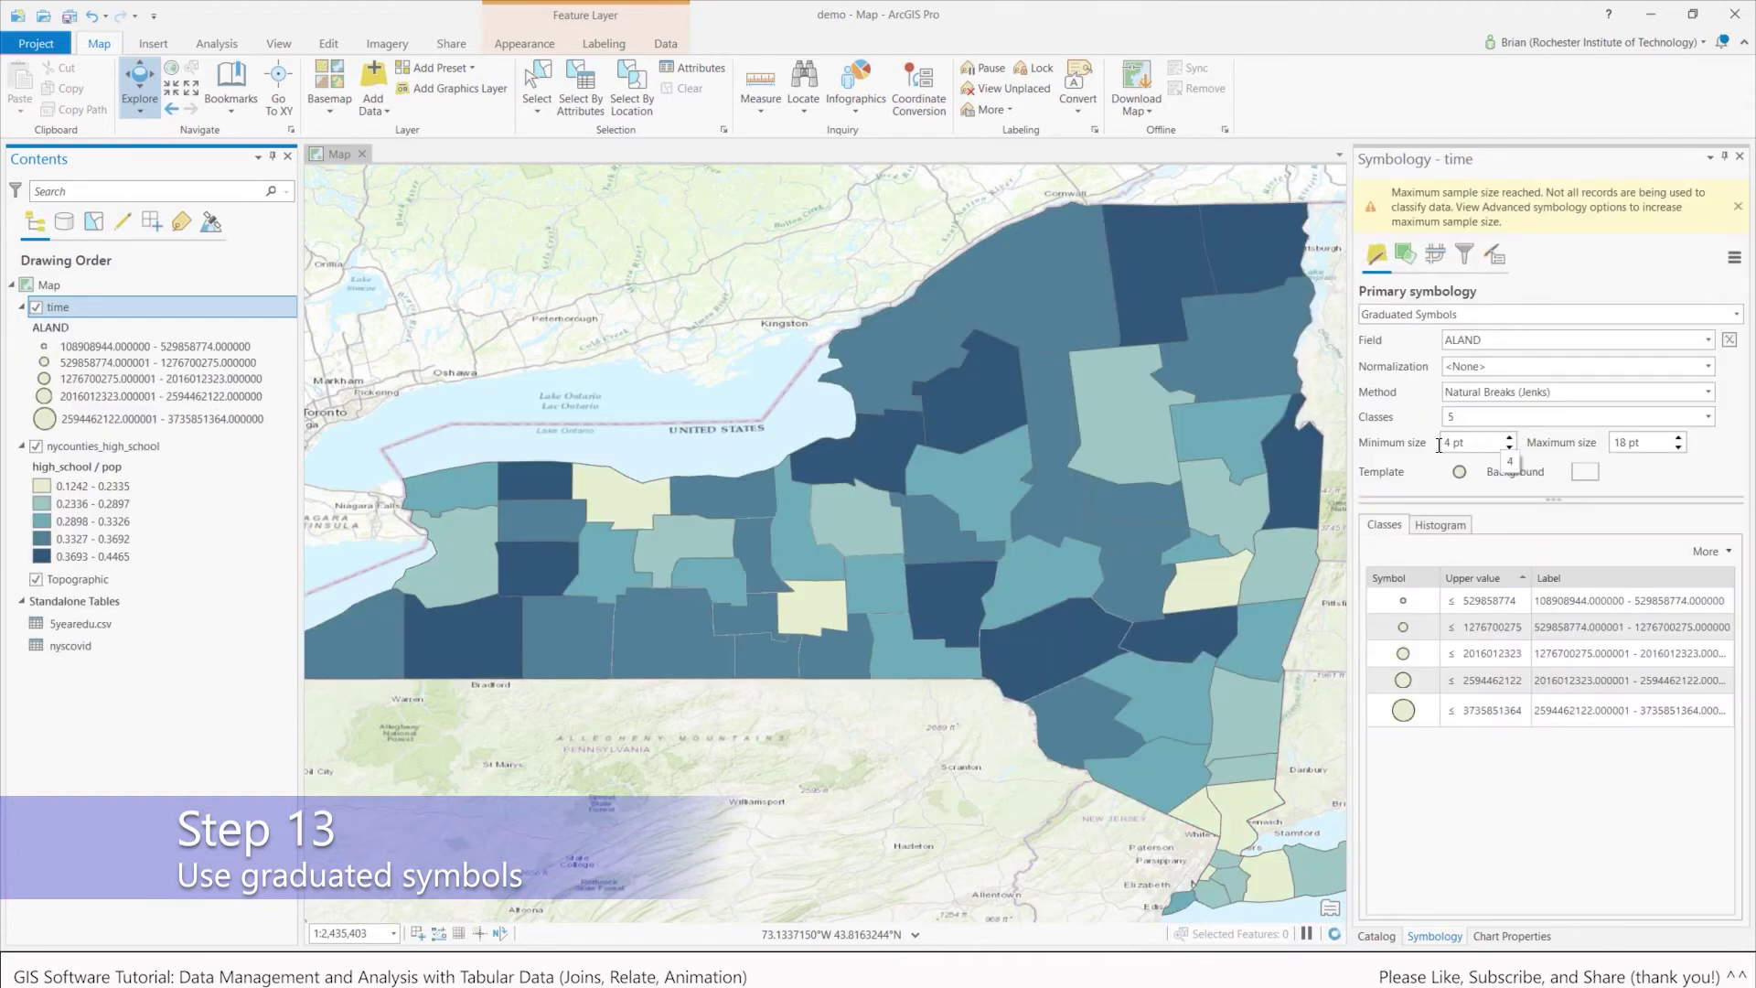
left_click(1708, 339)
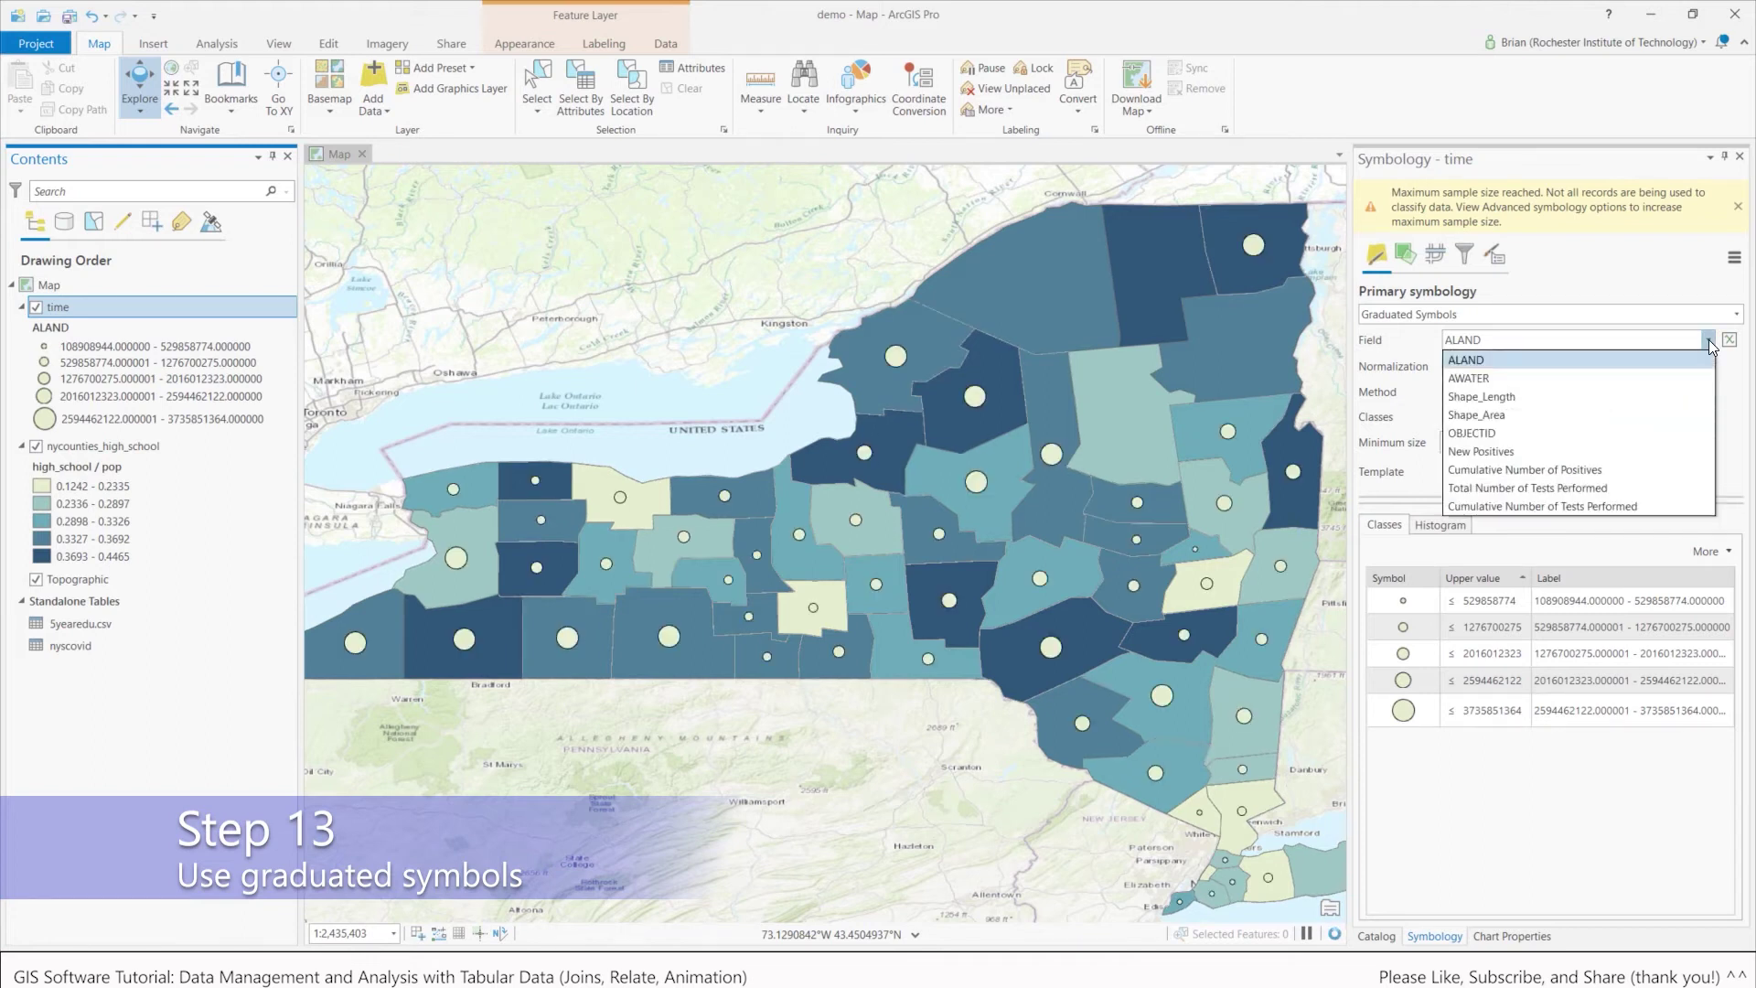
left_click(1573, 487)
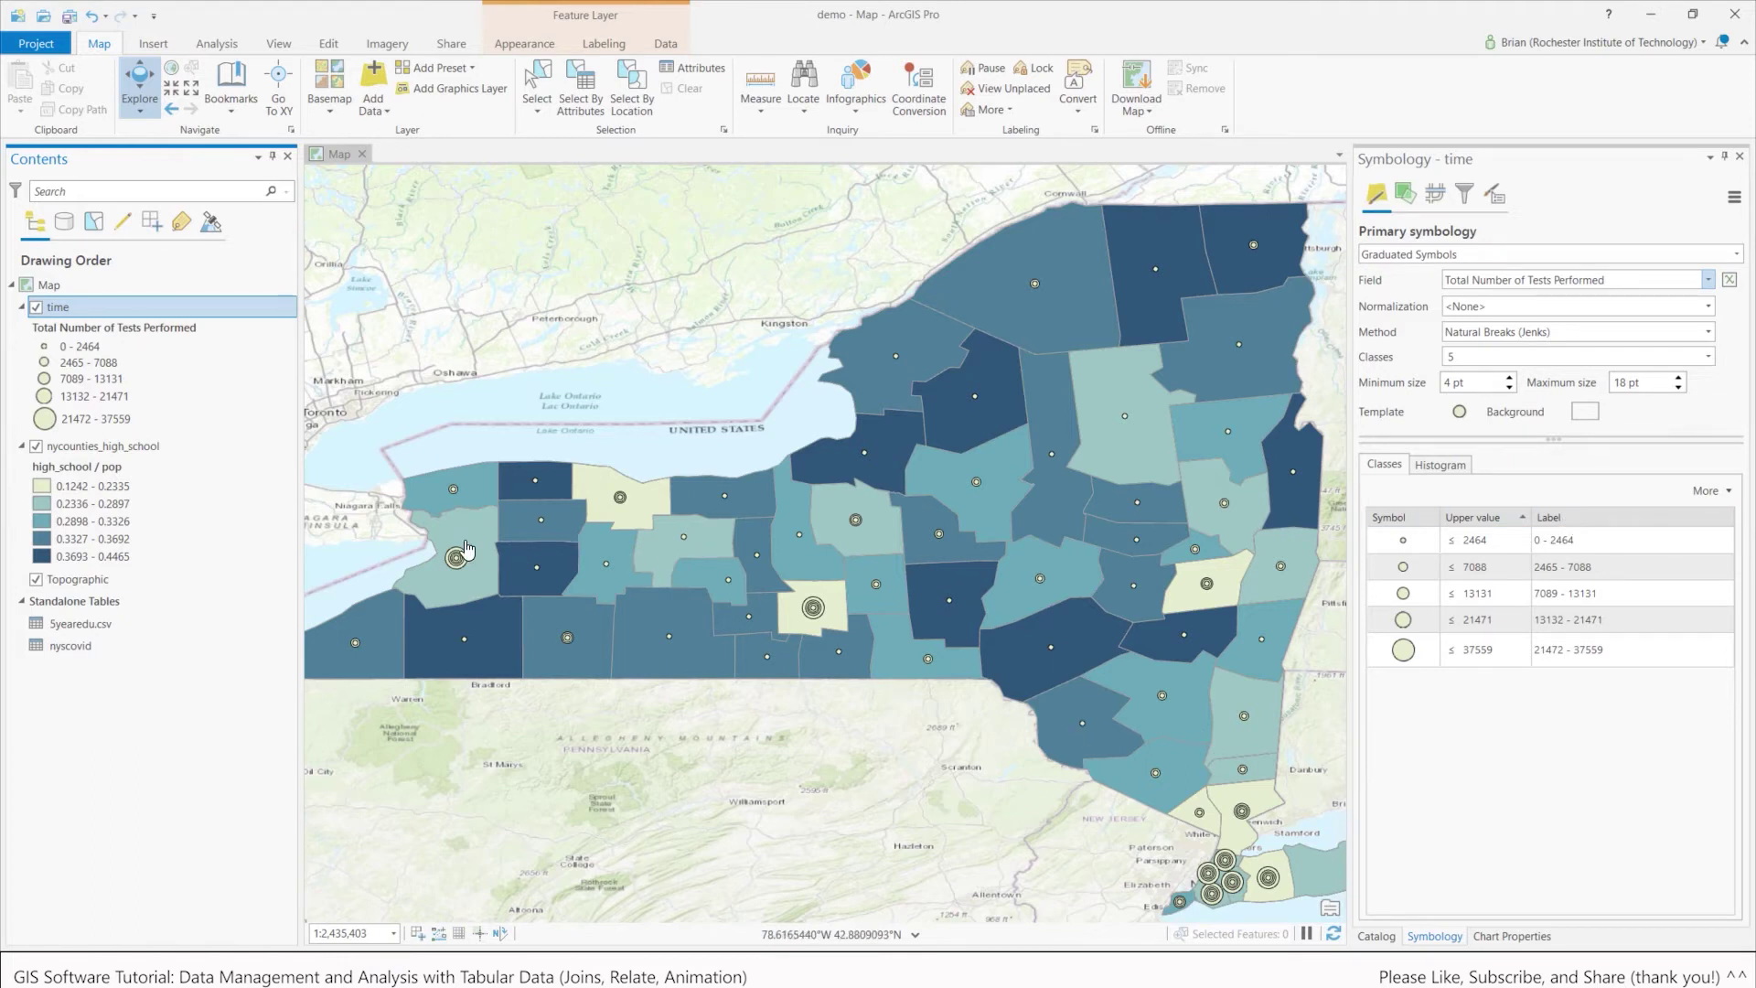
scroll(455, 558, "up", 2)
scroll(452, 559, "up", 3)
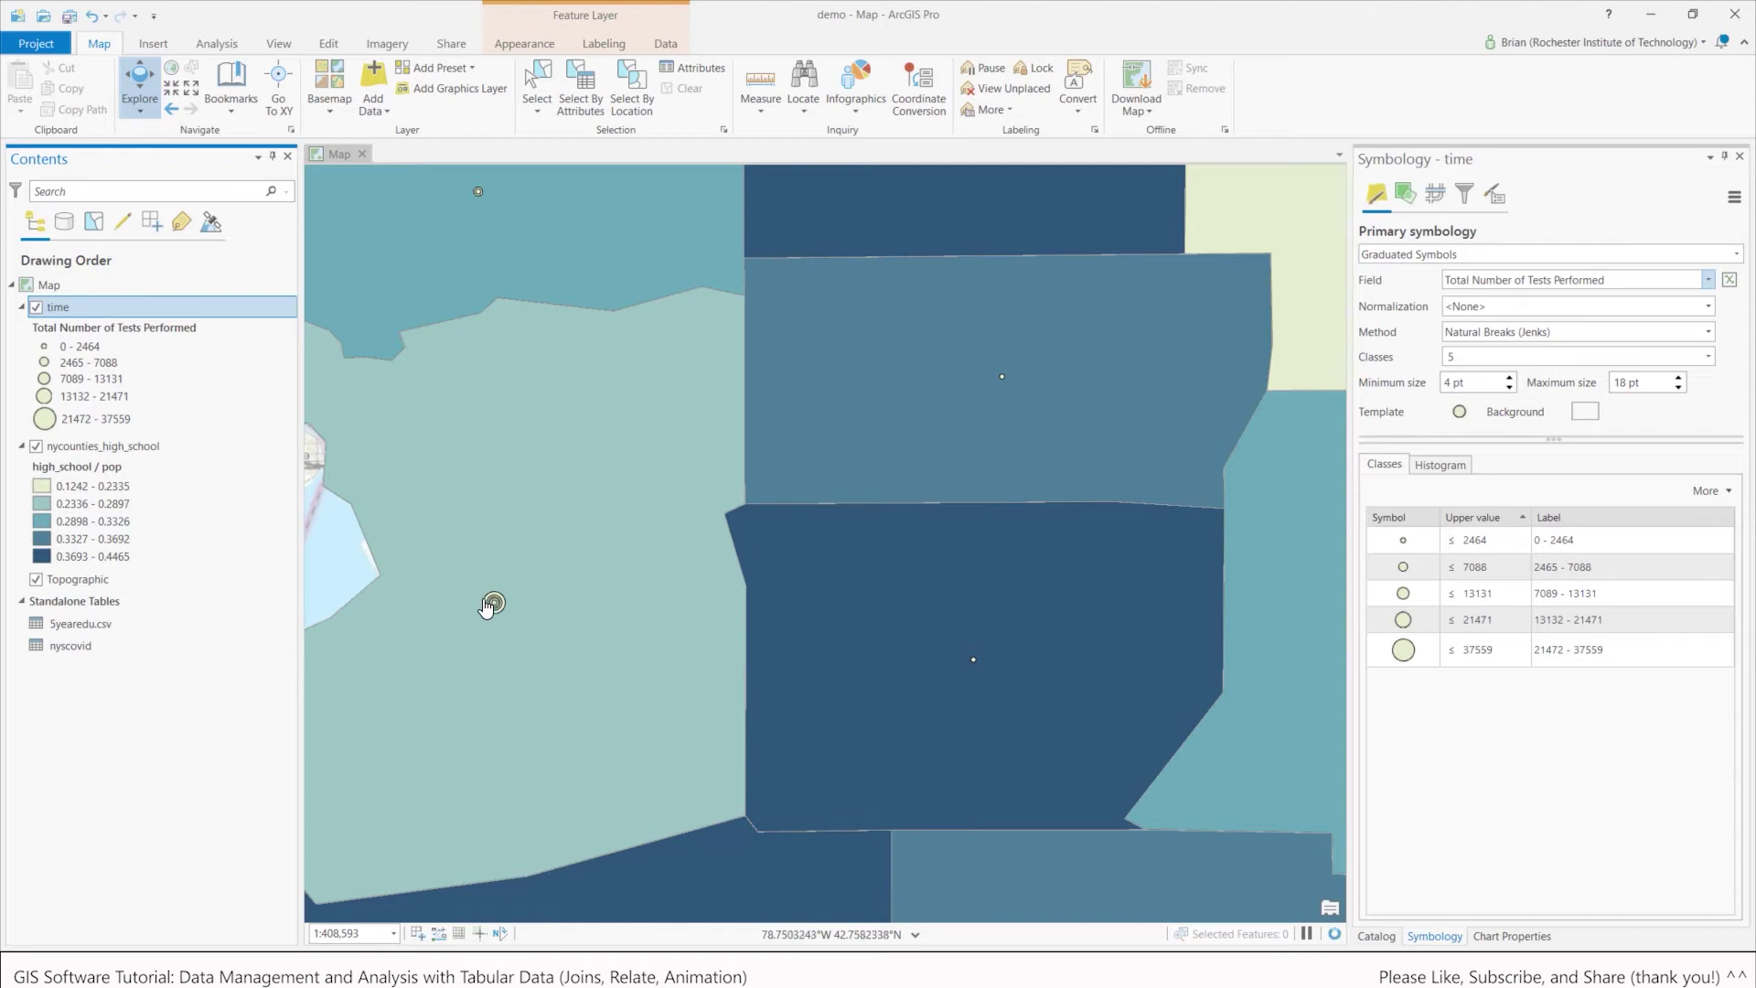
scroll(490, 599, "down", 3)
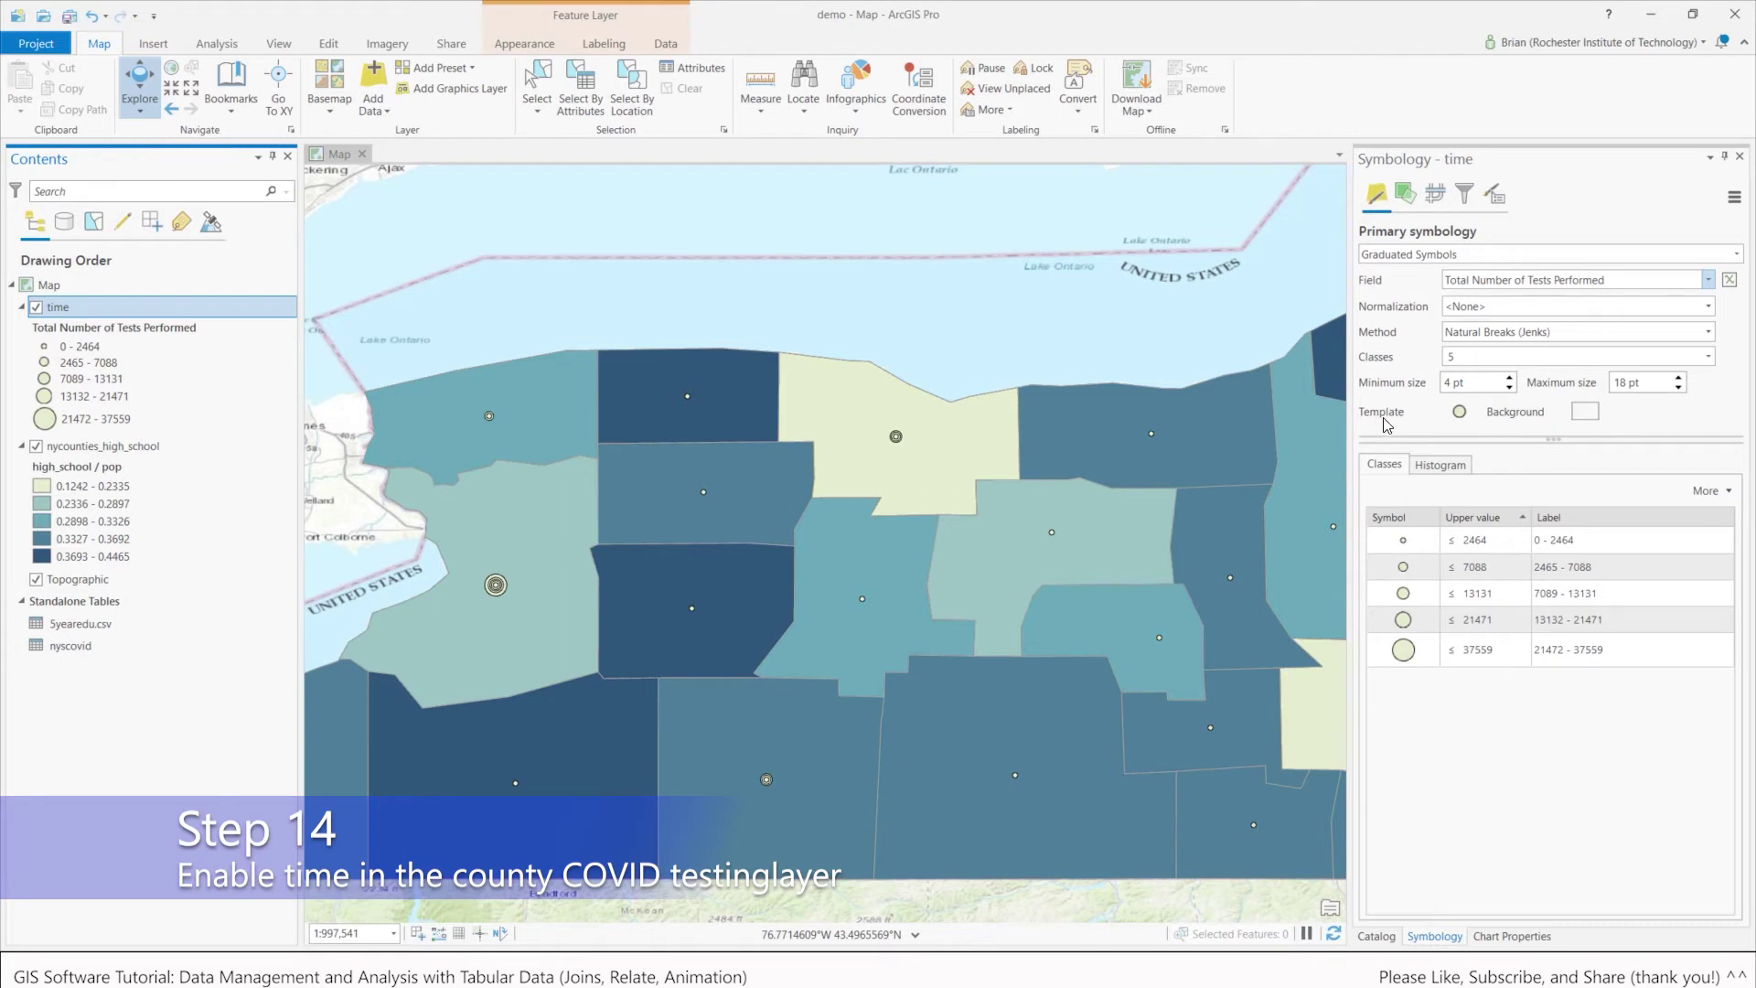
Step: Enable time on the time layer with each feature having a single time field, Test Date, and no pre-defined time interval
right_click(83, 313)
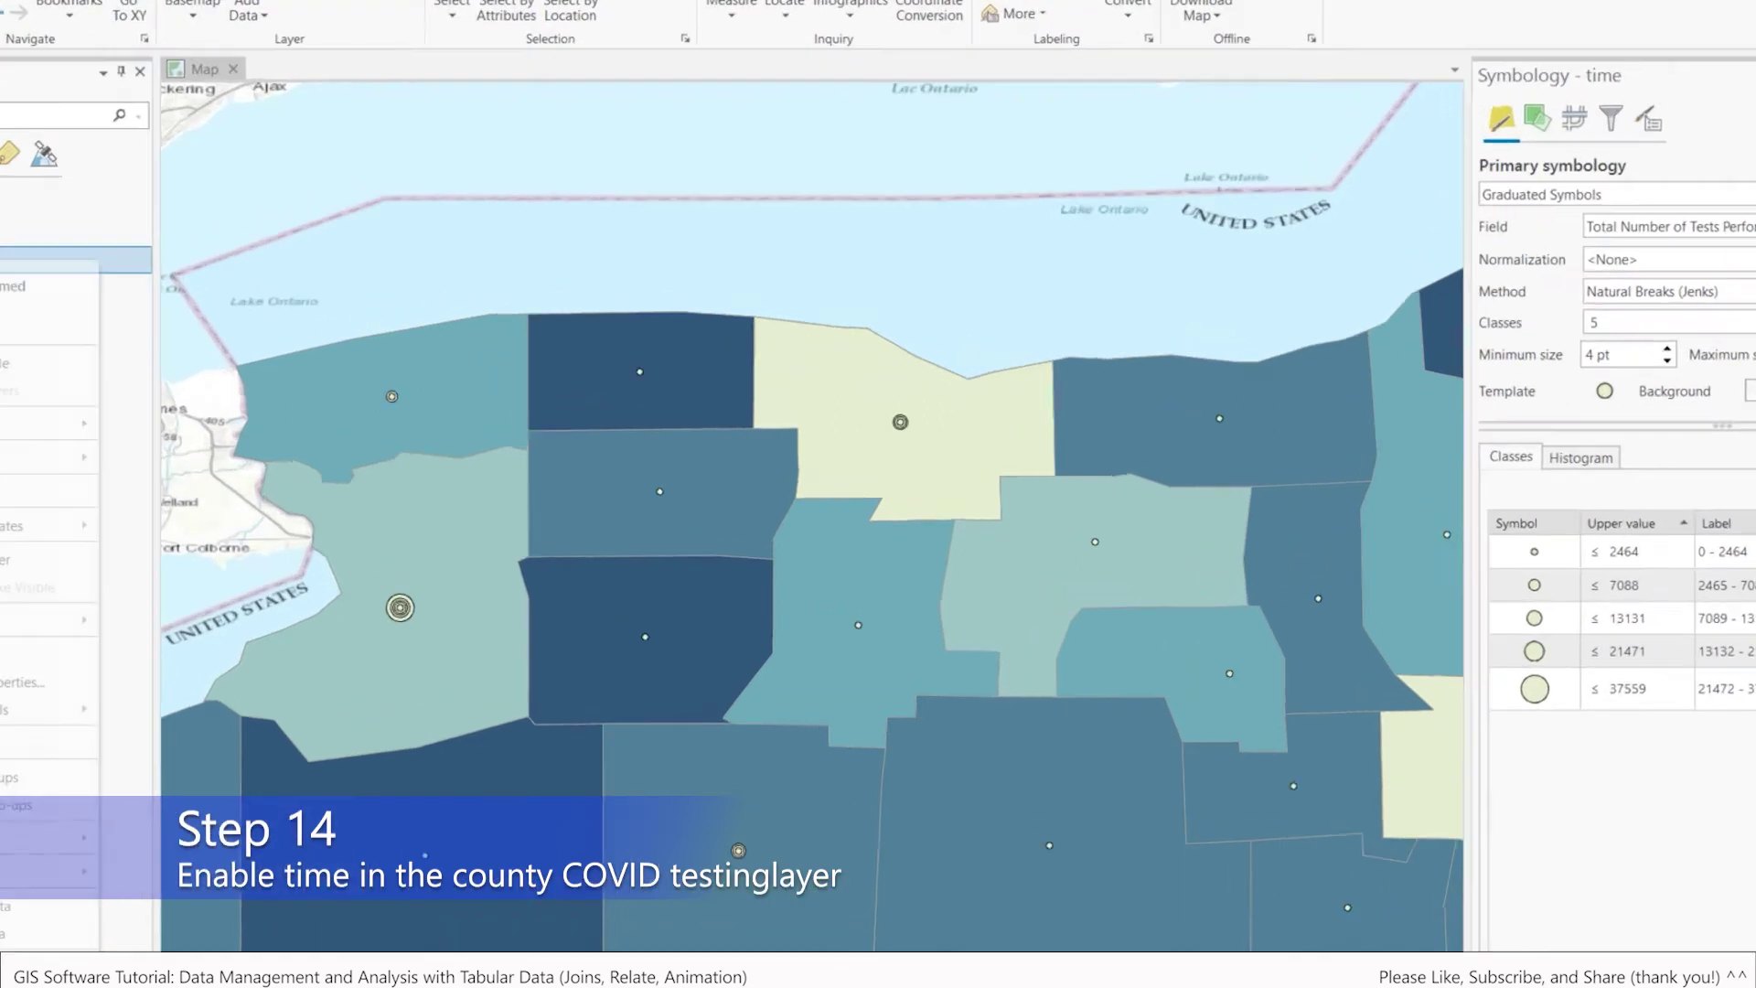
left_click(23, 681)
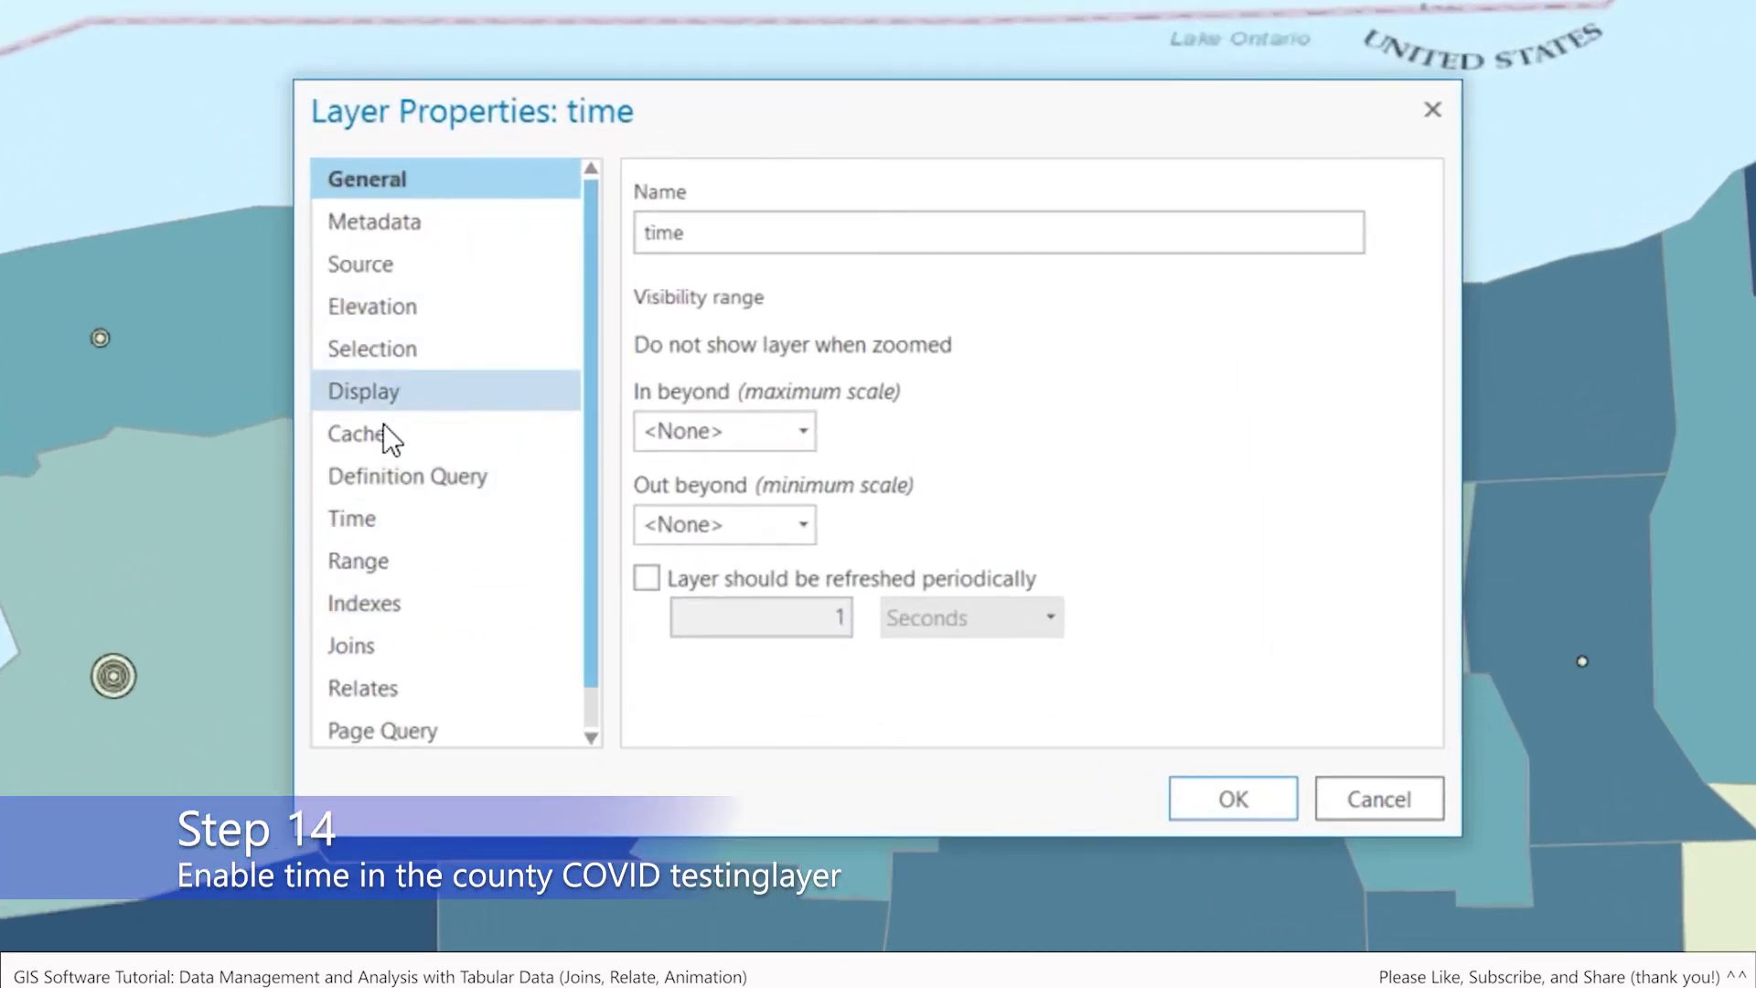
left_click(372, 518)
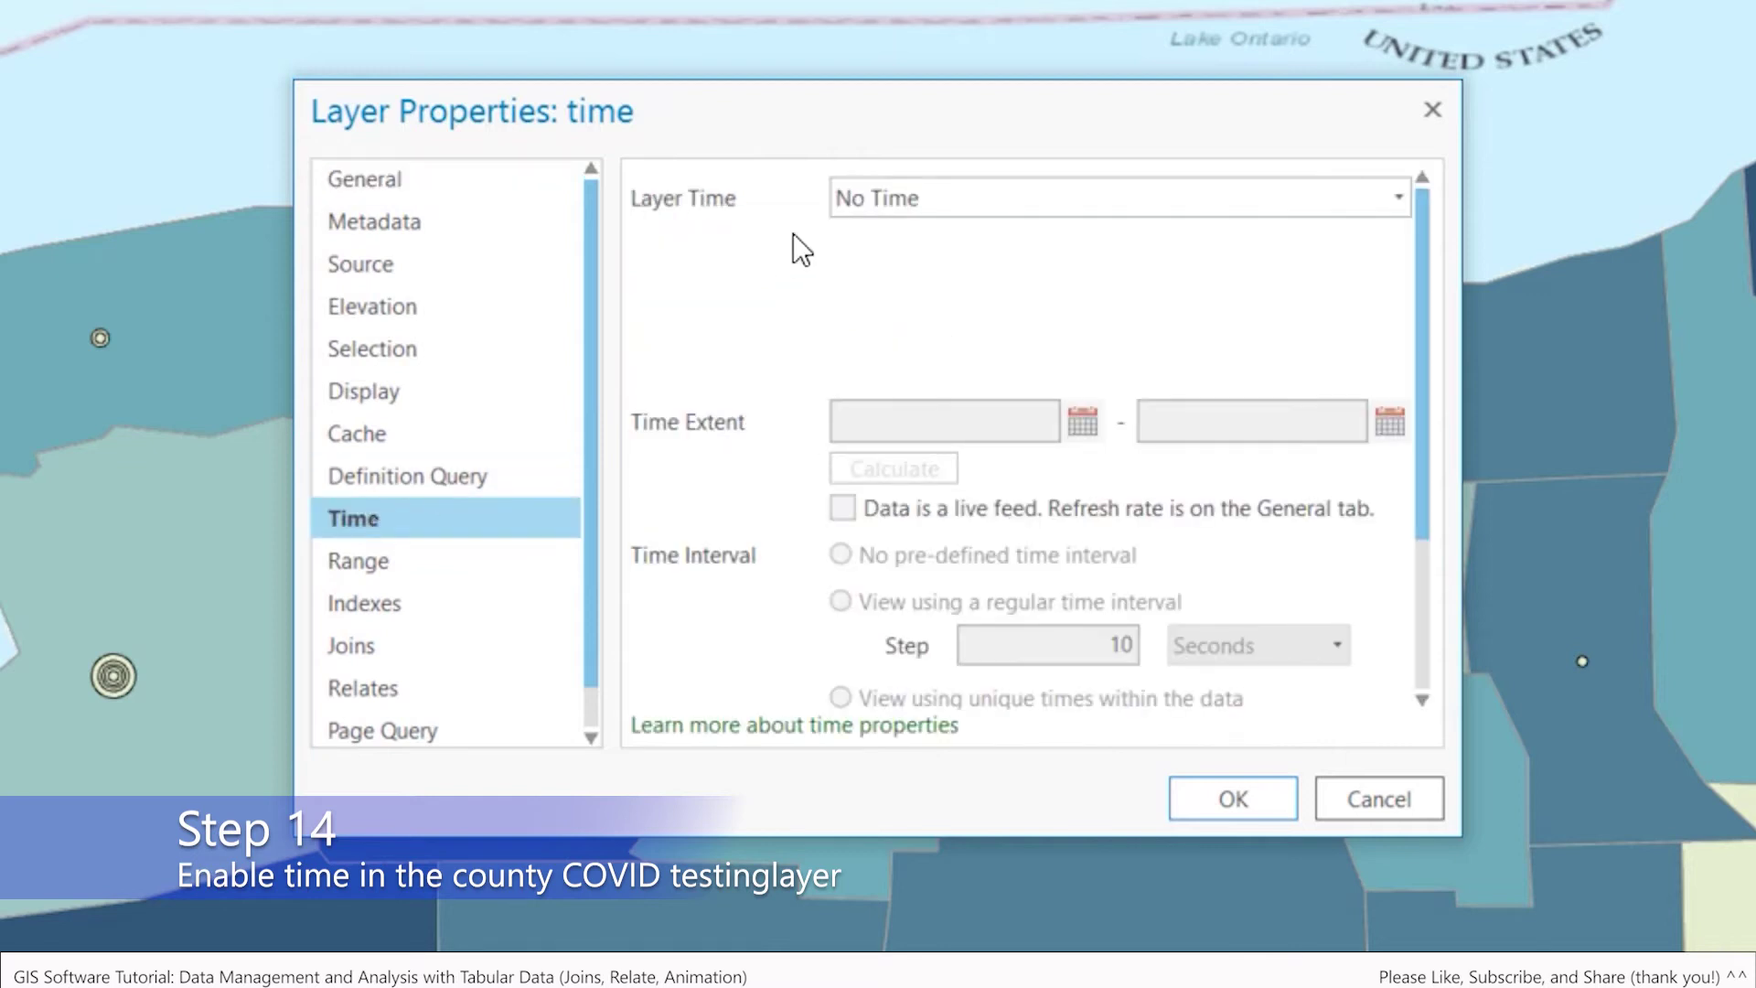
left_click(1391, 203)
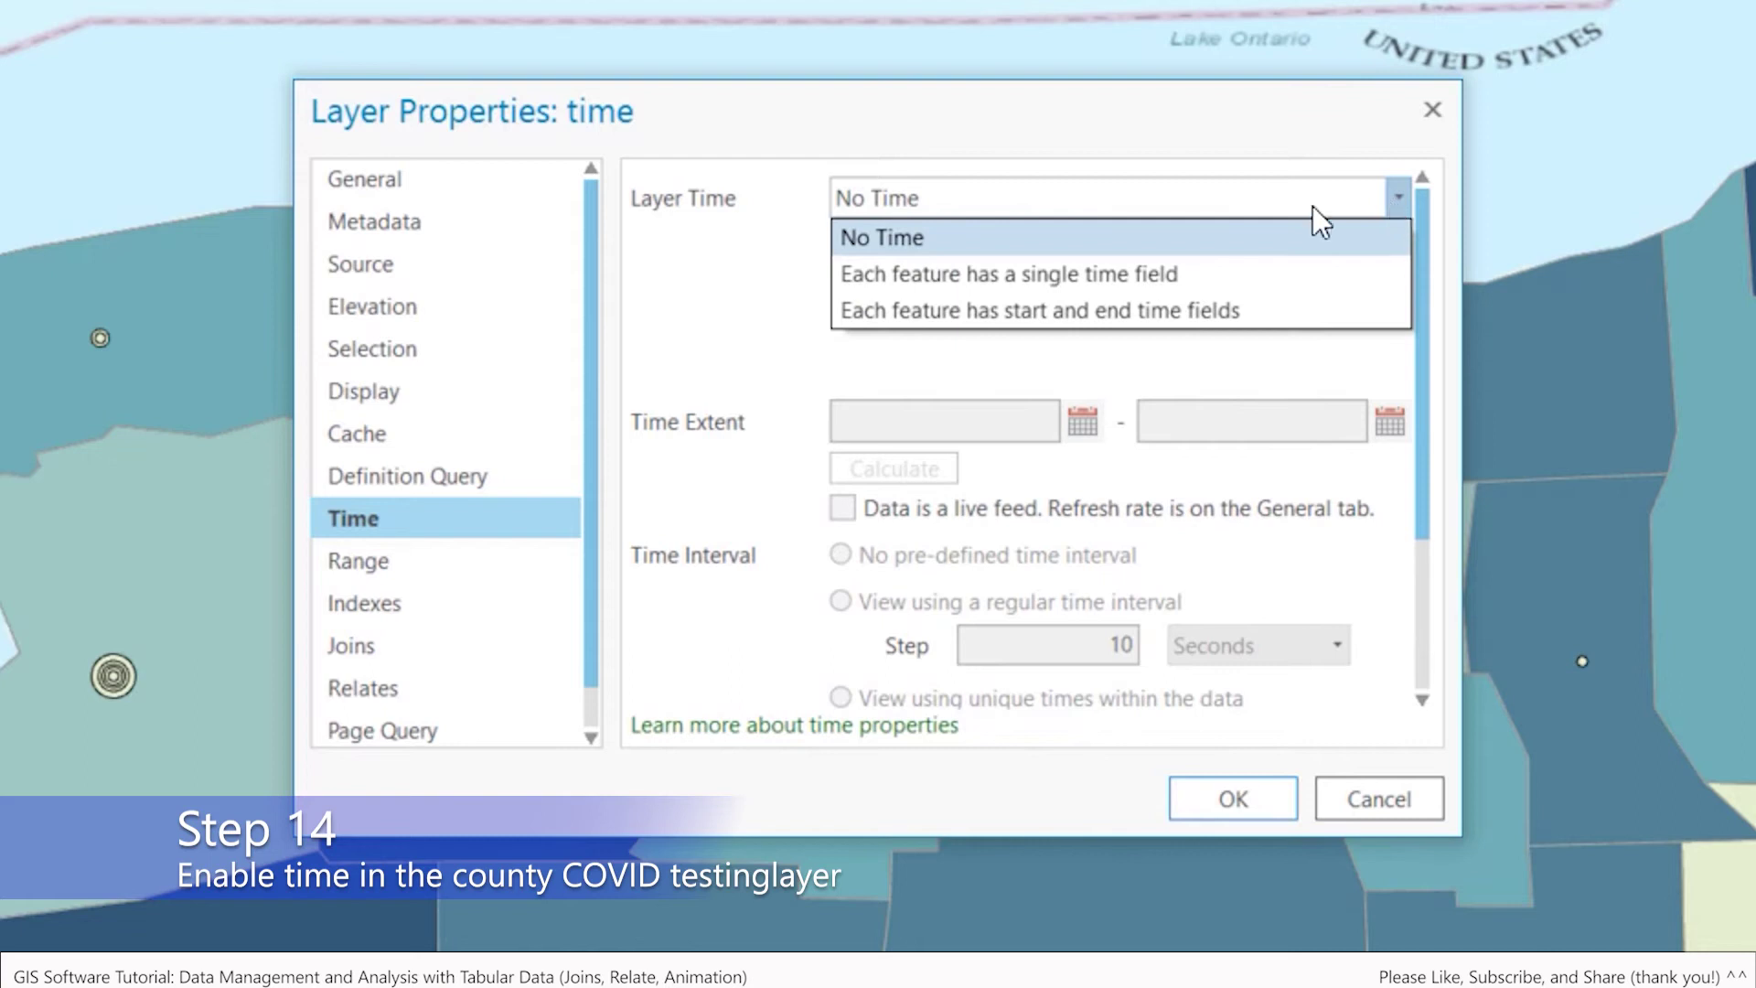
left_click(1143, 274)
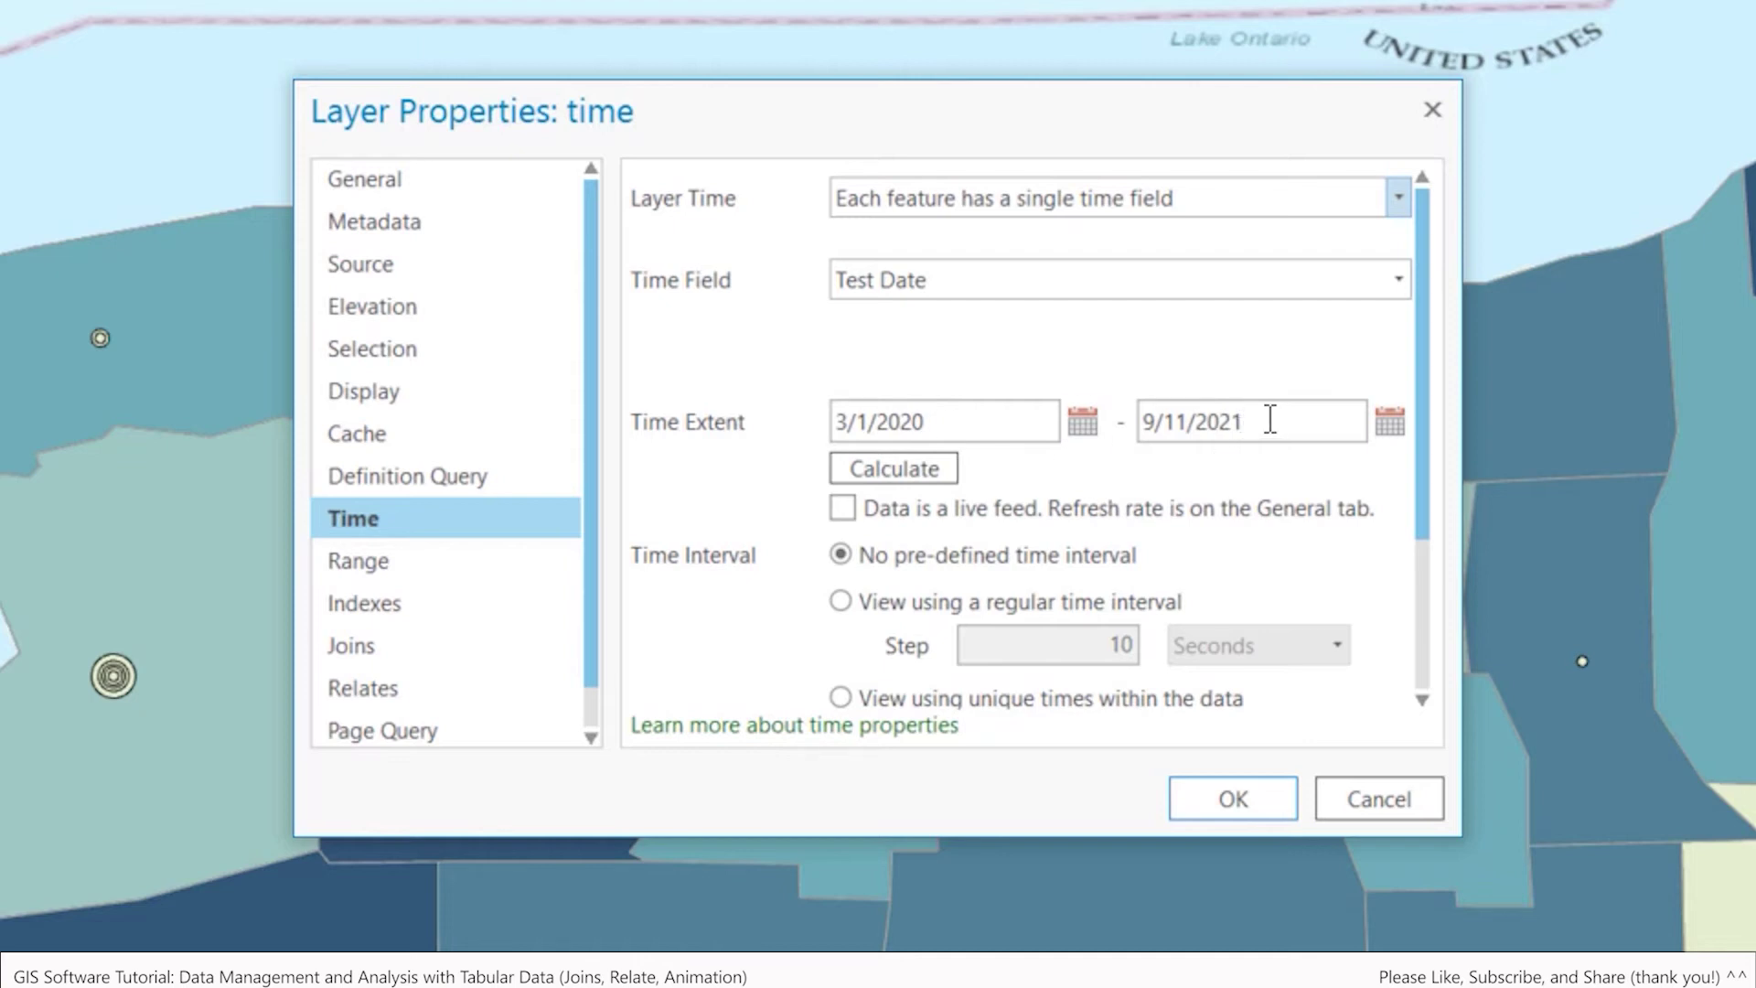
left_click_drag(1421, 426, 1447, 580)
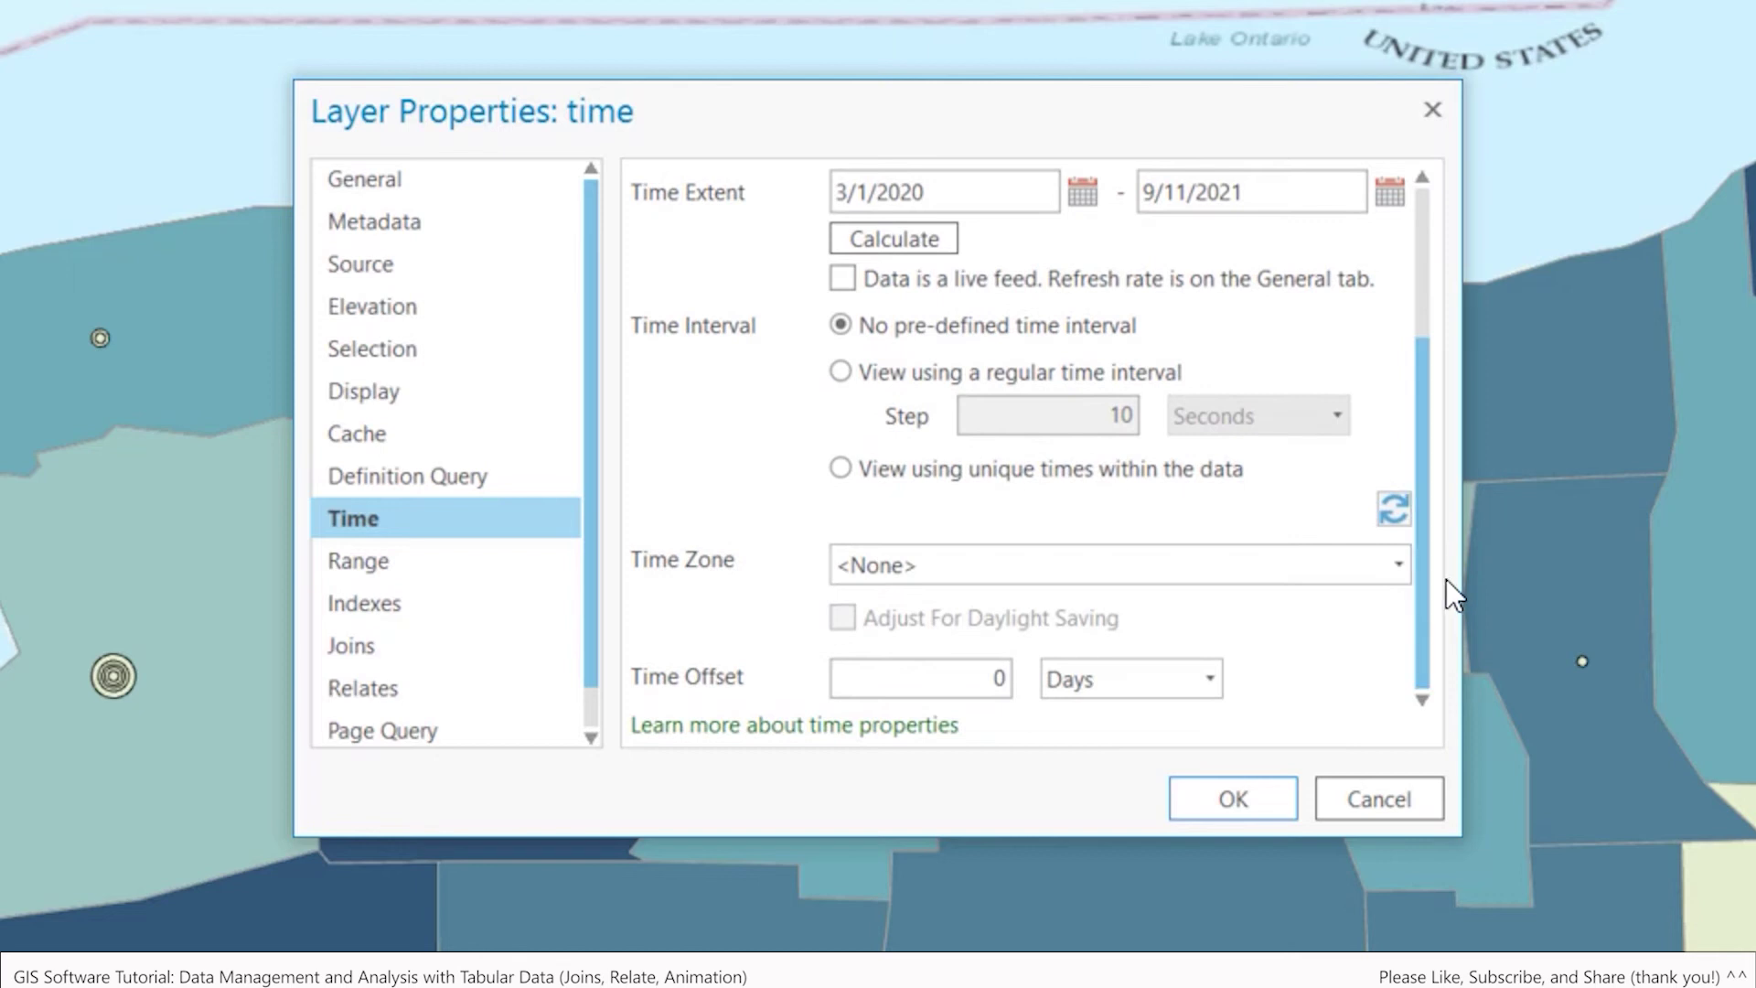
left_click_drag(1430, 485, 1445, 267)
left_click(1240, 795)
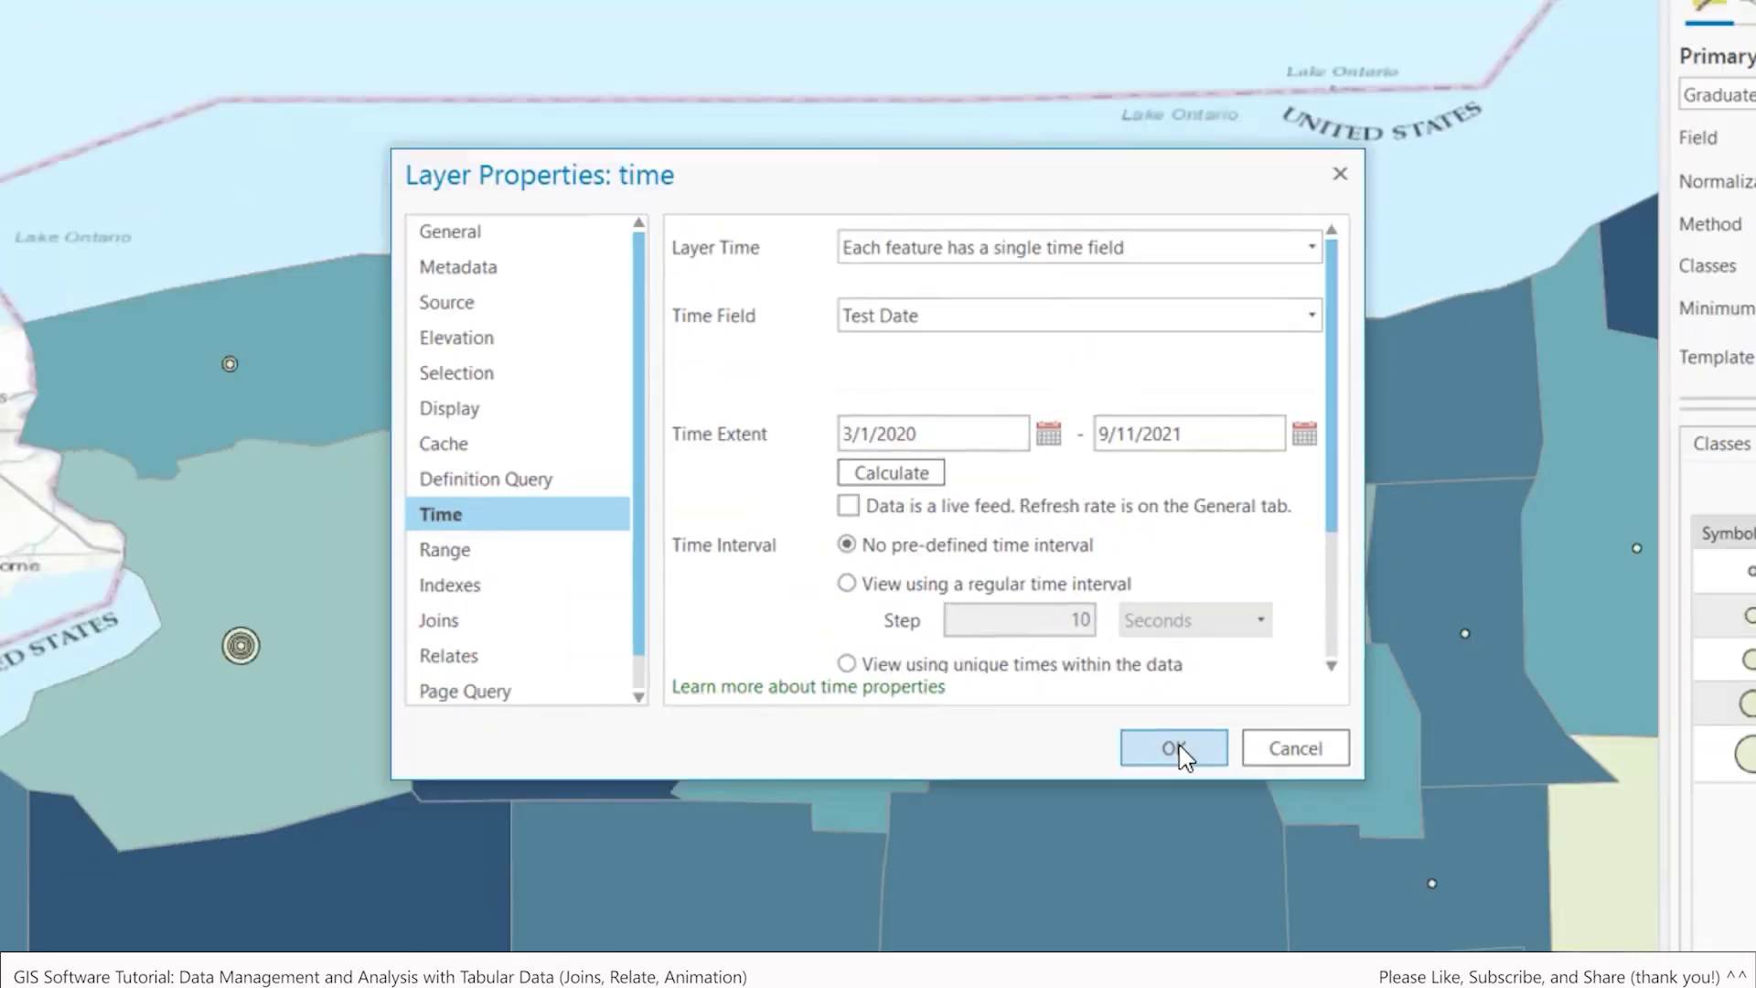
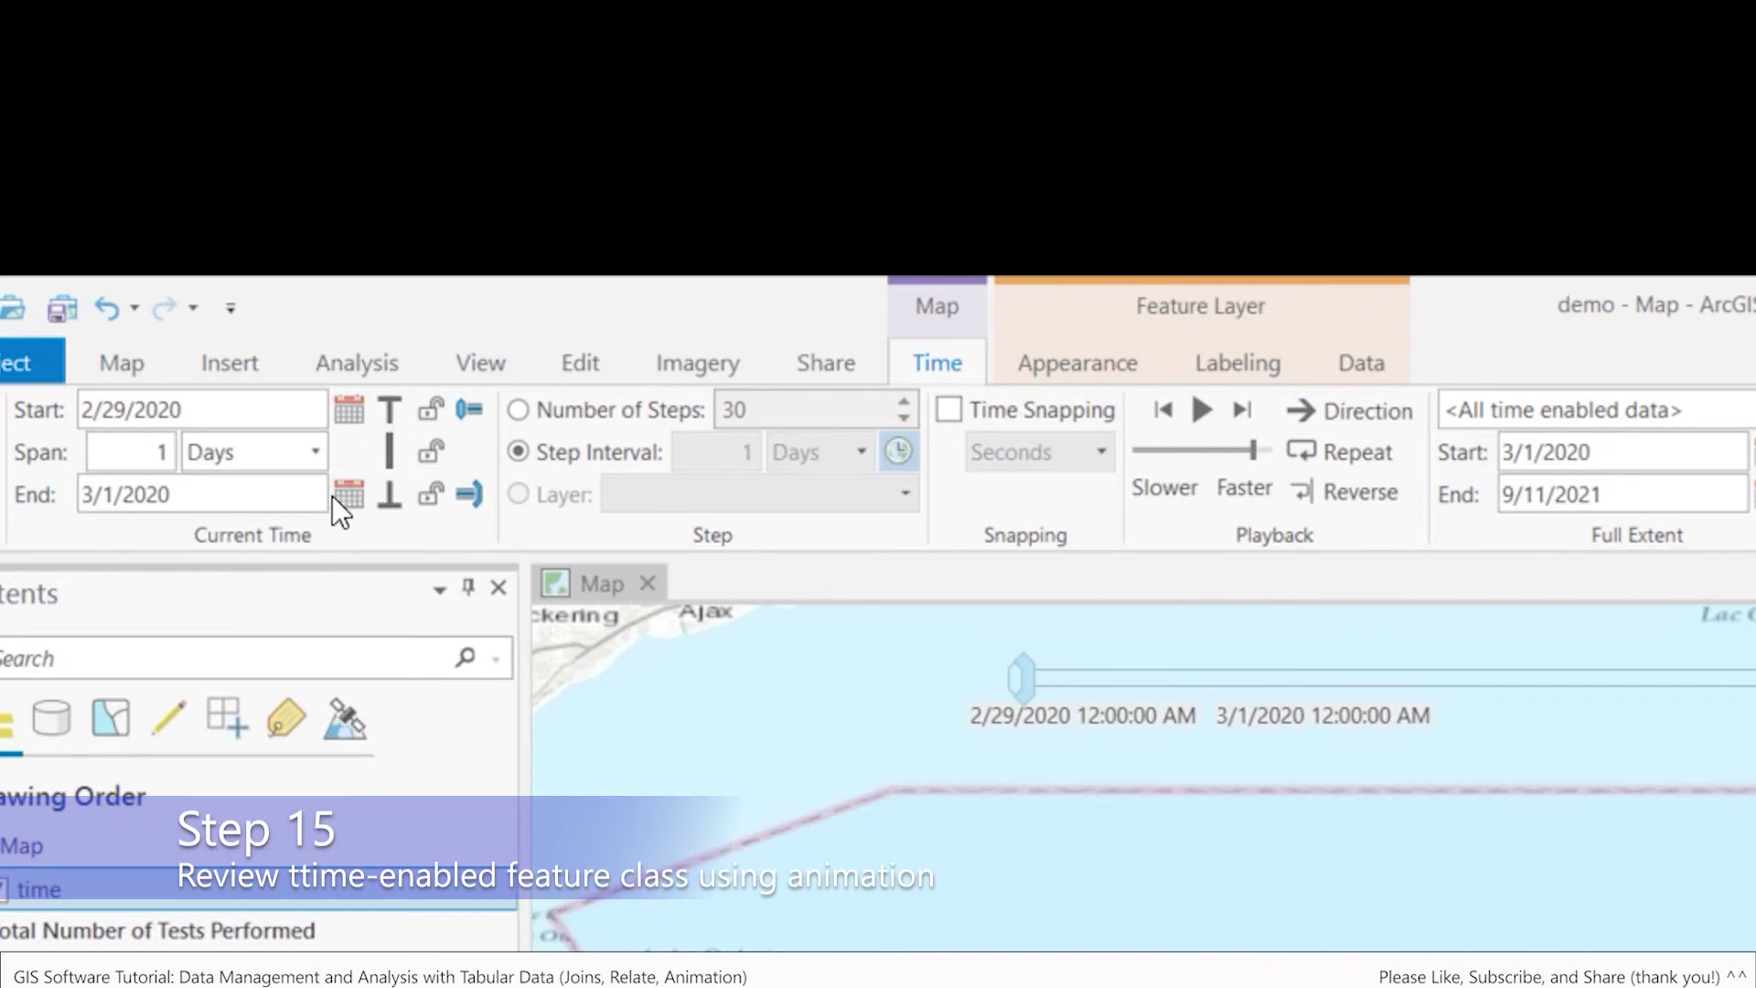
Step: Lock the time span at 1 day, shift the time window to 4/5/2021 and back to 1/11/2021, and compare the county symbols
left_click(431, 452)
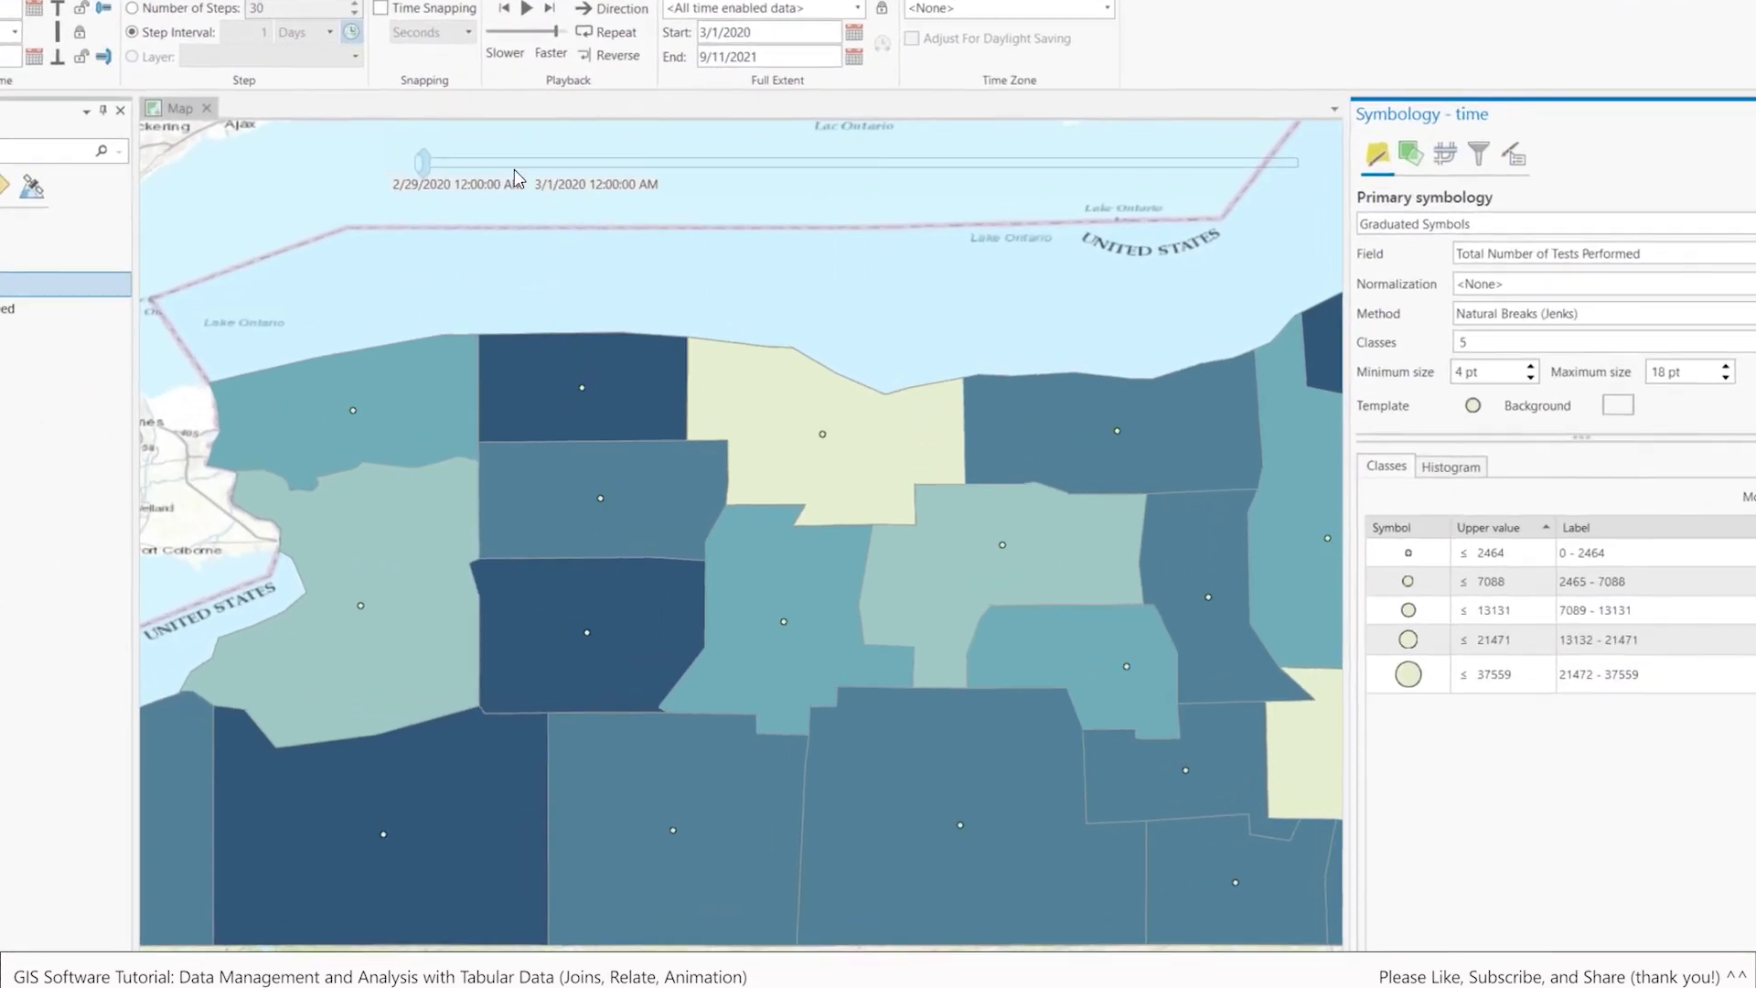
left_click_drag(427, 168, 439, 169)
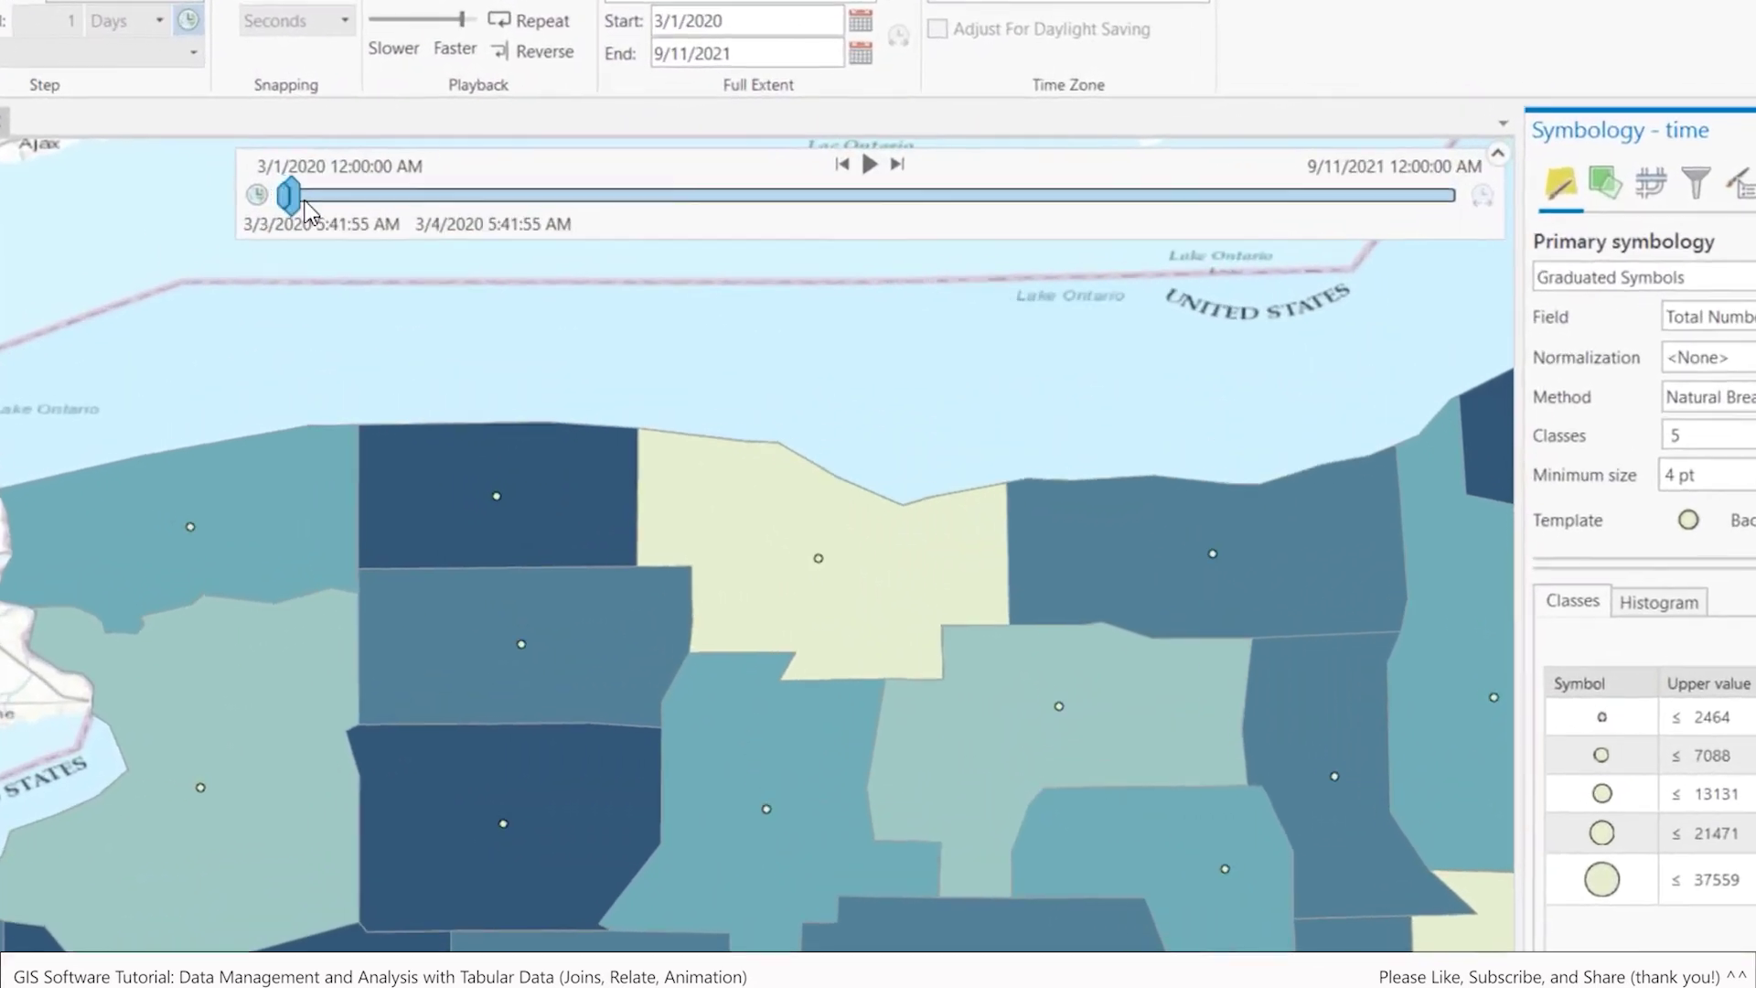
left_click_drag(311, 212, 1194, 265)
scroll(1134, 523, "down", 2)
scroll(1027, 639, "up", 5)
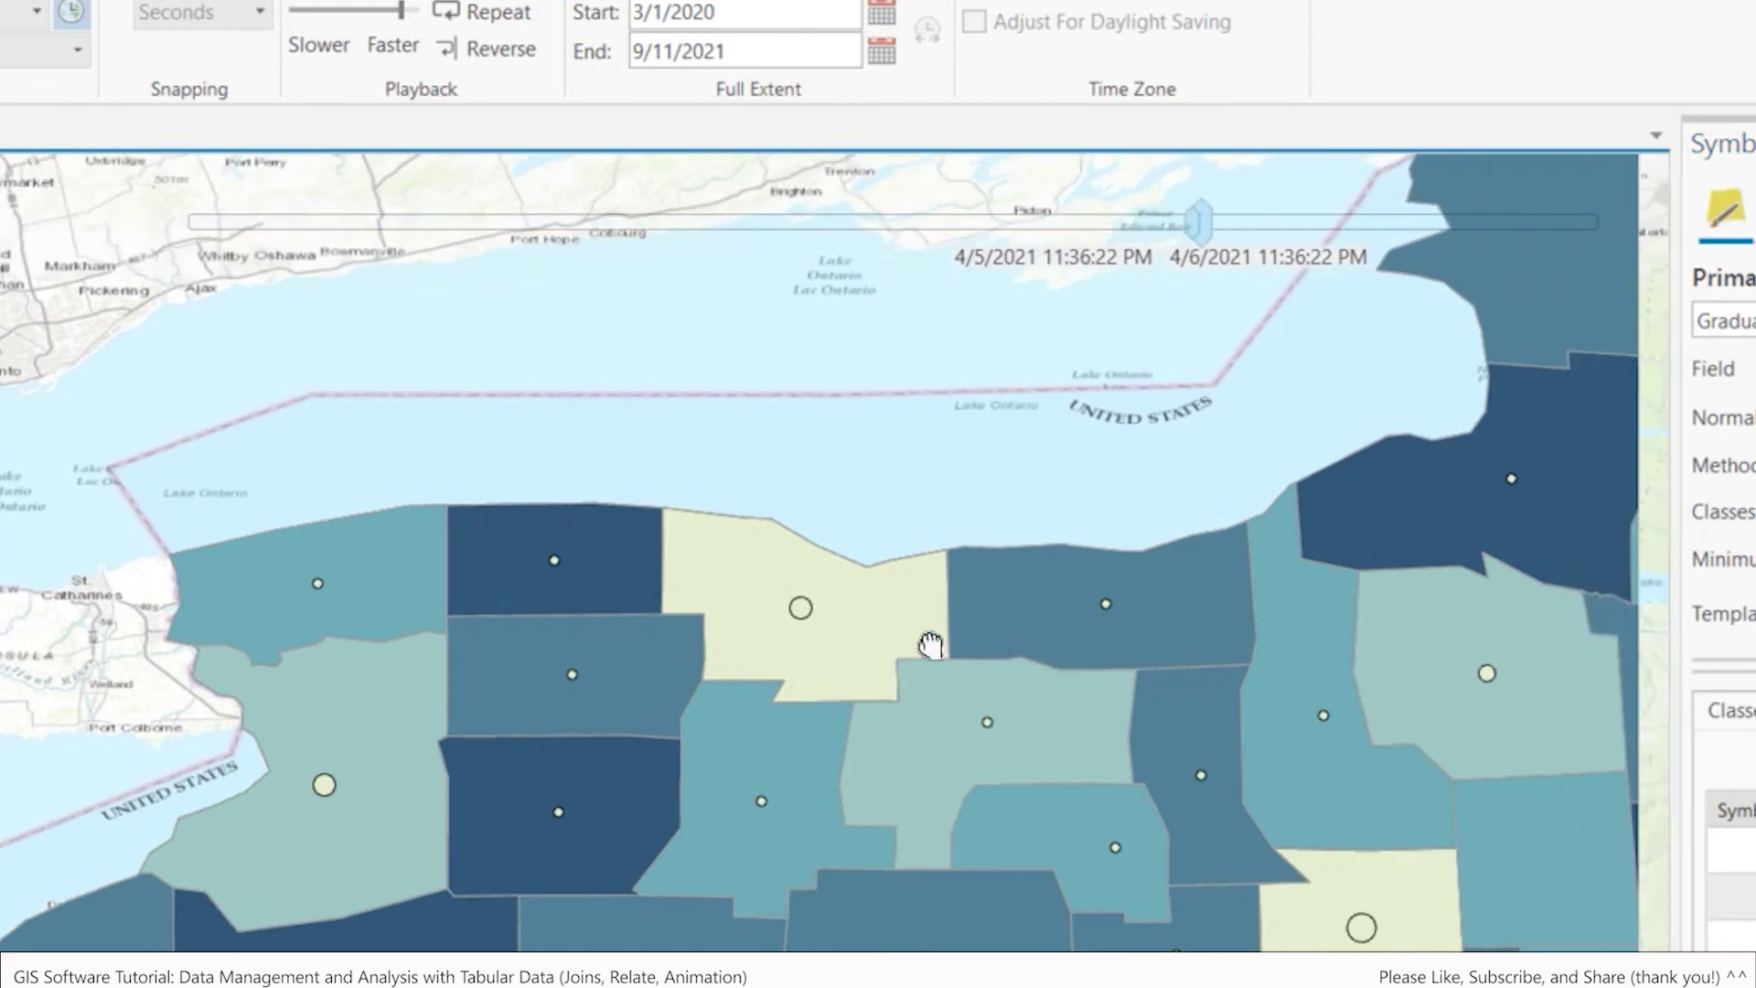
left_click_drag(839, 682, 744, 783)
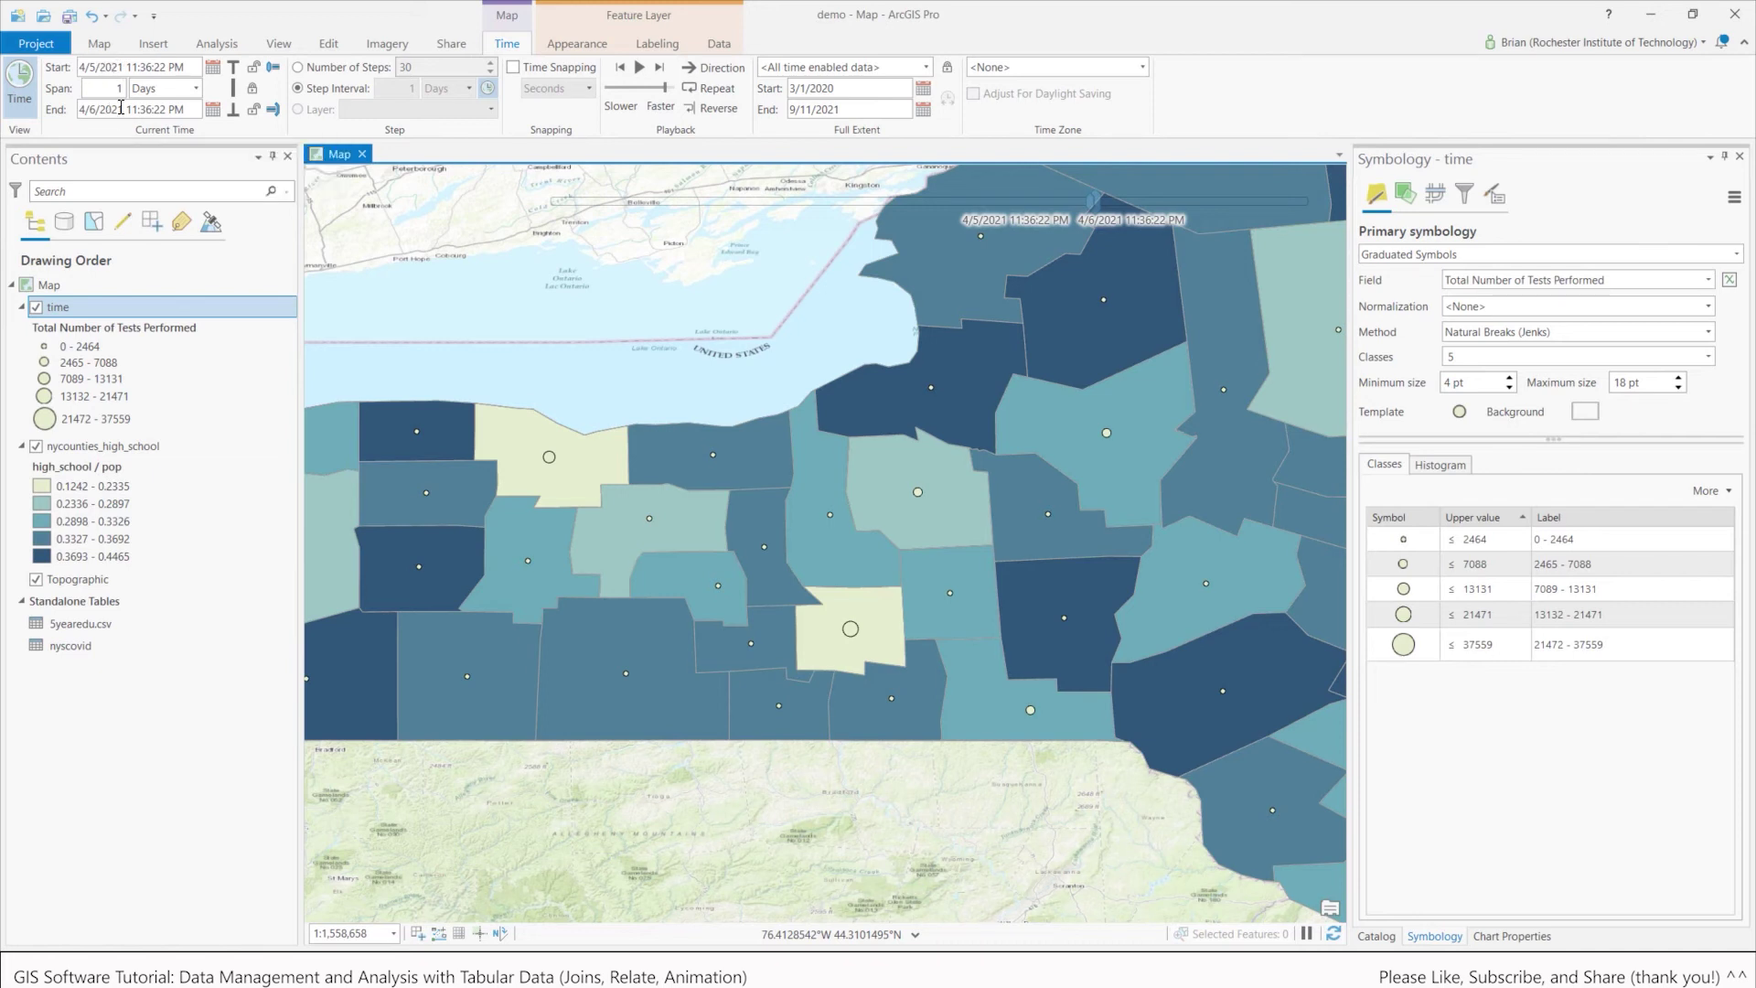
left_click_drag(1094, 199, 981, 203)
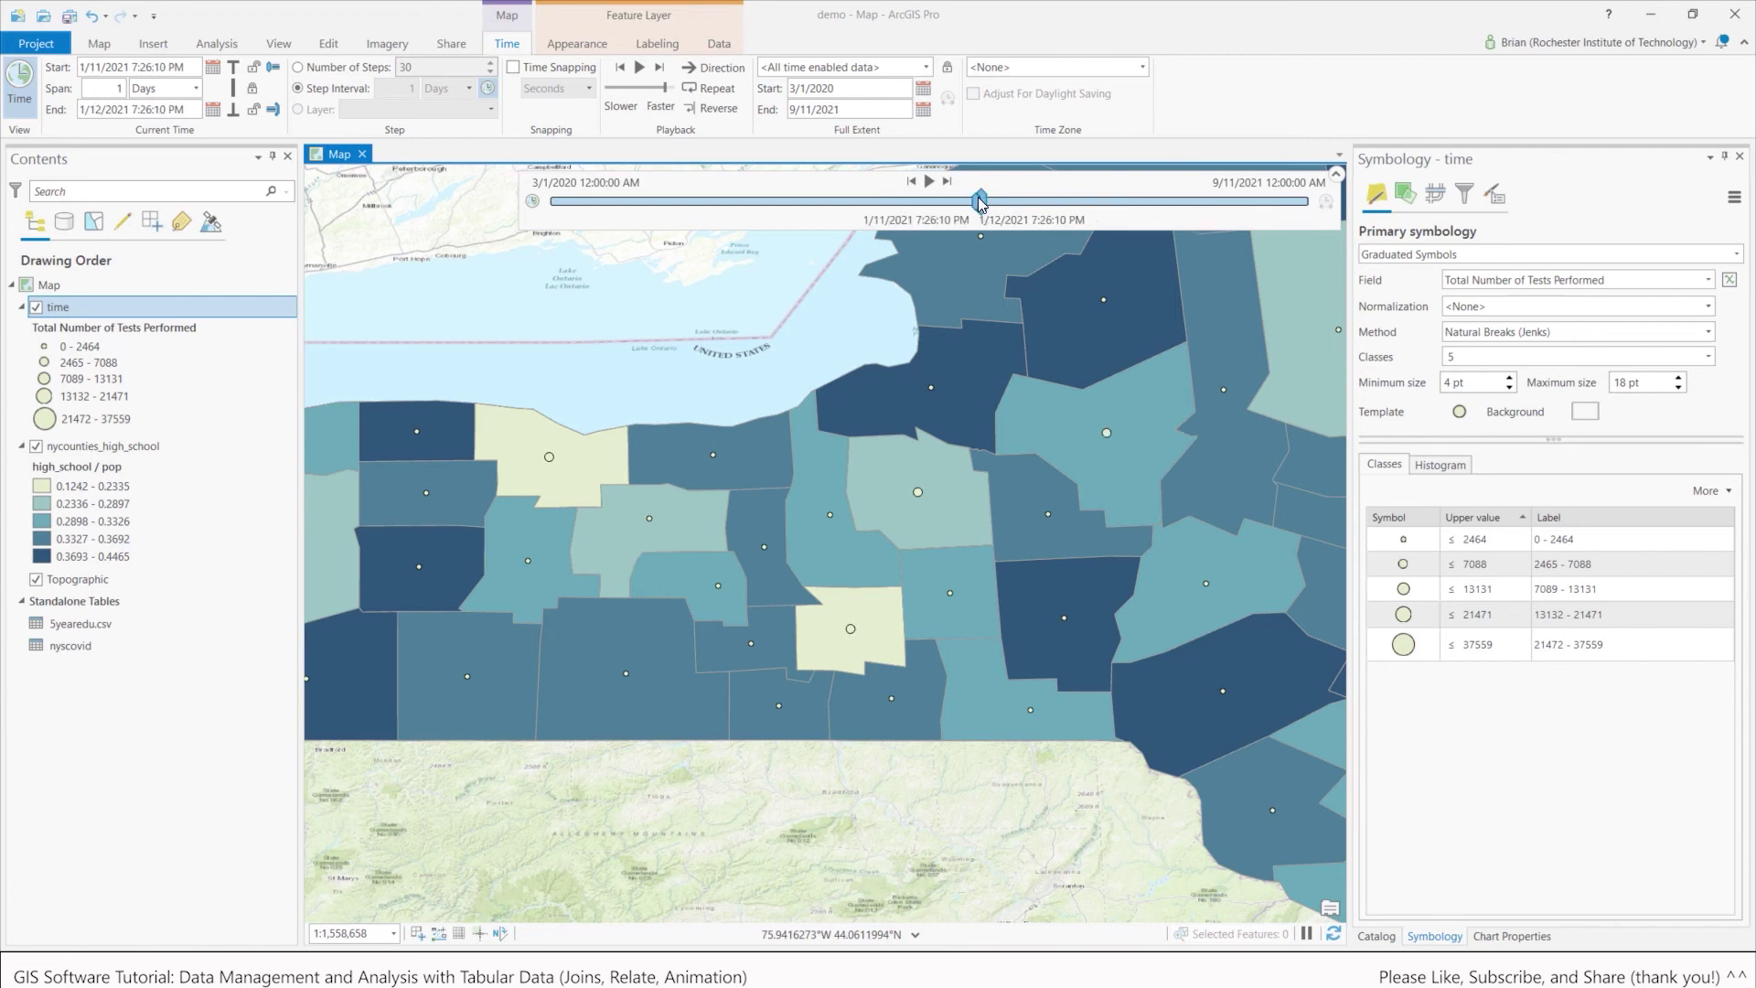
scroll(746, 497, "down", 2)
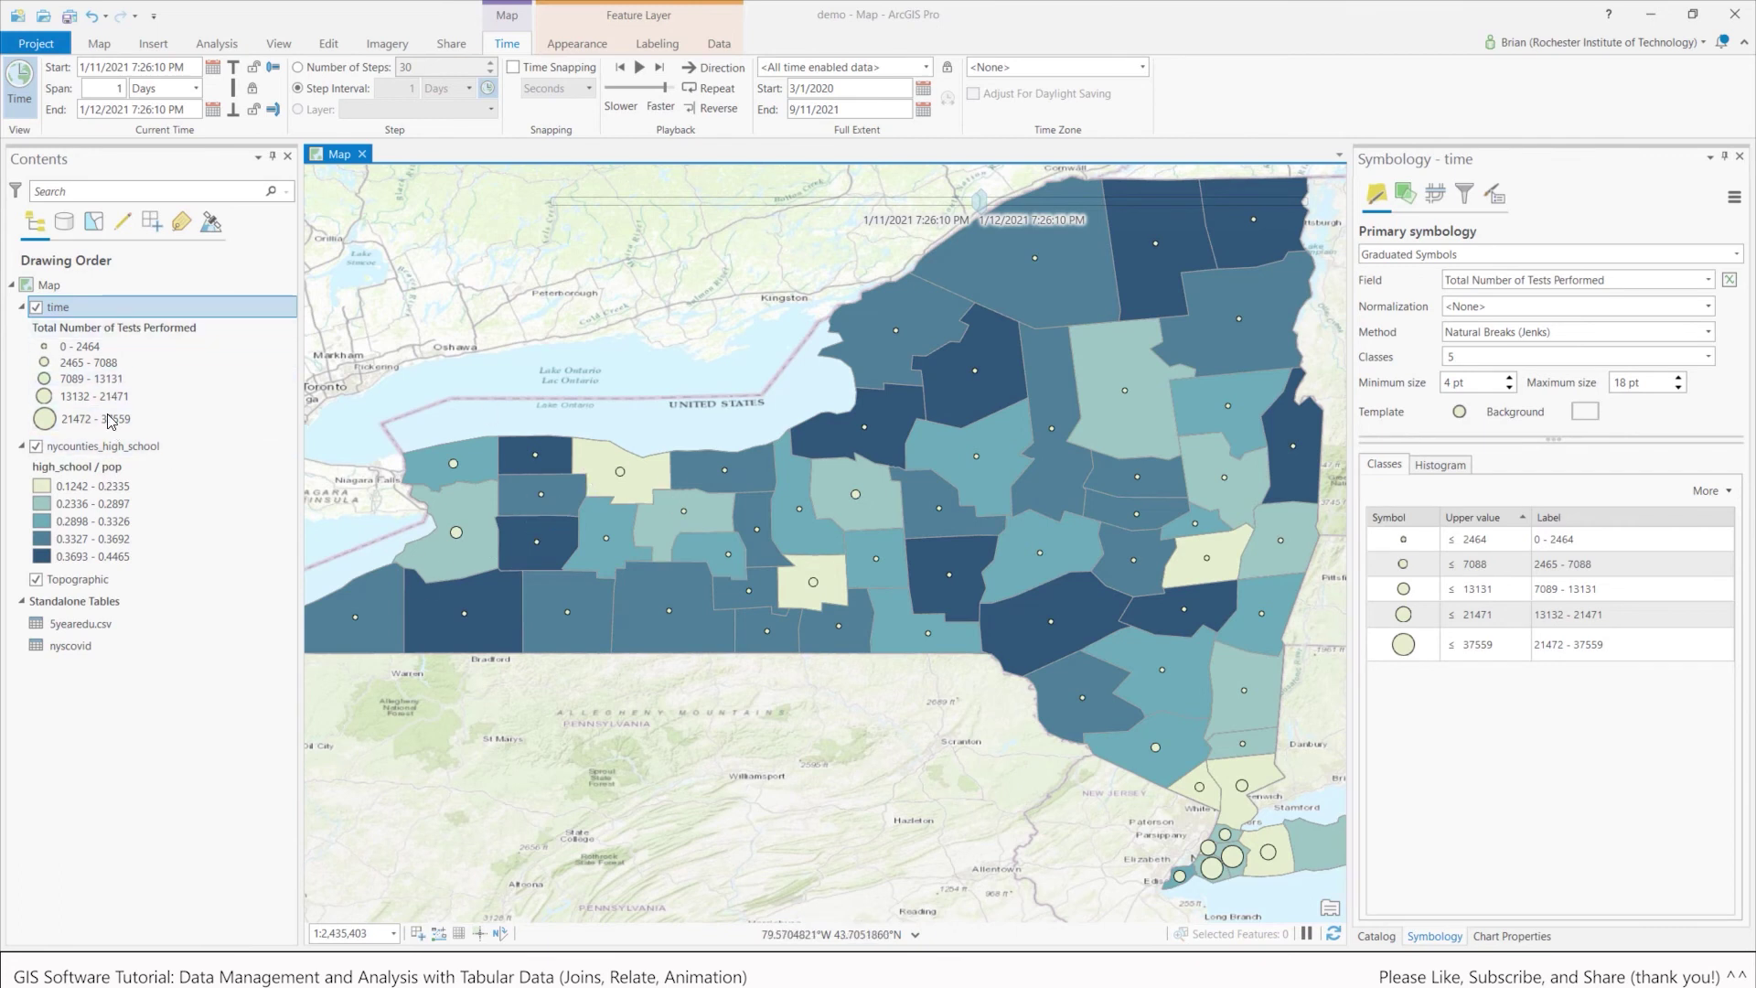
Step: Play the time animation and examine how the test symbols change across the state and in the western New York counties
mouse_move(981, 208)
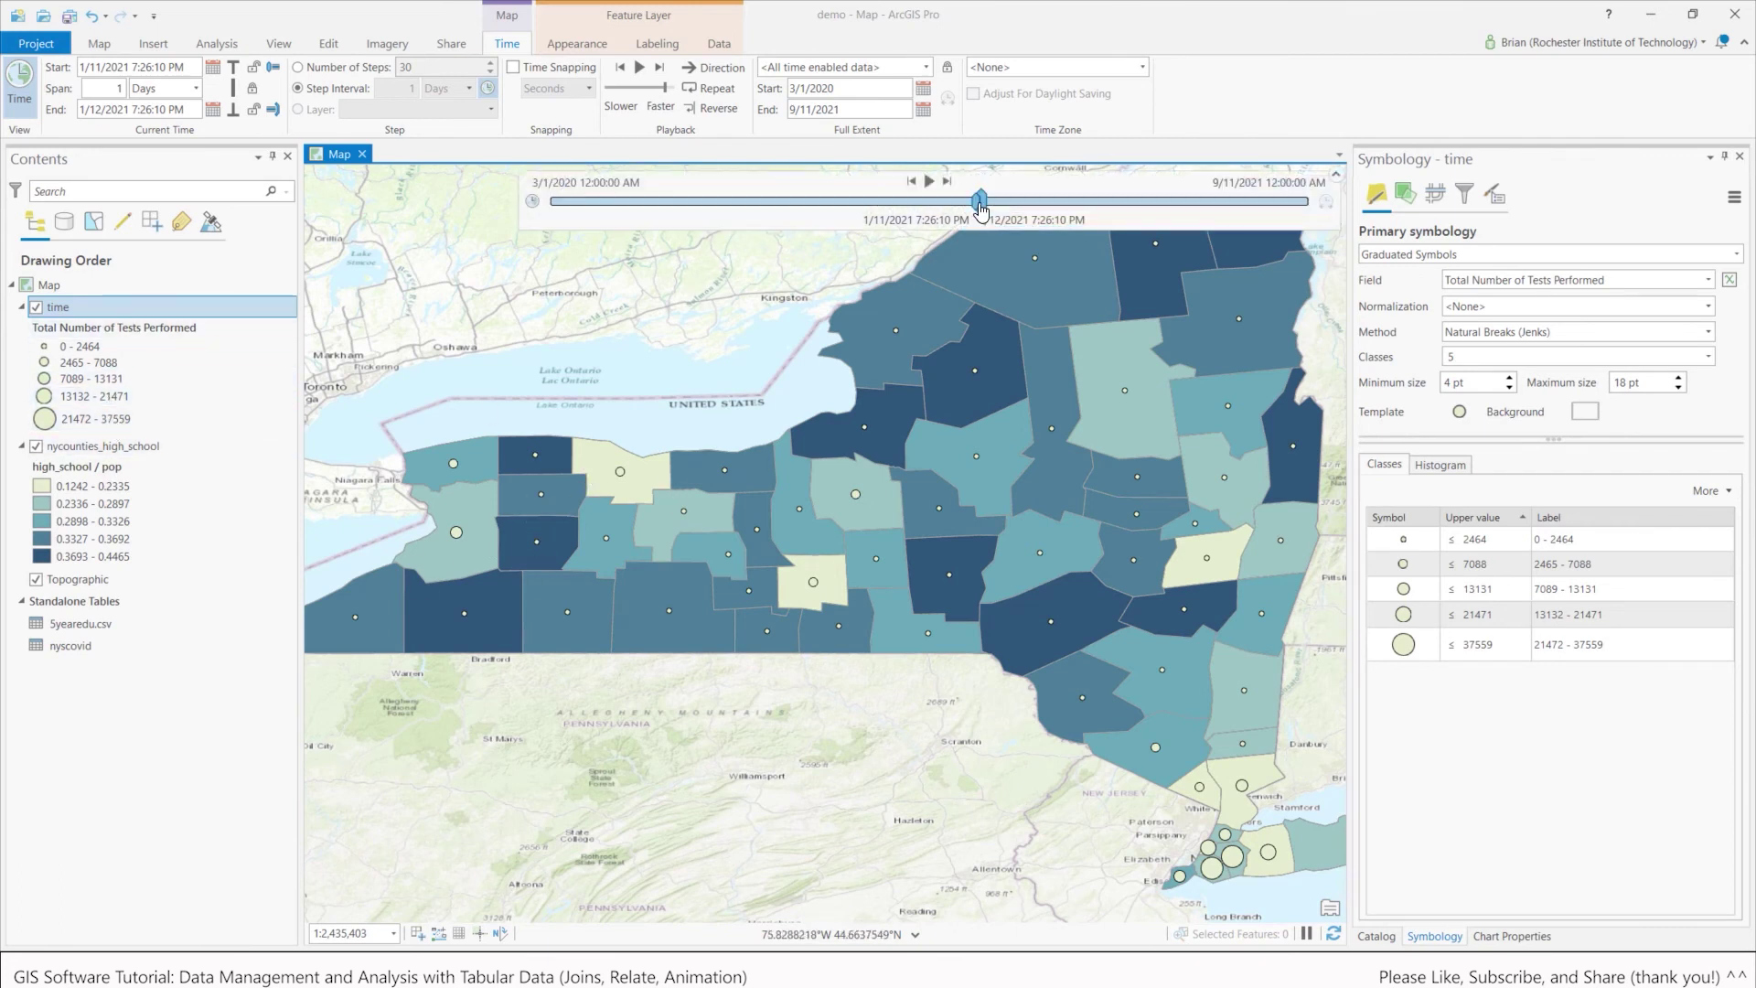
left_click(932, 183)
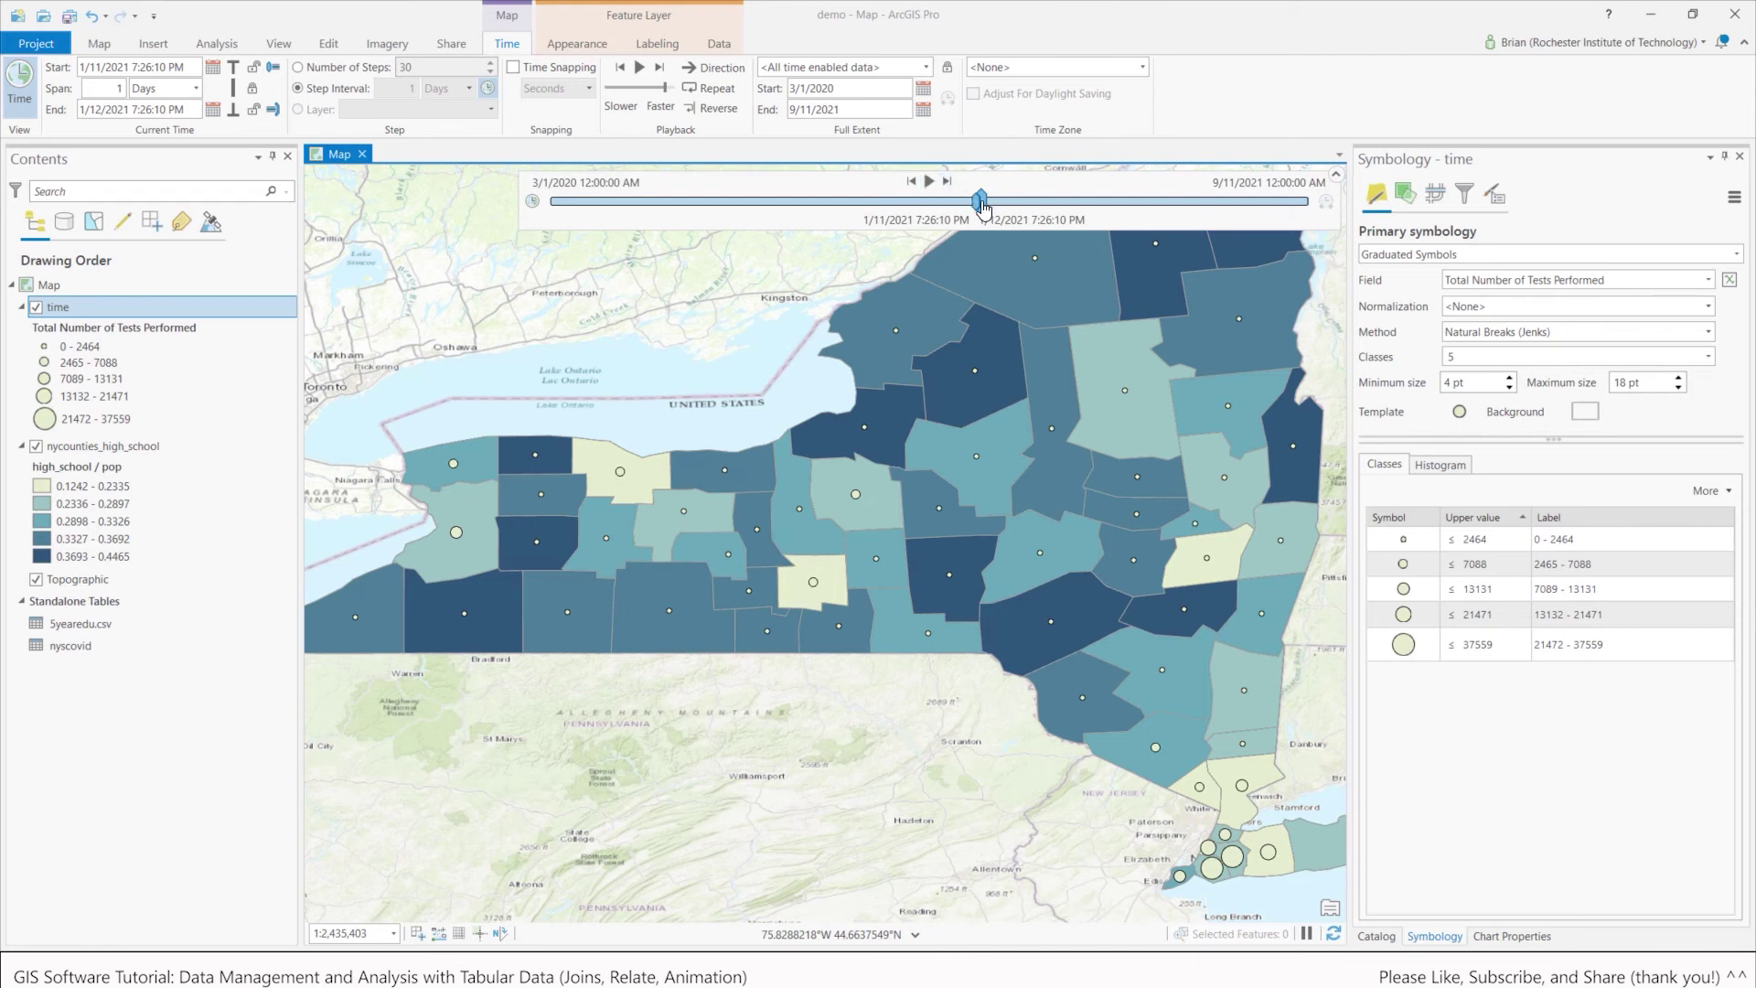
left_click(932, 182)
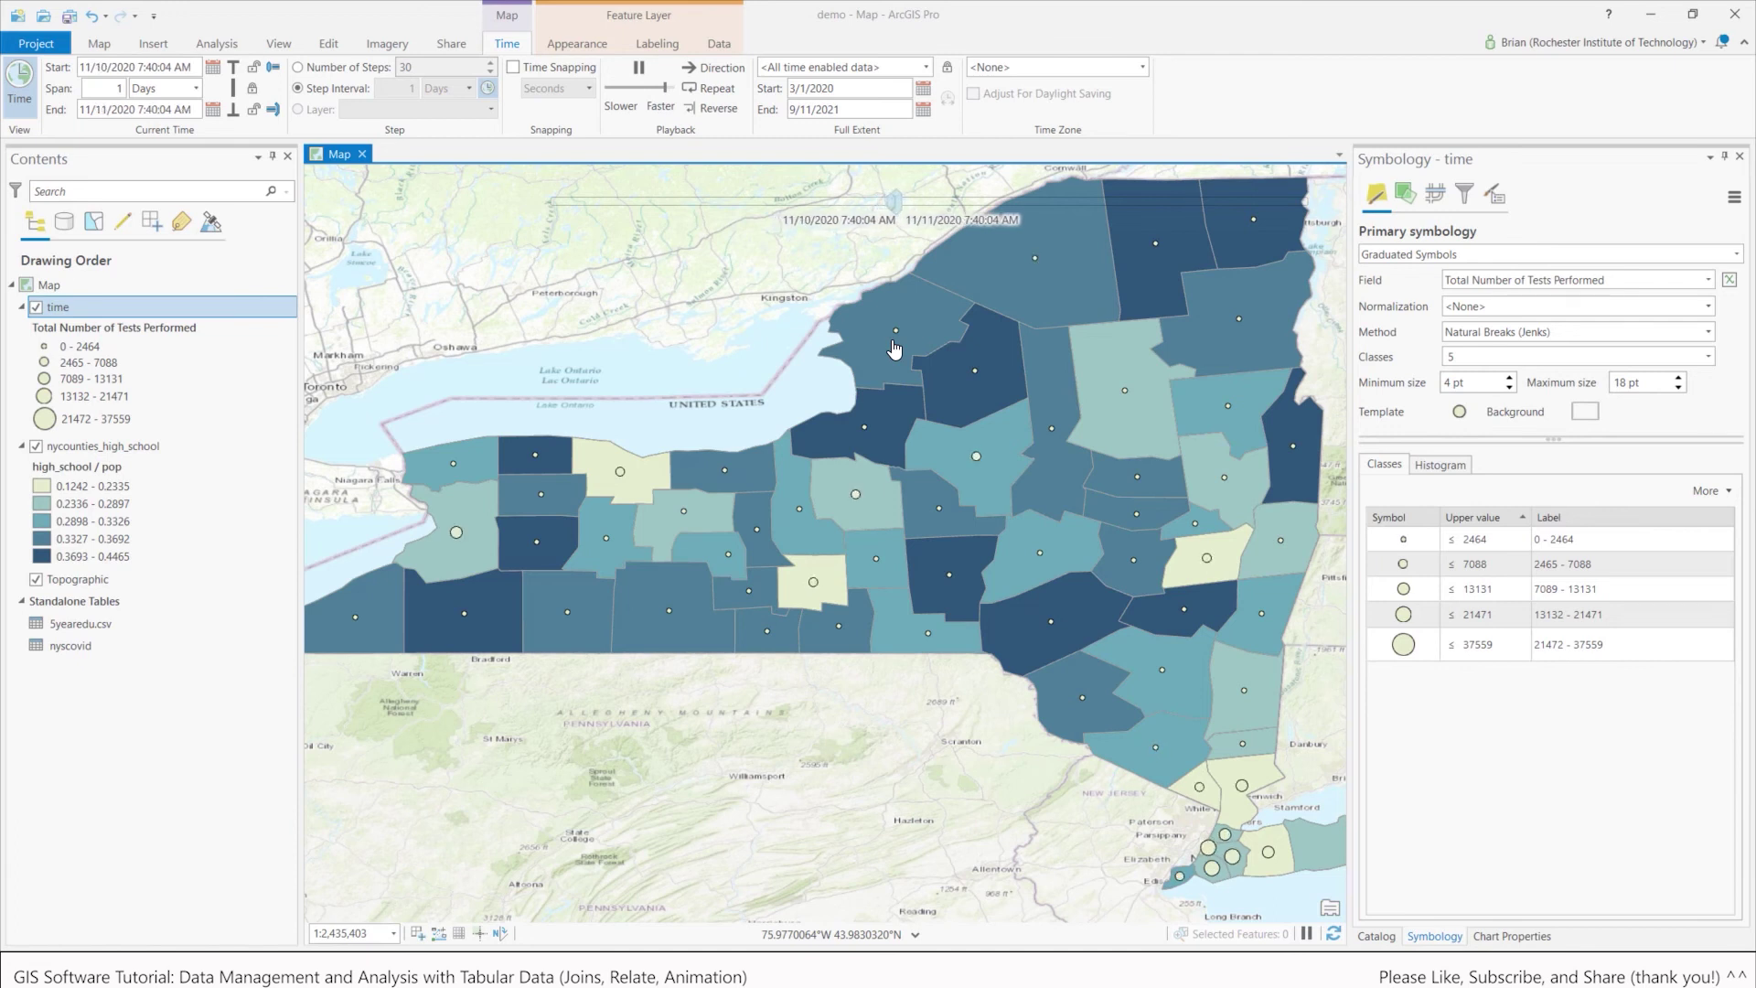
mouse_move(929, 185)
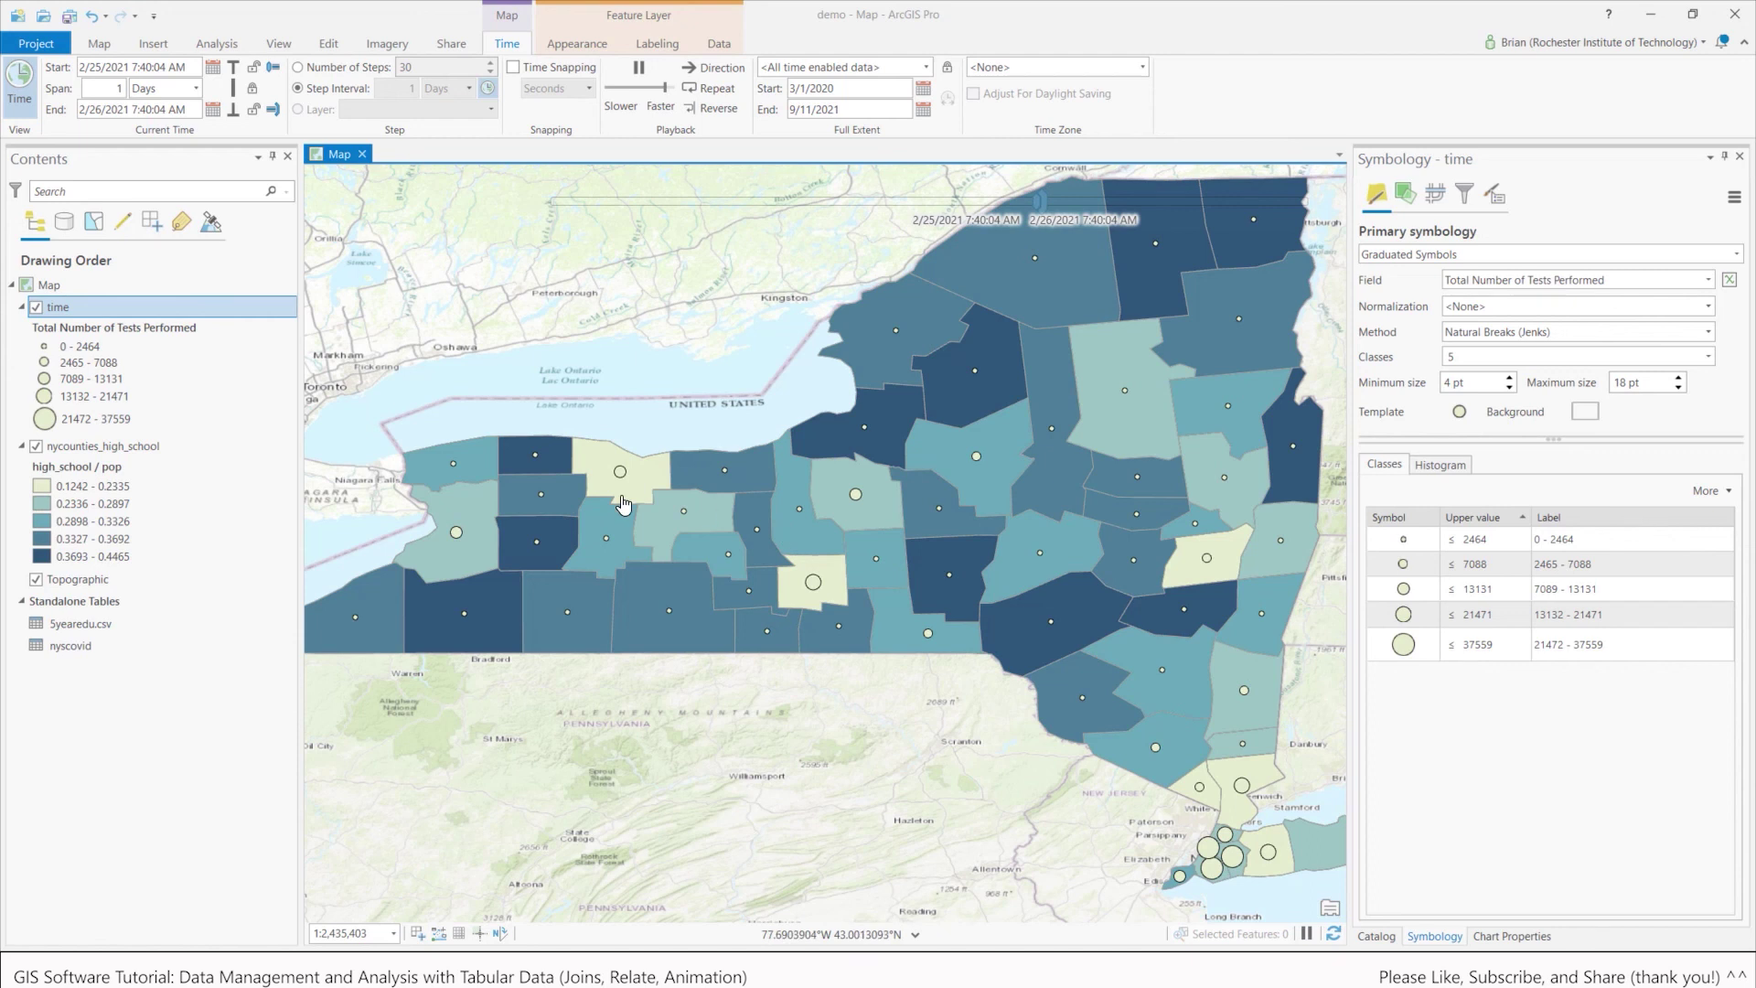
scroll(633, 510, "up", 2)
left_click_drag(509, 521, 795, 501)
scroll(588, 579, "up", 2)
scroll(587, 580, "up", 2)
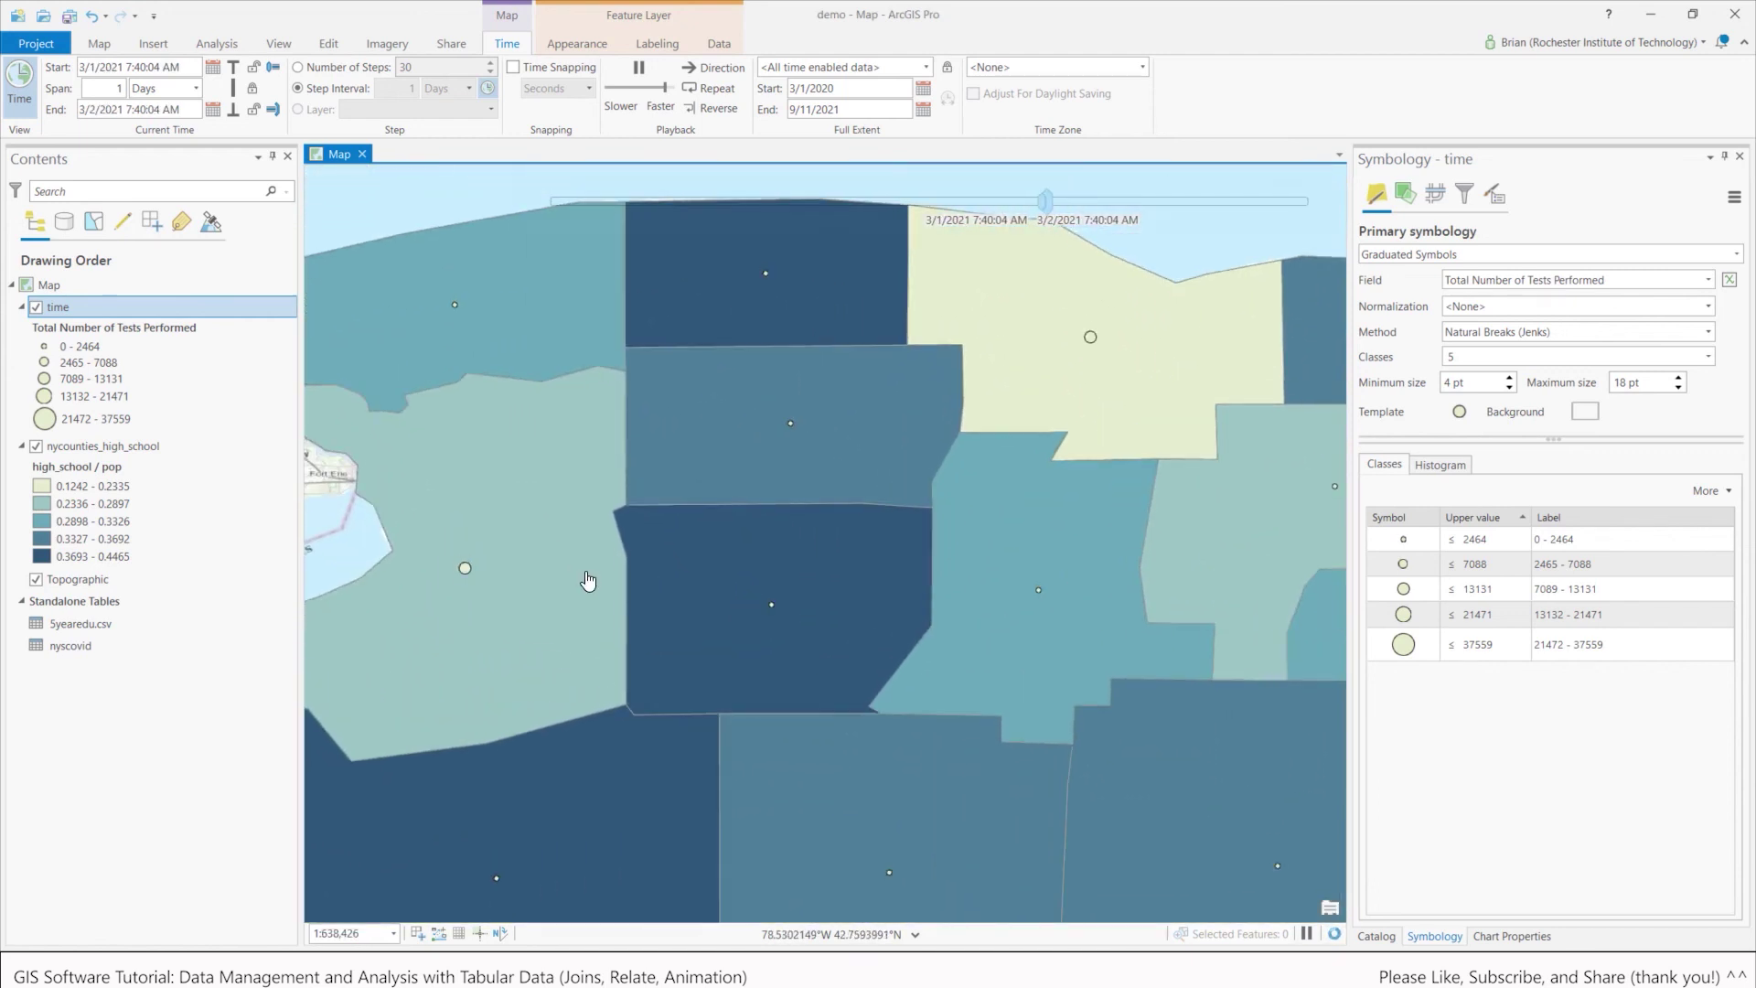